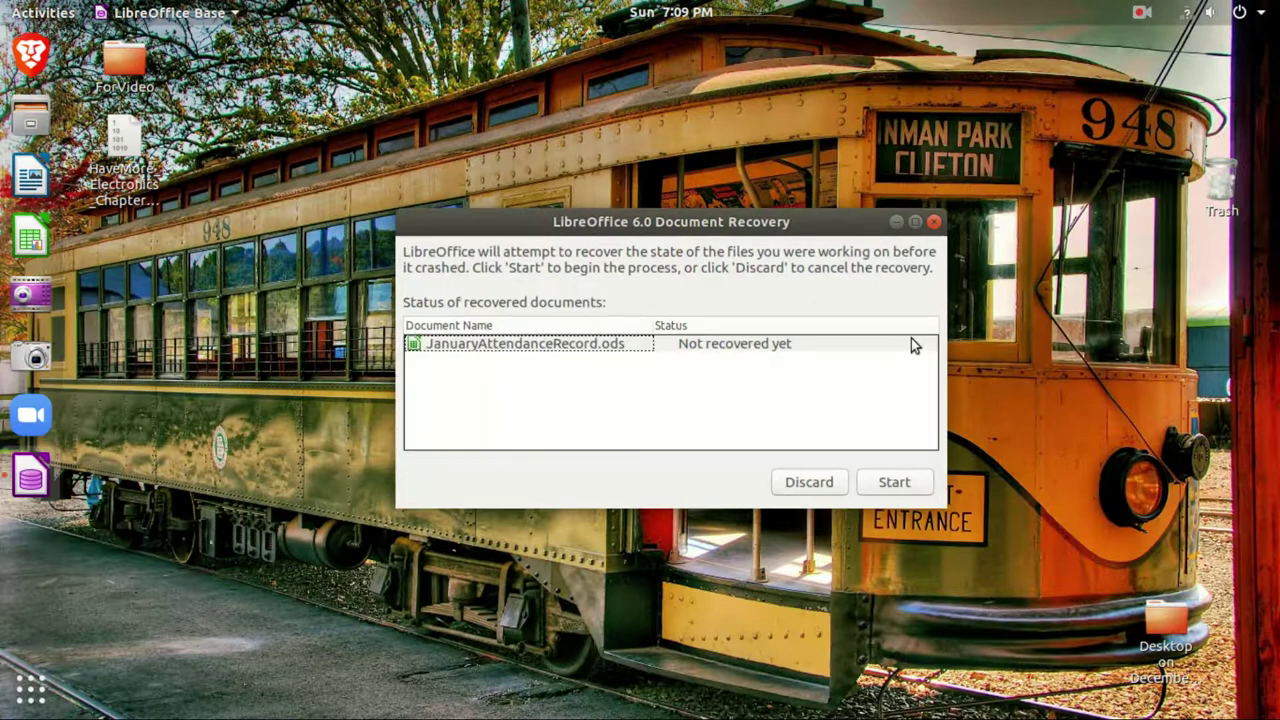
Run and finish the document recovery for JanuaryAttendanceRecord.ods, and open the recent database Result2022.
{"action": "left_click", "coordinate": [911, 497]}
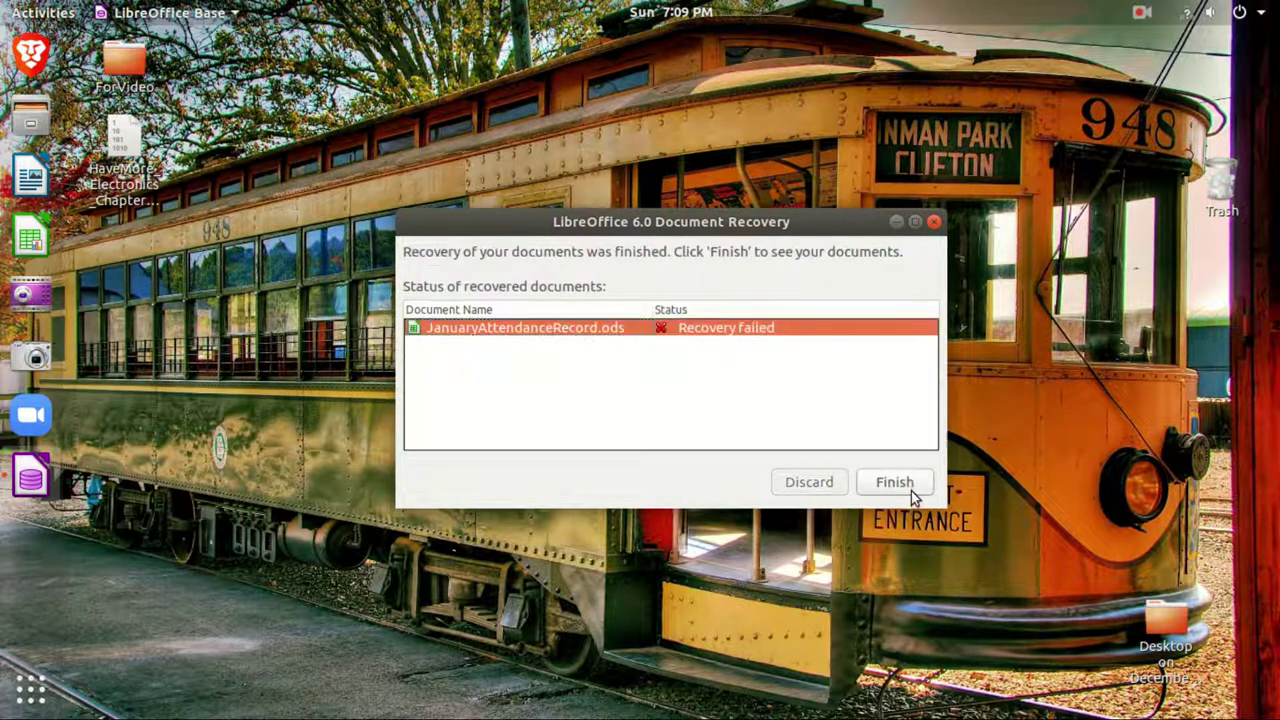
{"action": "left_click", "coordinate": [911, 497]}
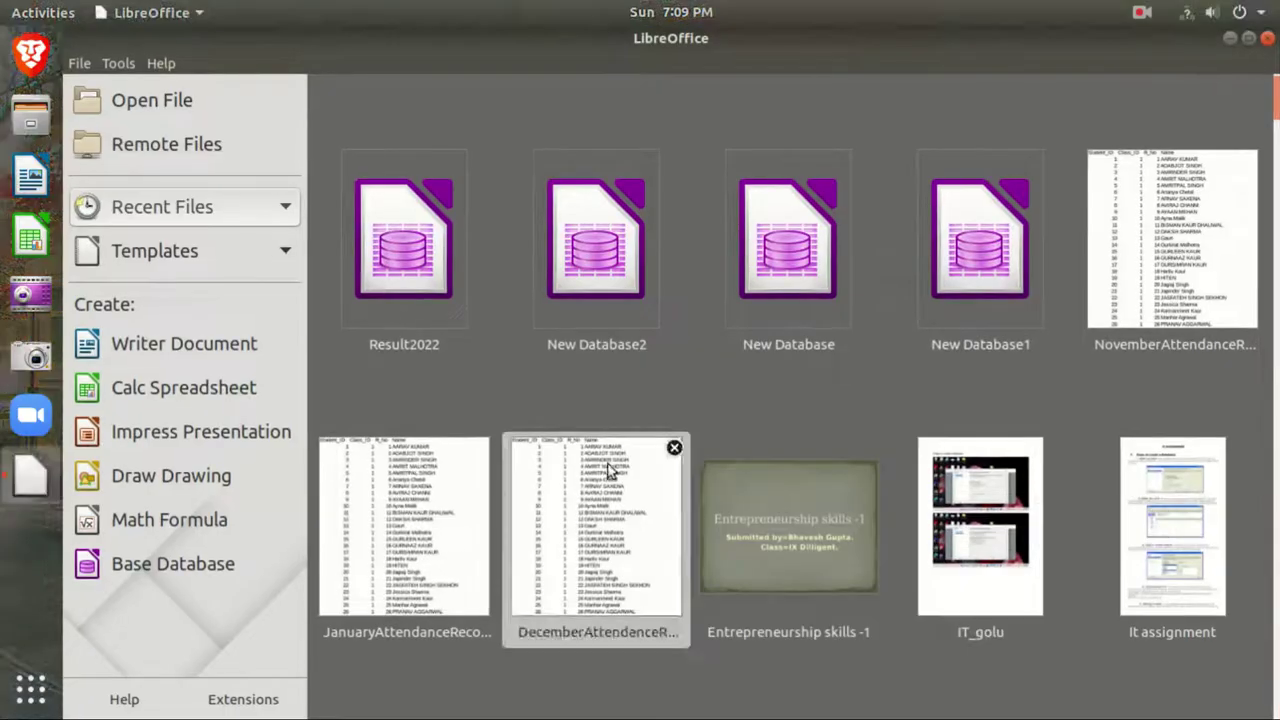
{"action": "left_click", "coordinate": [408, 295]}
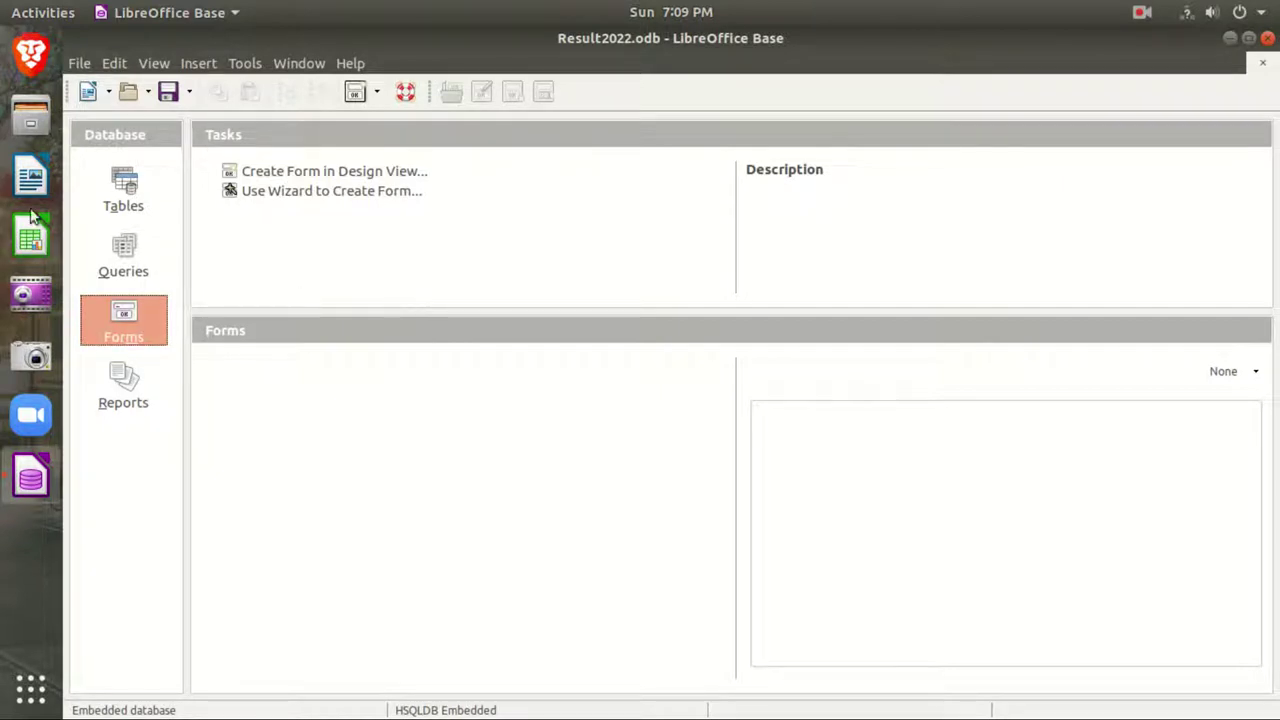
Examine the records in the Names, Mathematics and Information_Technology tables, closing each table after viewing.
{"action": "left_click", "coordinate": [112, 199]}
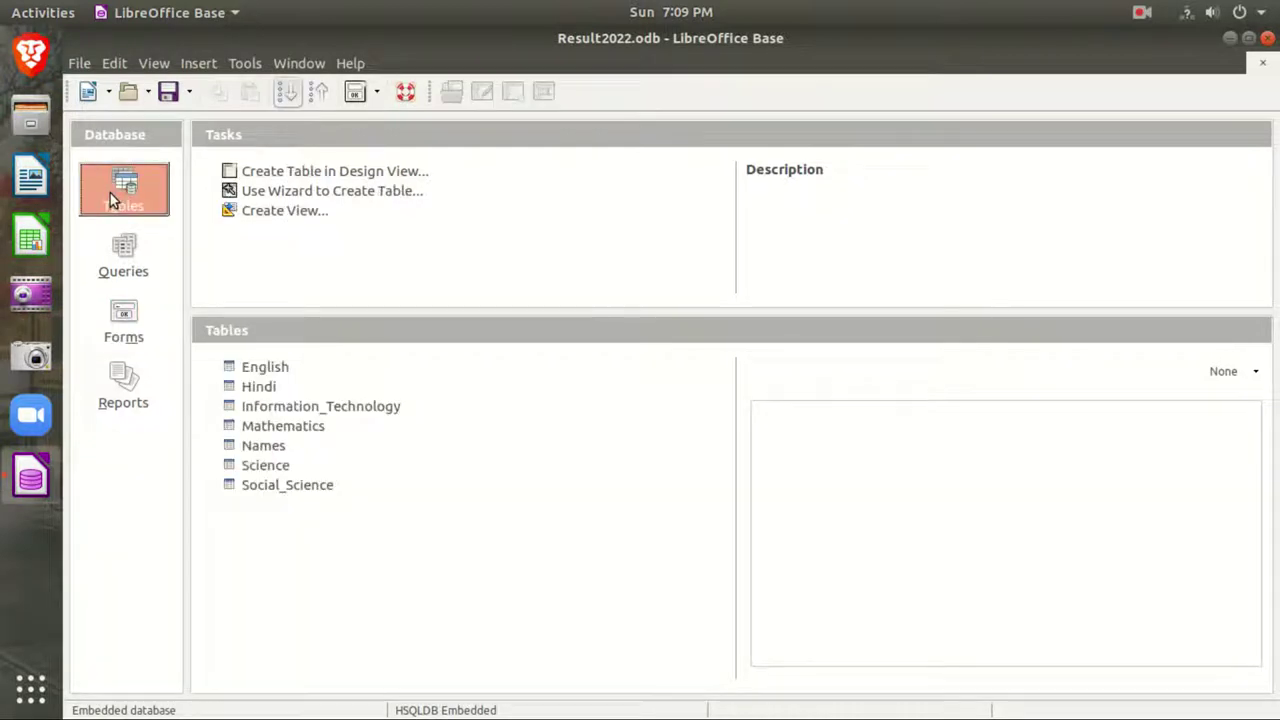
{"action": "left_click", "coordinate": [281, 451]}
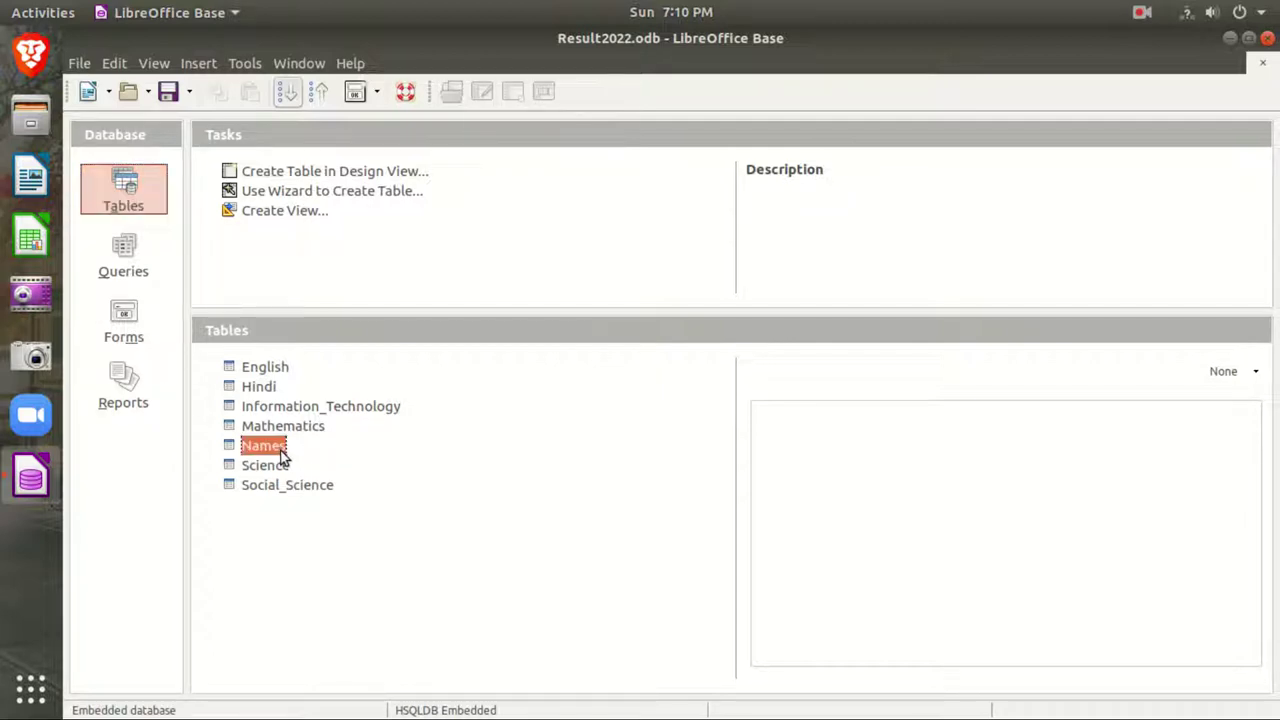
{"action": "double_click", "coordinate": [283, 451]}
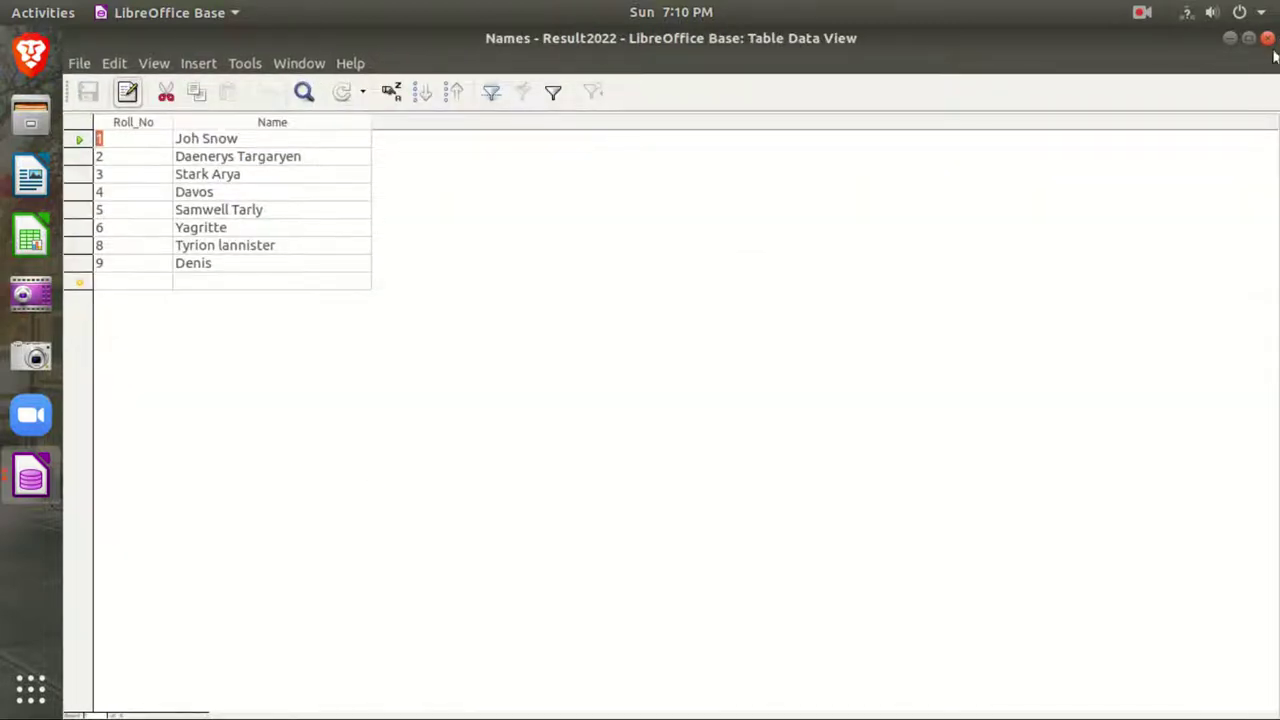
{"action": "left_click", "coordinate": [1267, 38]}
{"action": "double_click", "coordinate": [289, 432]}
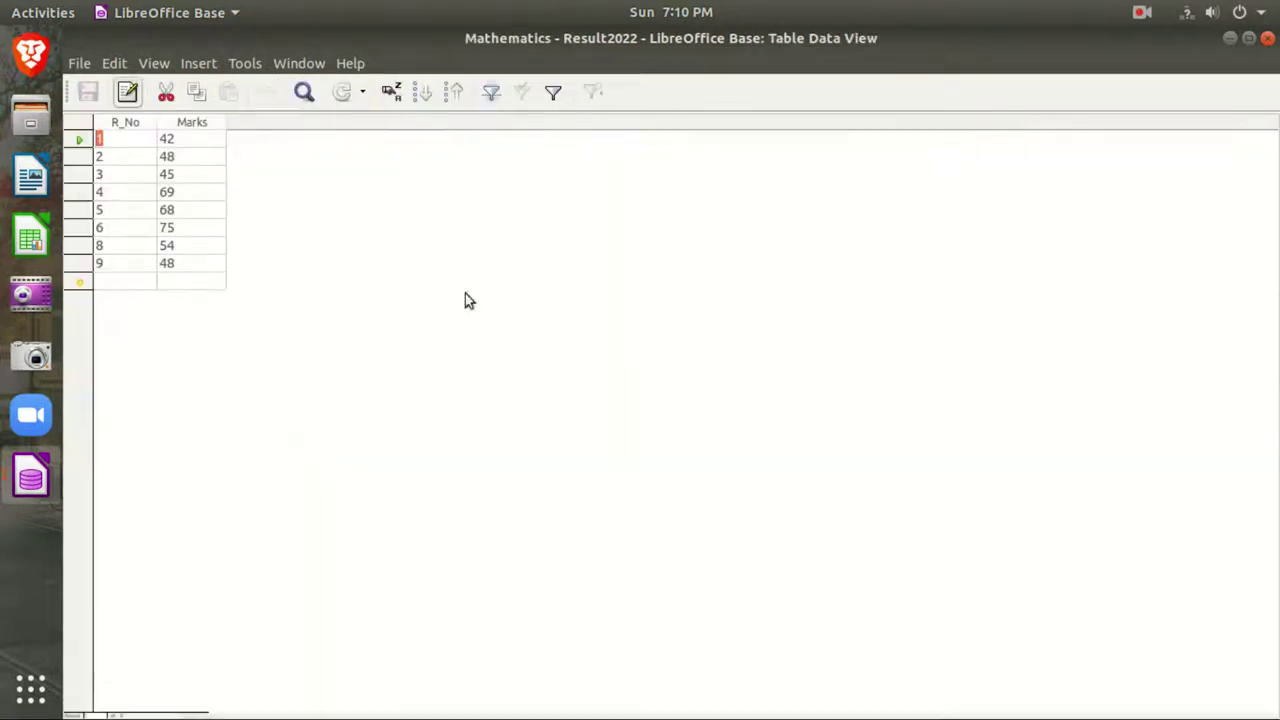
{"action": "left_click", "coordinate": [1267, 38]}
{"action": "double_click", "coordinate": [366, 411]}
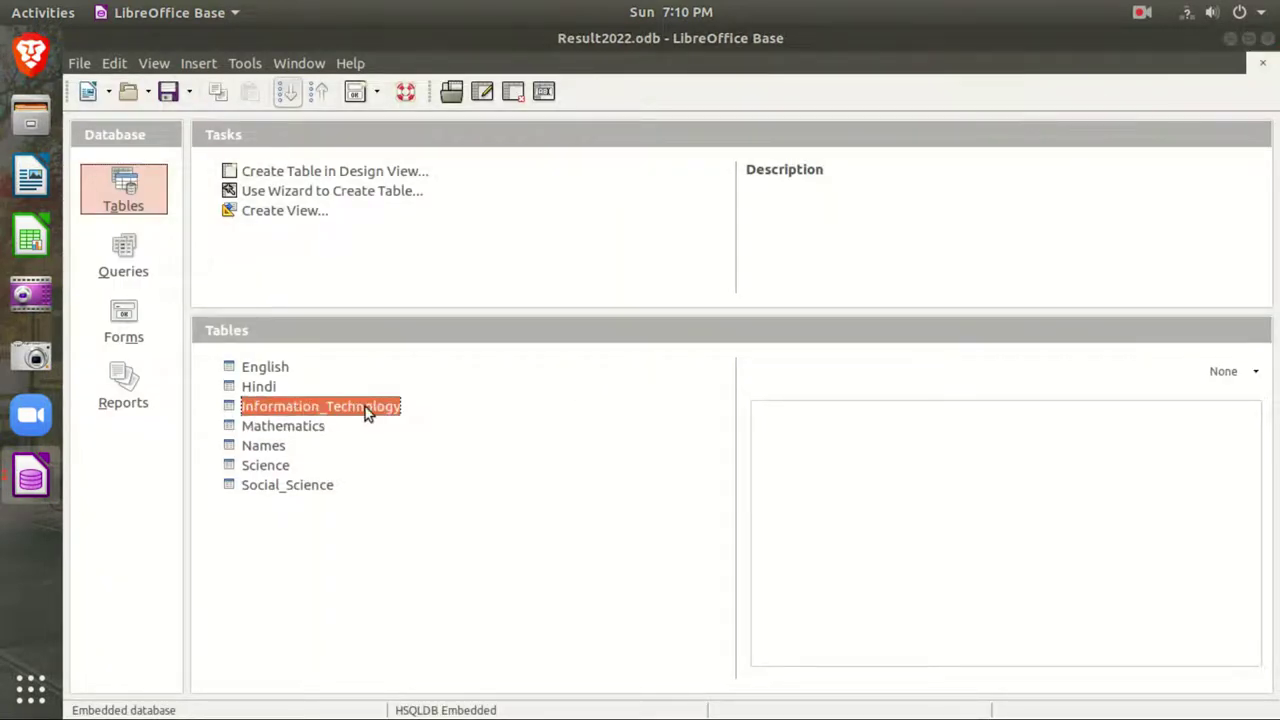
{"action": "left_click", "coordinate": [1267, 38]}
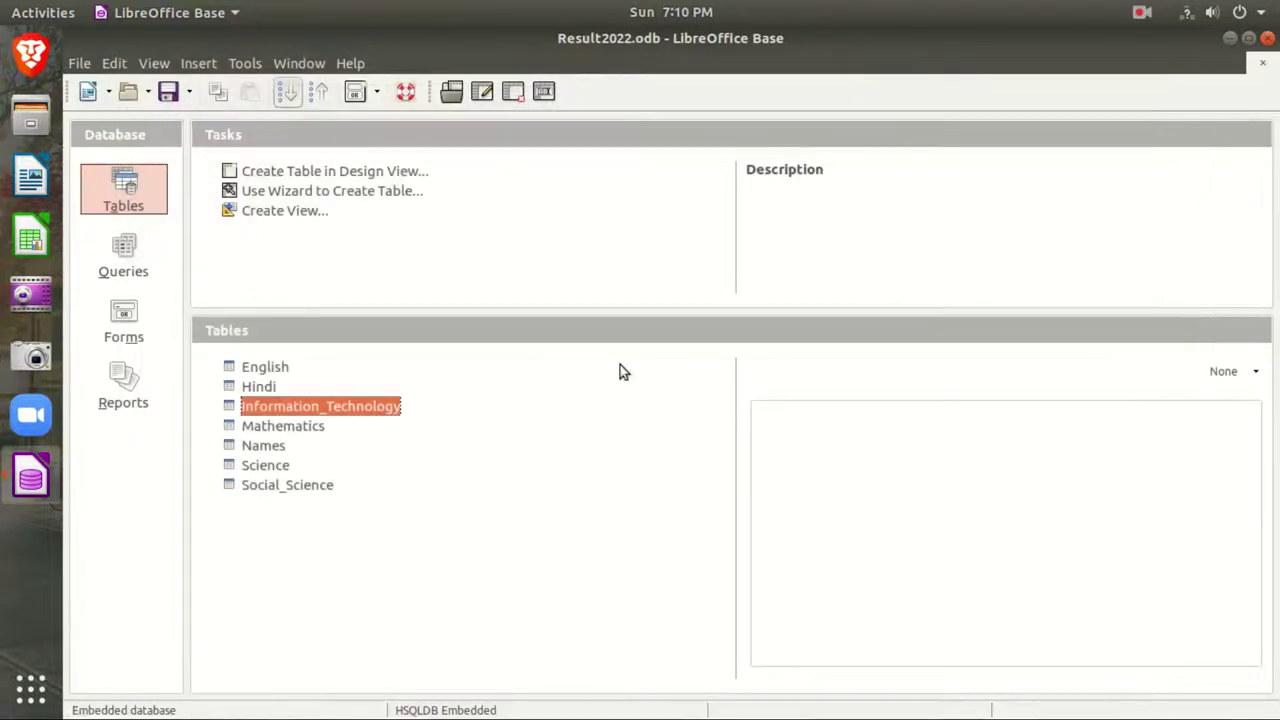
Examine the Science table, and compare the roll number fields of the Names and Mathematics tables, closing each one.
{"action": "double_click", "coordinate": [280, 474]}
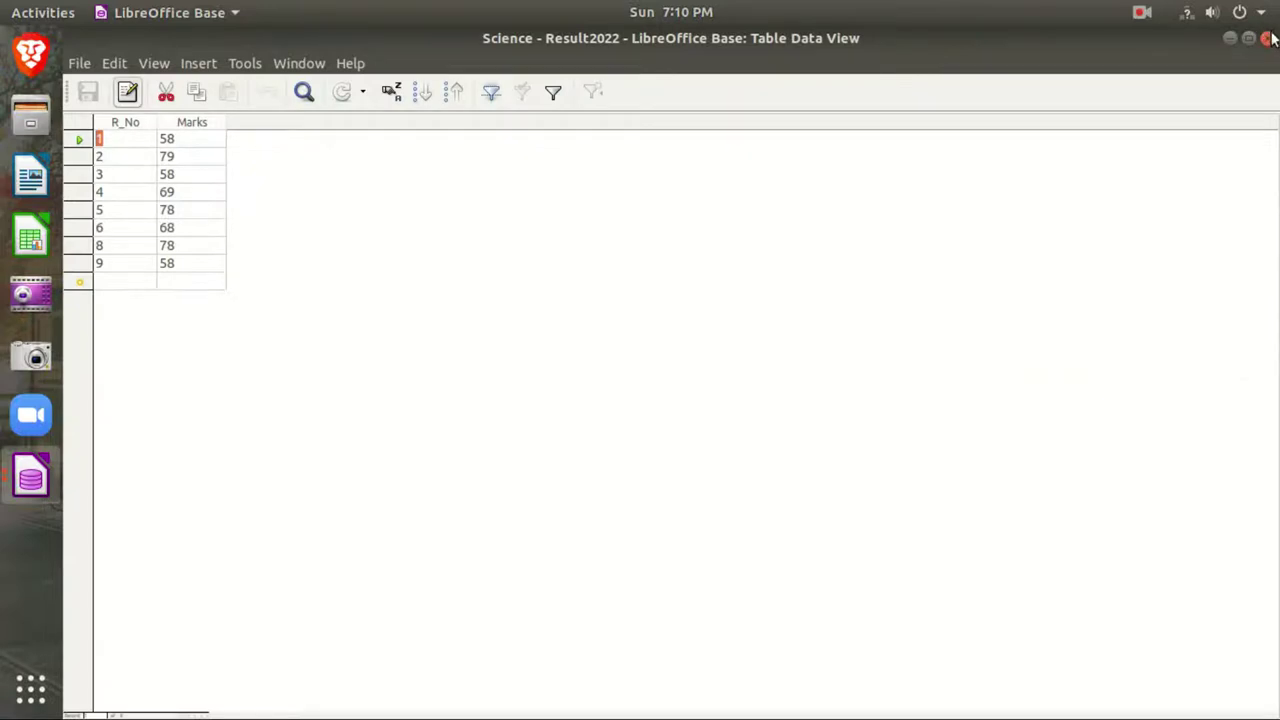
{"action": "left_click", "coordinate": [1267, 38]}
{"action": "double_click", "coordinate": [262, 446]}
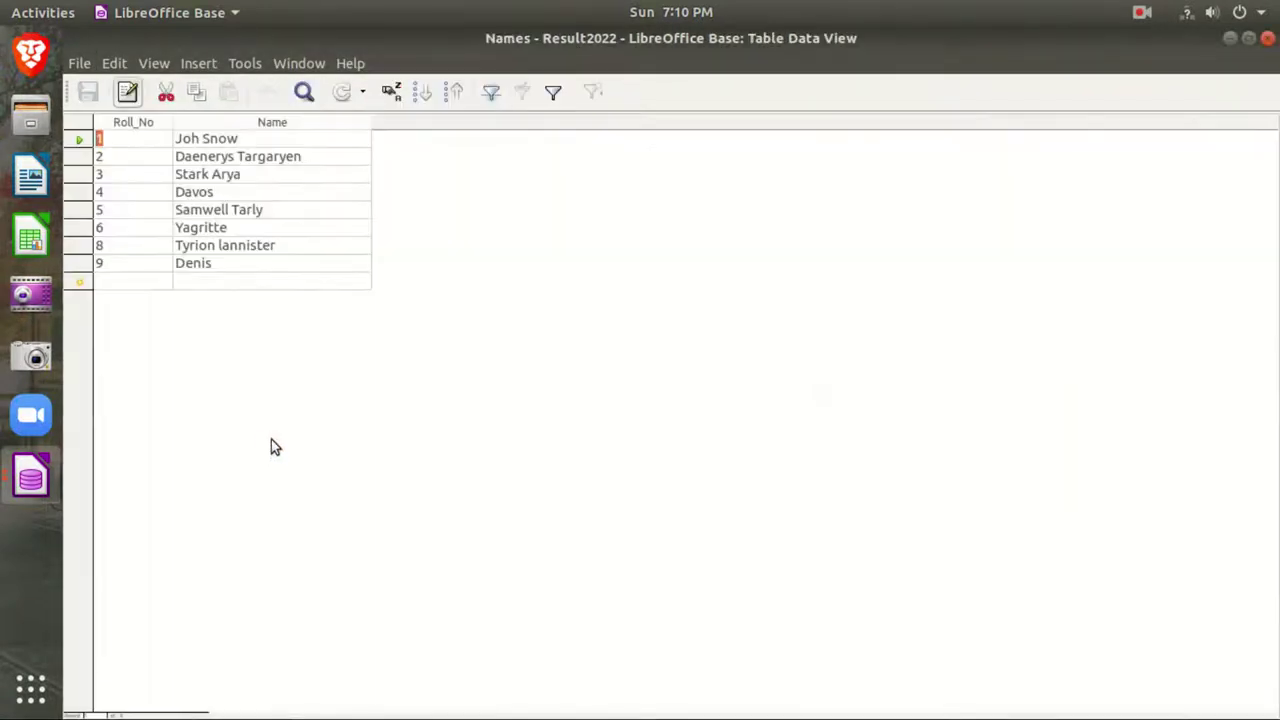
{"action": "left_click", "coordinate": [1267, 38]}
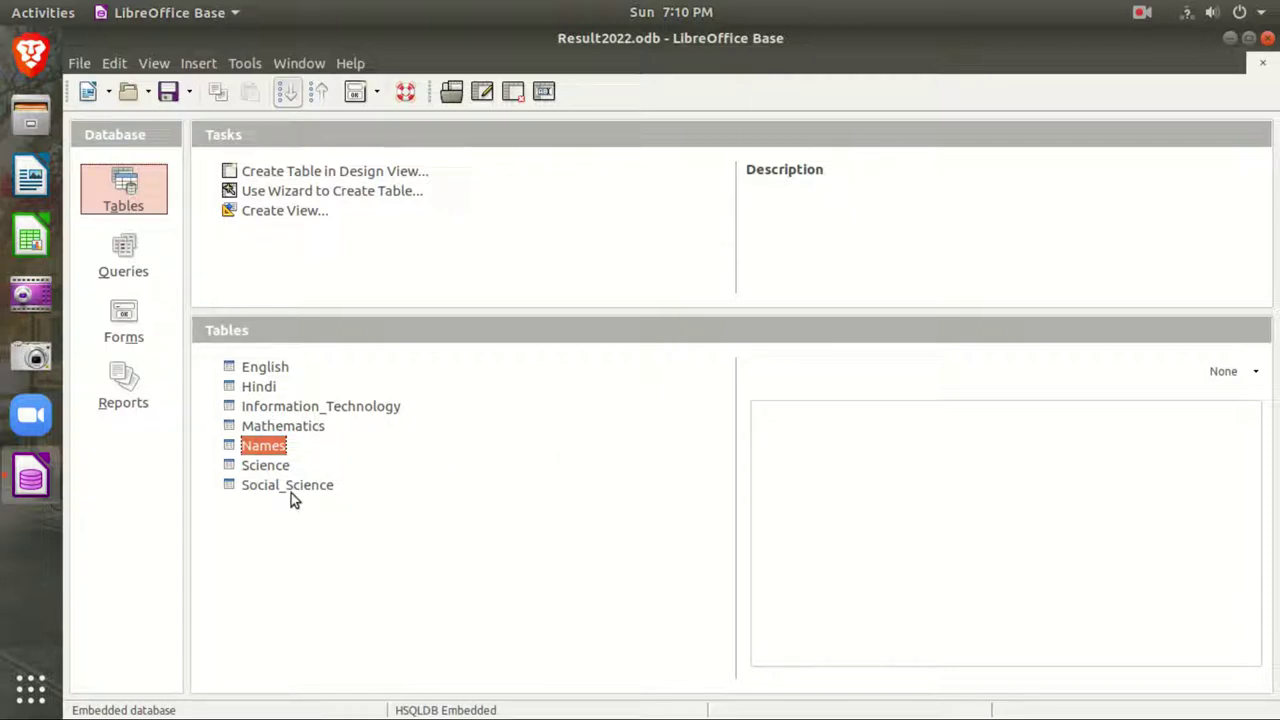
{"action": "double_click", "coordinate": [278, 446]}
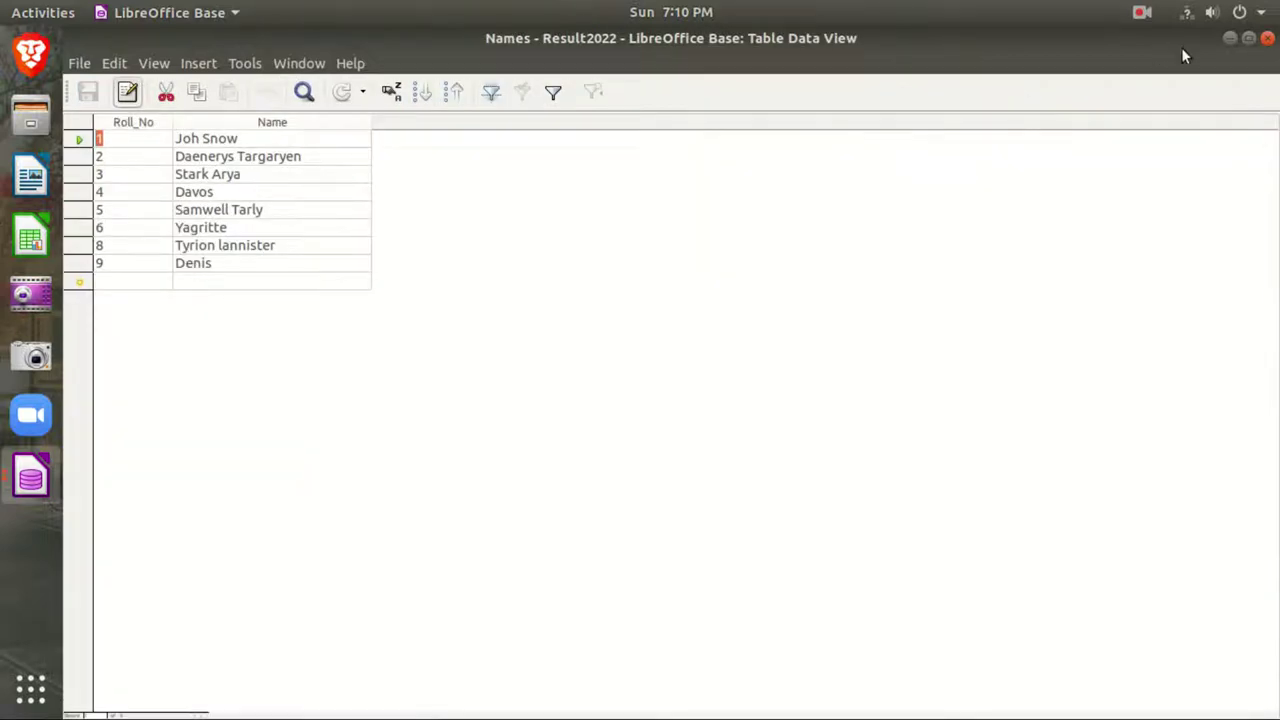
{"action": "left_click", "coordinate": [1268, 38]}
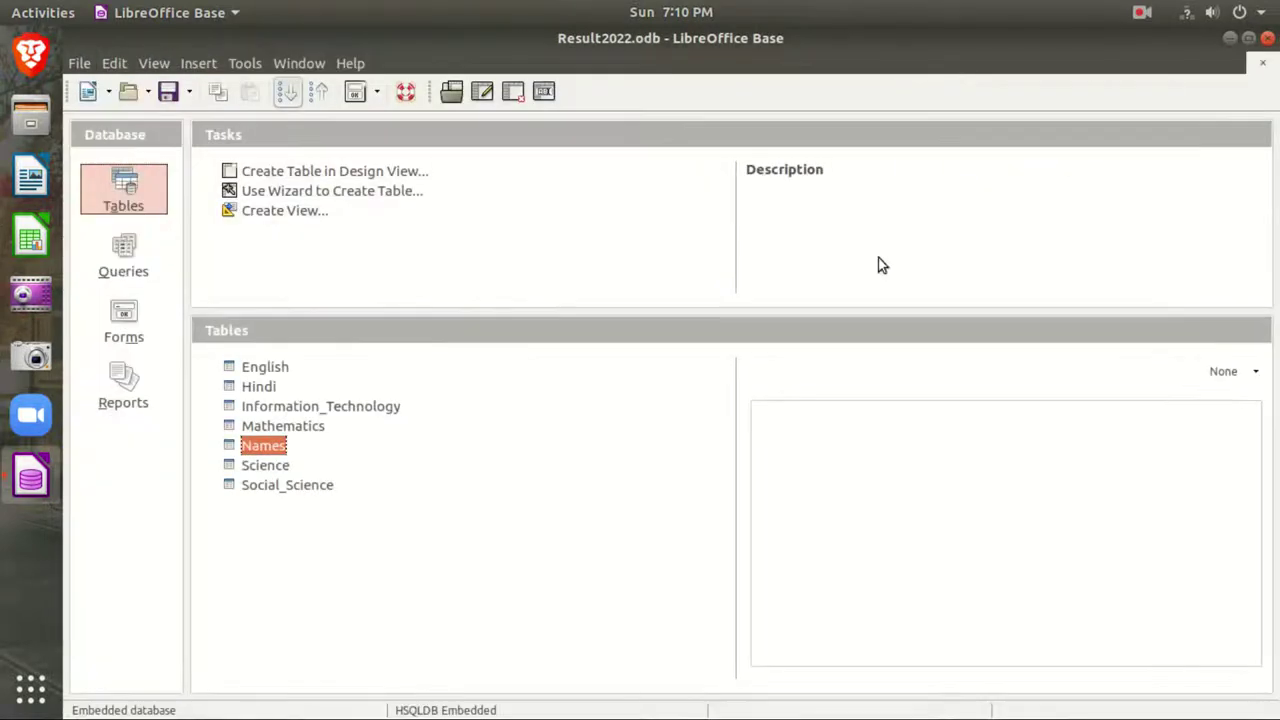
{"action": "double_click", "coordinate": [285, 424]}
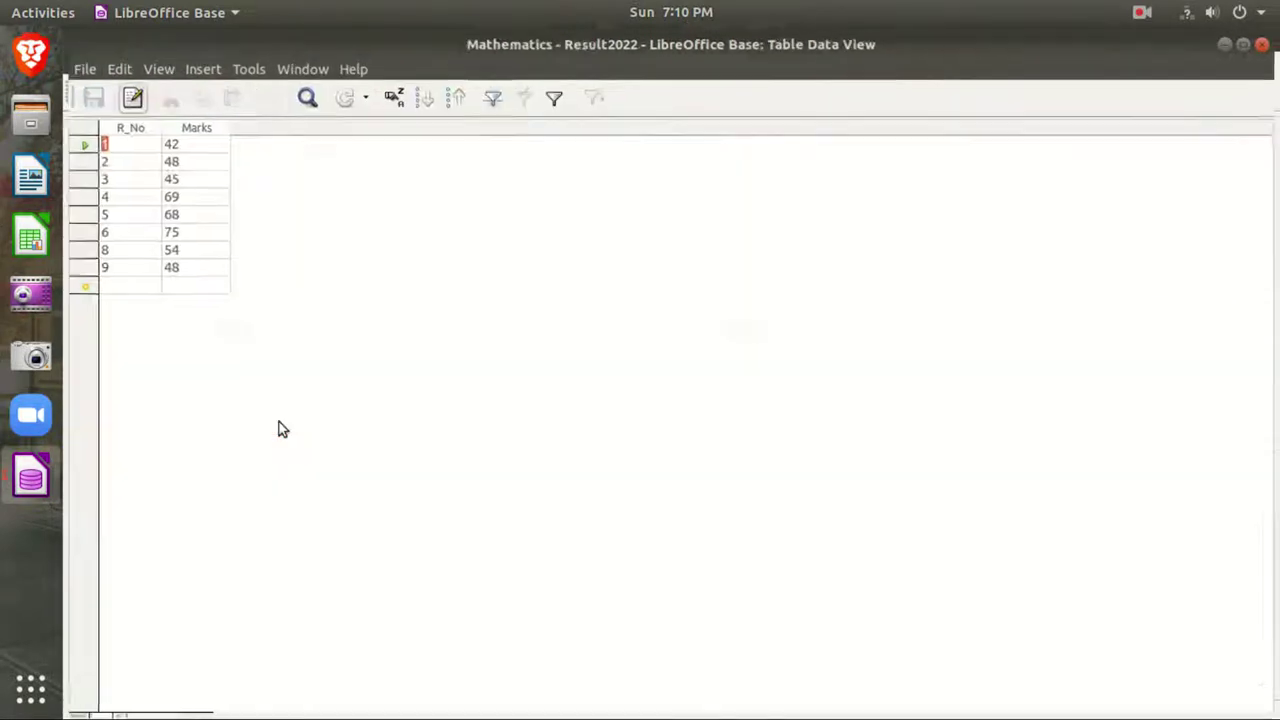
{"action": "left_click", "coordinate": [1268, 38]}
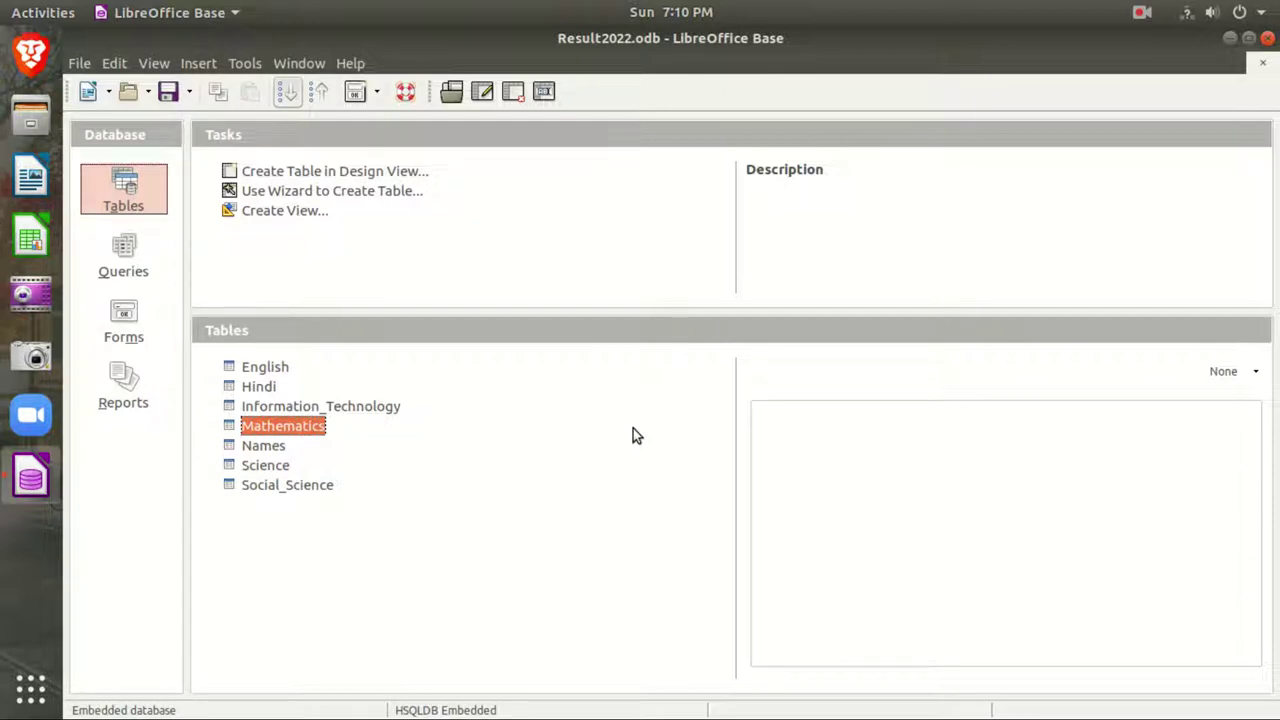
Open the database's relationship design and delete the relation between Information_Technology and Names.
{"action": "left_click", "coordinate": [248, 67]}
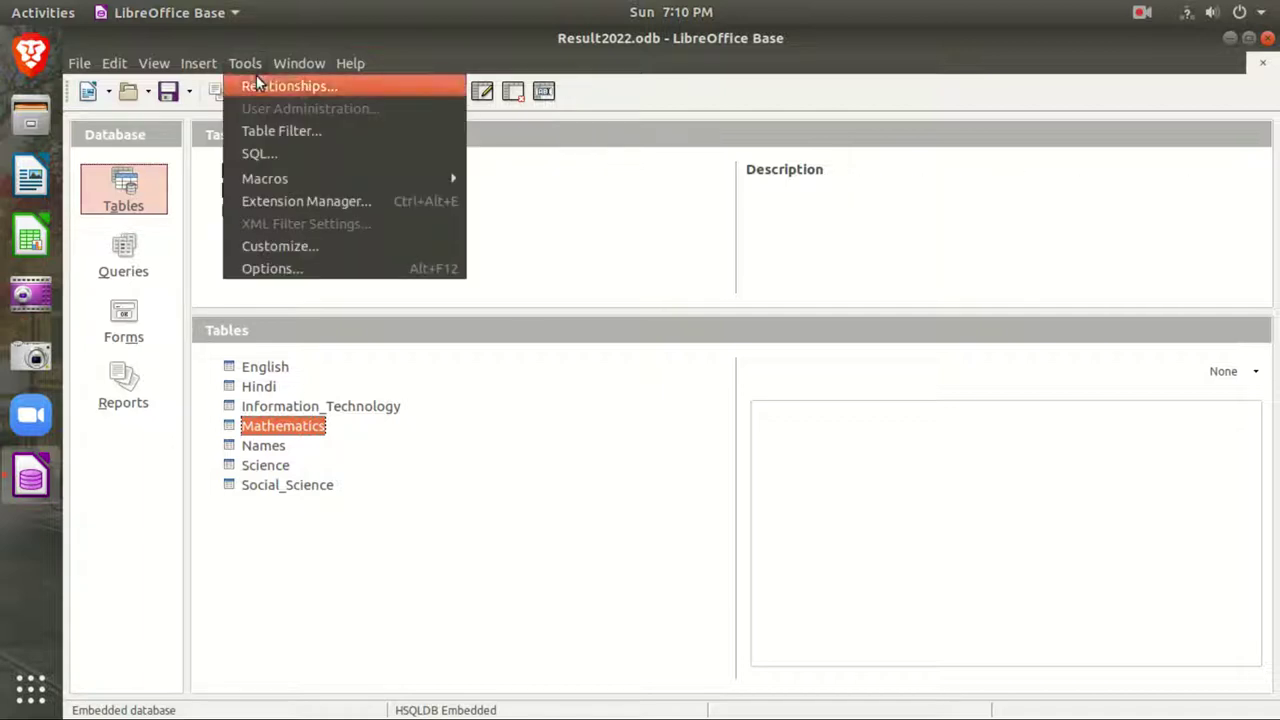
{"action": "left_click", "coordinate": [256, 80]}
{"action": "left_click", "coordinate": [437, 181]}
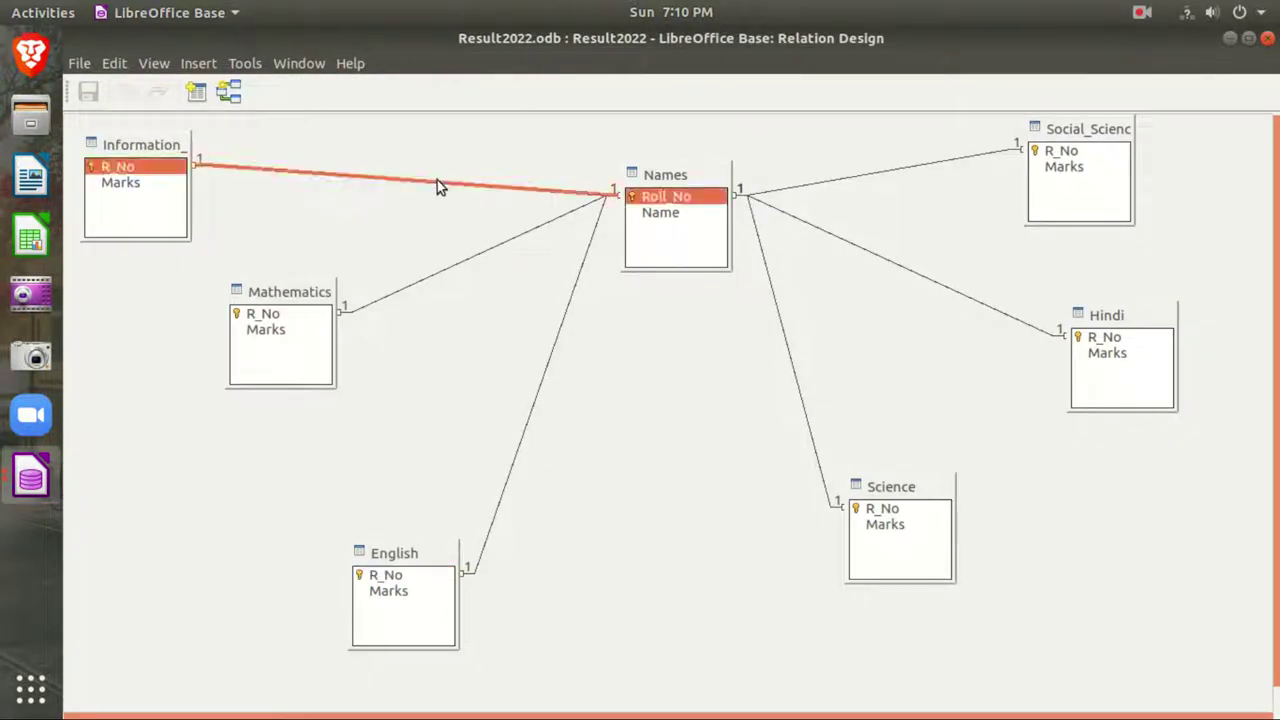
{"action": "right_click", "coordinate": [437, 181]}
{"action": "left_click", "coordinate": [475, 191]}
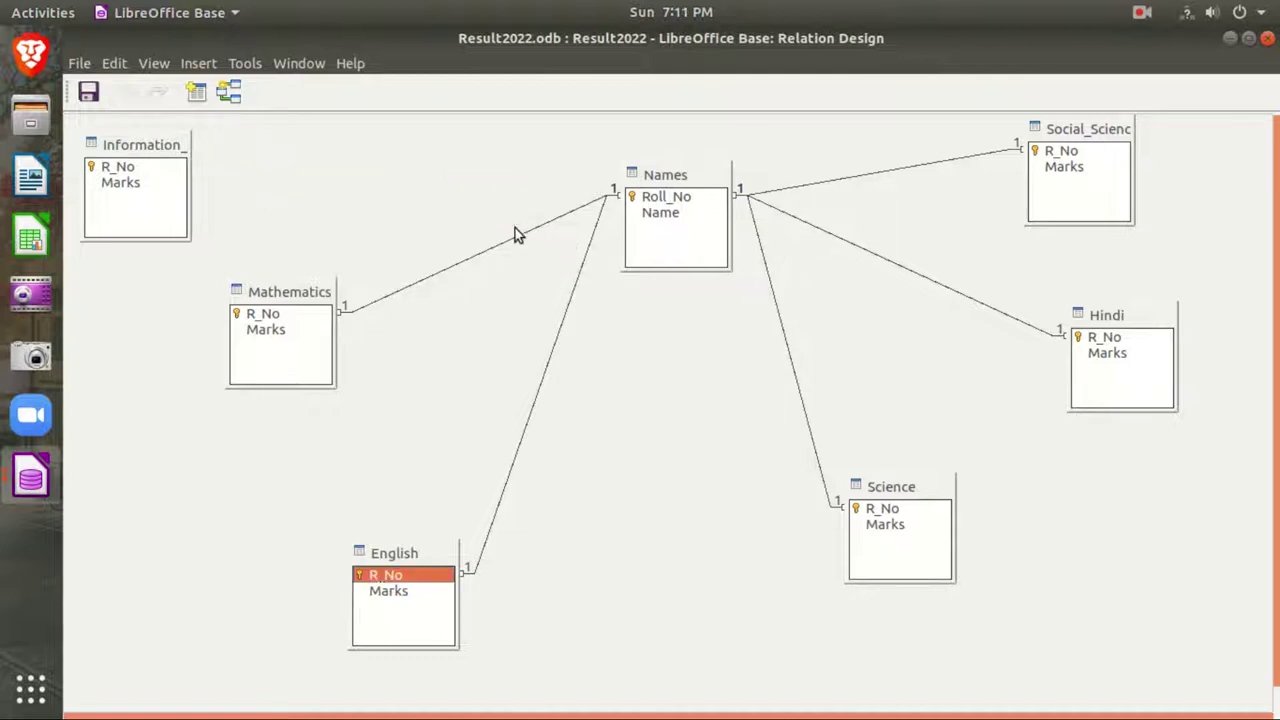
Delete the relations linking the Mathematics and English tables to the Names table.
{"action": "left_click", "coordinate": [515, 237]}
{"action": "right_click", "coordinate": [515, 237]}
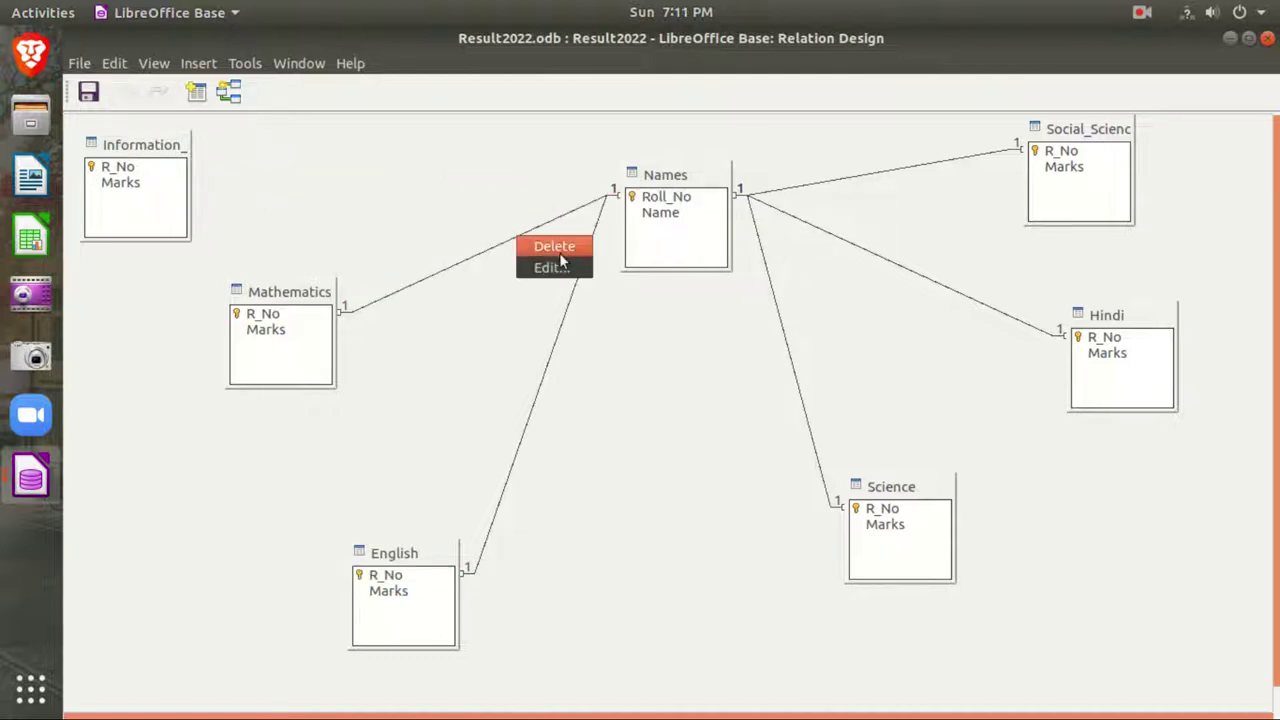
{"action": "left_click", "coordinate": [559, 250]}
{"action": "left_click", "coordinate": [572, 304]}
{"action": "right_click", "coordinate": [570, 305]}
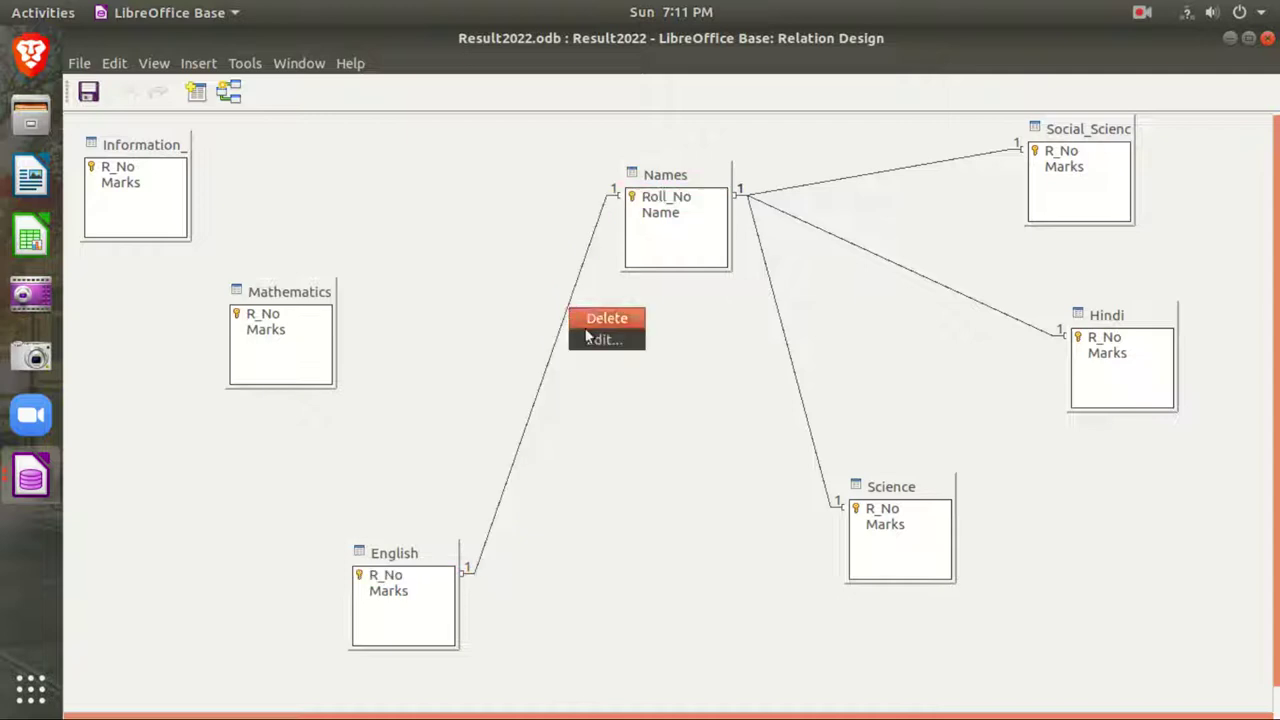
{"action": "left_click", "coordinate": [596, 317]}
Delete the relations linking the Science, Hindi and Social_Science tables to the Names table.
{"action": "left_click", "coordinate": [772, 284]}
{"action": "right_click", "coordinate": [772, 285]}
{"action": "left_click", "coordinate": [806, 289]}
{"action": "left_click", "coordinate": [856, 249]}
{"action": "right_click", "coordinate": [857, 250]}
{"action": "left_click", "coordinate": [868, 260]}
{"action": "right_click", "coordinate": [860, 184]}
{"action": "left_click", "coordinate": [878, 188]}
Remove the Social_Science and Names tables from the relation design.
{"action": "right_click", "coordinate": [1088, 130]}
{"action": "left_click", "coordinate": [1100, 131]}
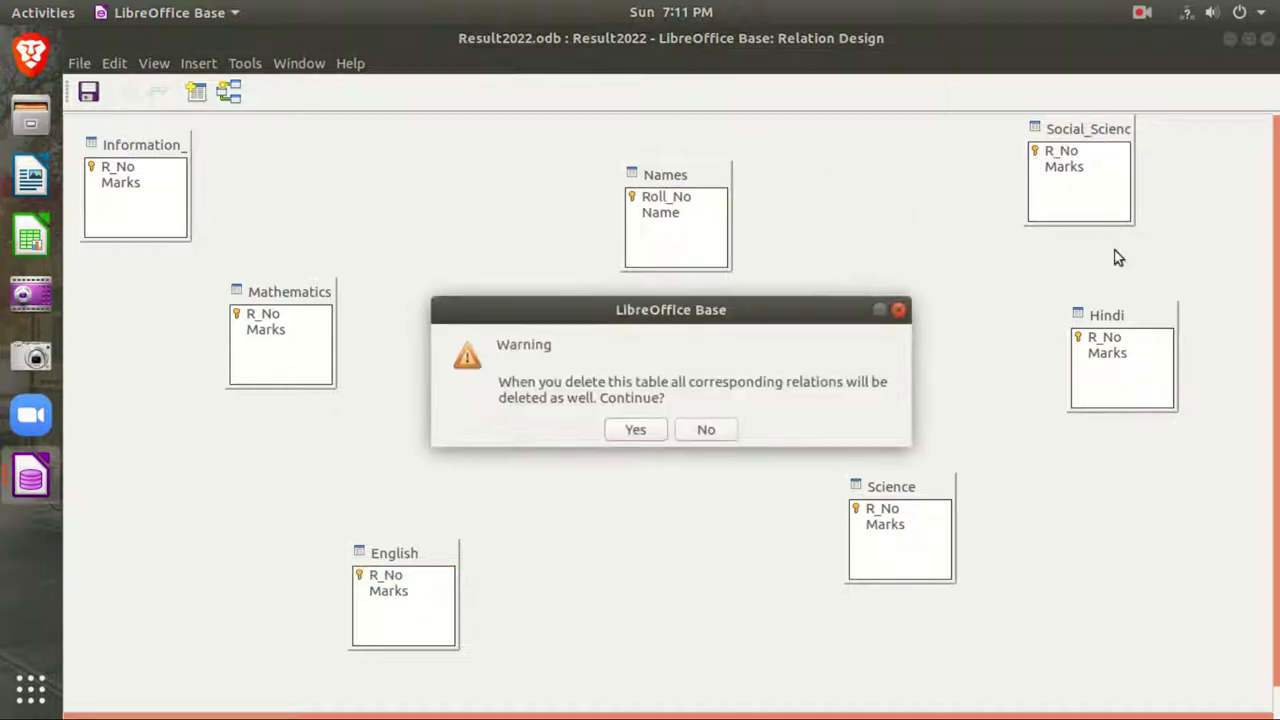
{"action": "left_click", "coordinate": [646, 430]}
{"action": "right_click", "coordinate": [700, 168]}
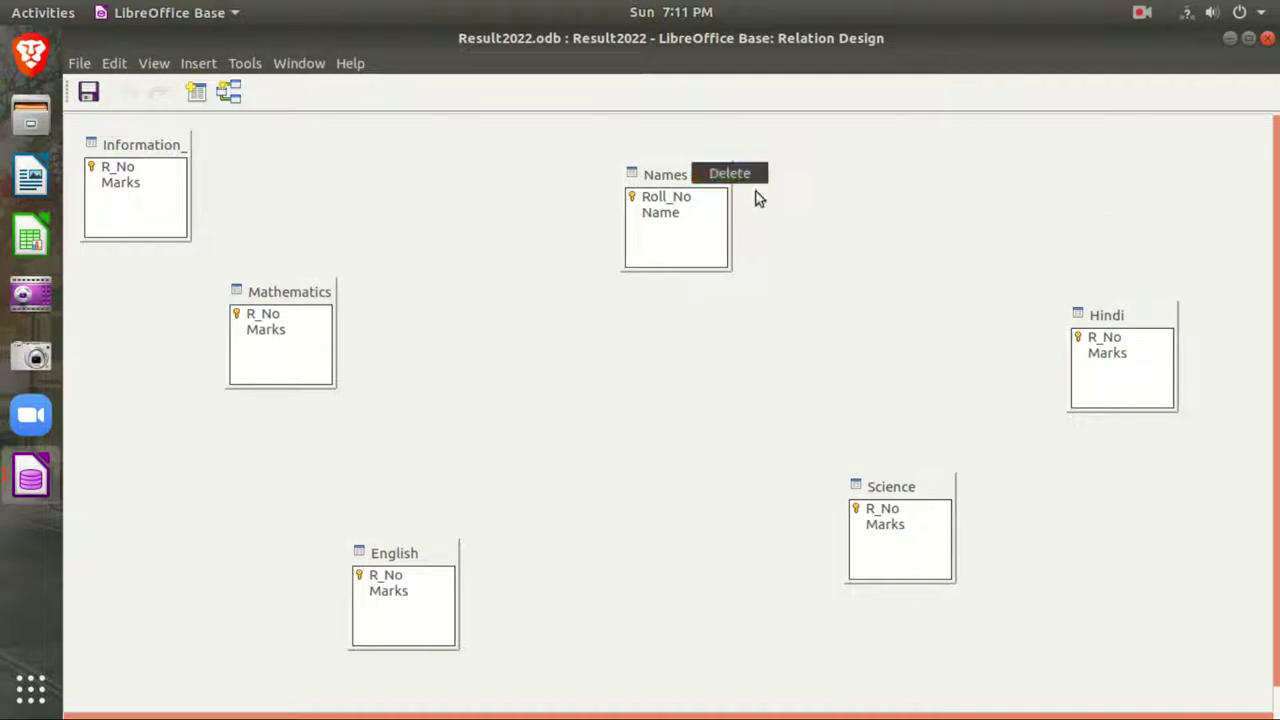
{"action": "left_click", "coordinate": [752, 186]}
{"action": "left_click", "coordinate": [633, 425]}
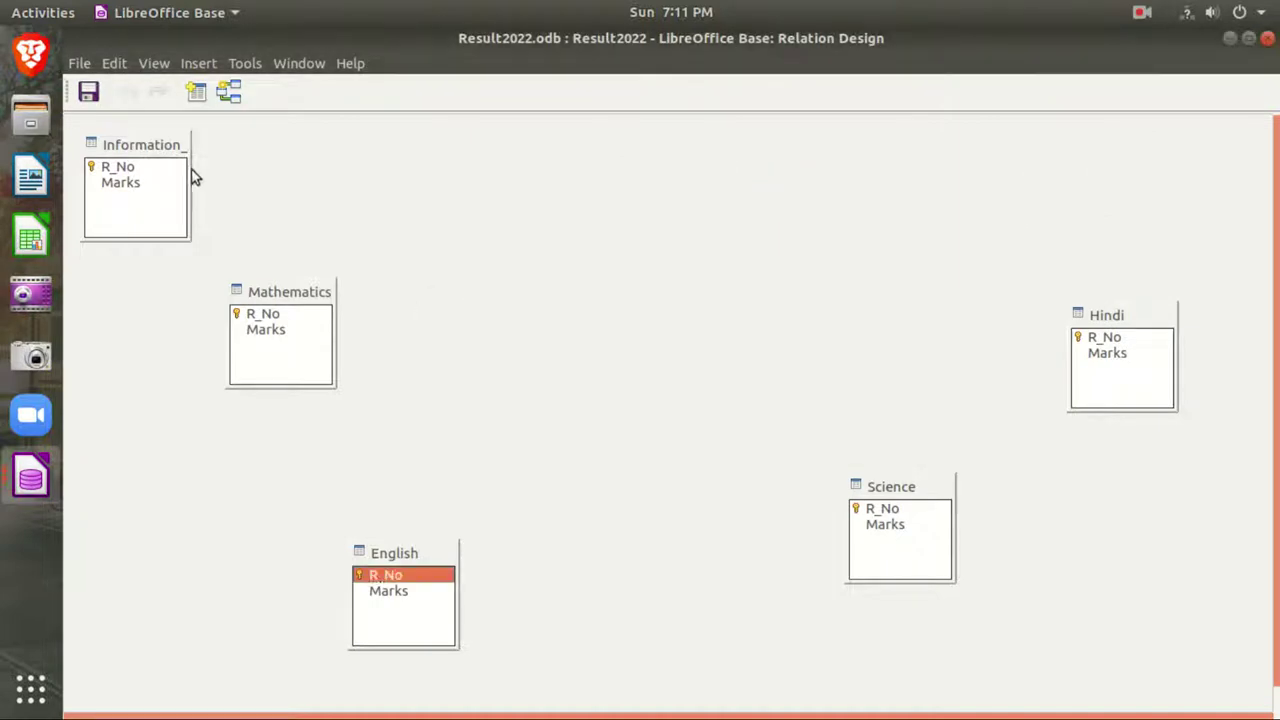
Remove the Information_Technology and Mathematics tables from the relation design.
{"action": "right_click", "coordinate": [100, 140]}
{"action": "left_click", "coordinate": [108, 138]}
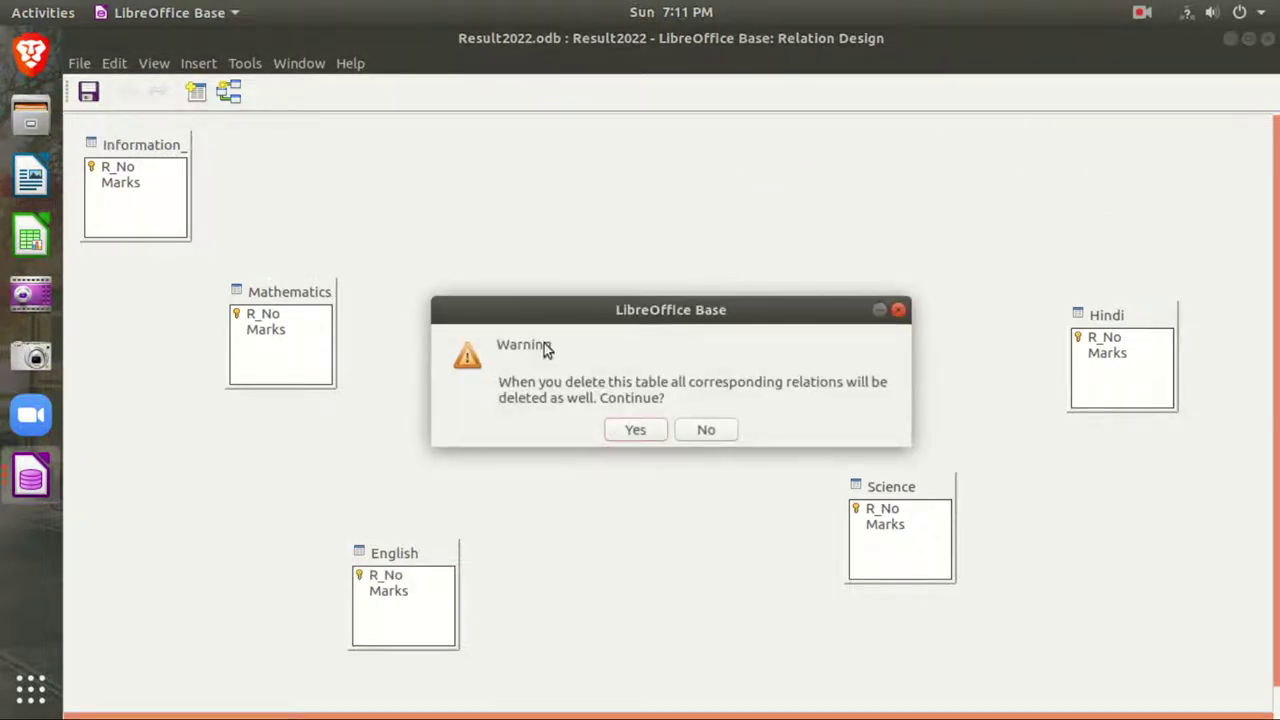
{"action": "left_click", "coordinate": [631, 431]}
{"action": "right_click", "coordinate": [284, 297]}
{"action": "left_click", "coordinate": [295, 301]}
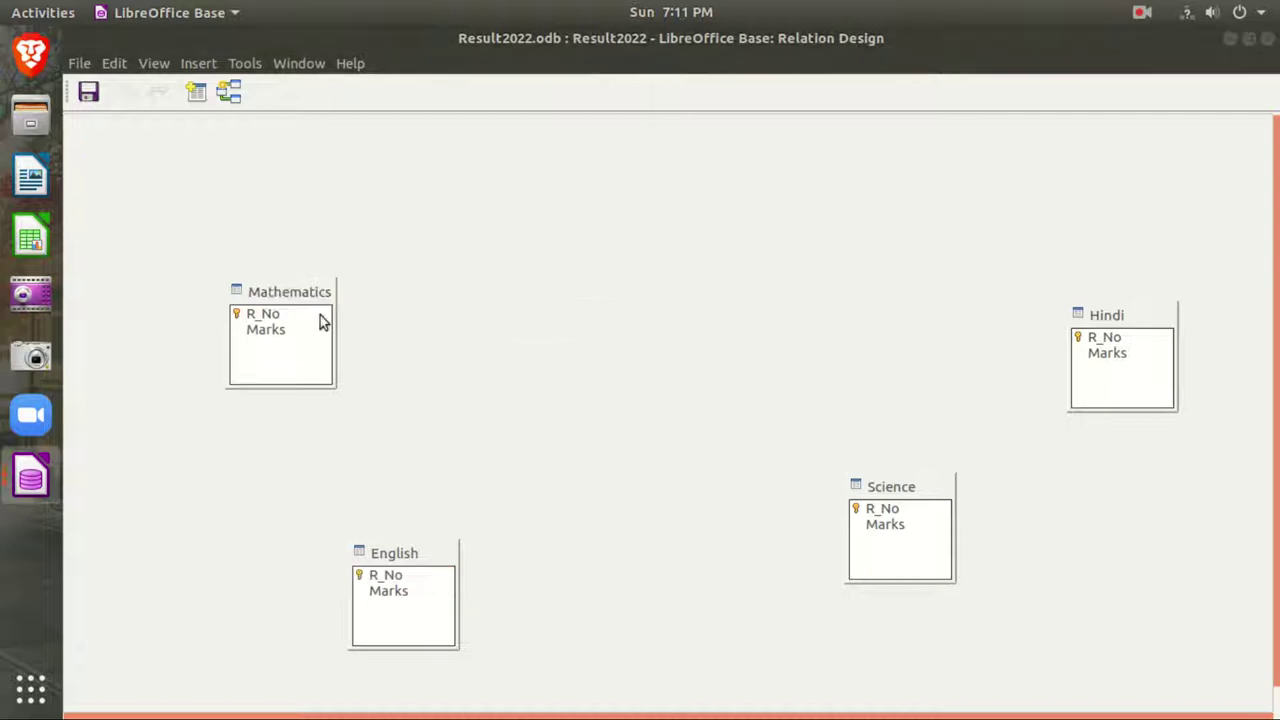
{"action": "left_click", "coordinate": [620, 431]}
Remove the remaining English, Science and Hindi tables to empty the relation design.
{"action": "left_click", "coordinate": [423, 572]}
{"action": "right_click", "coordinate": [416, 557]}
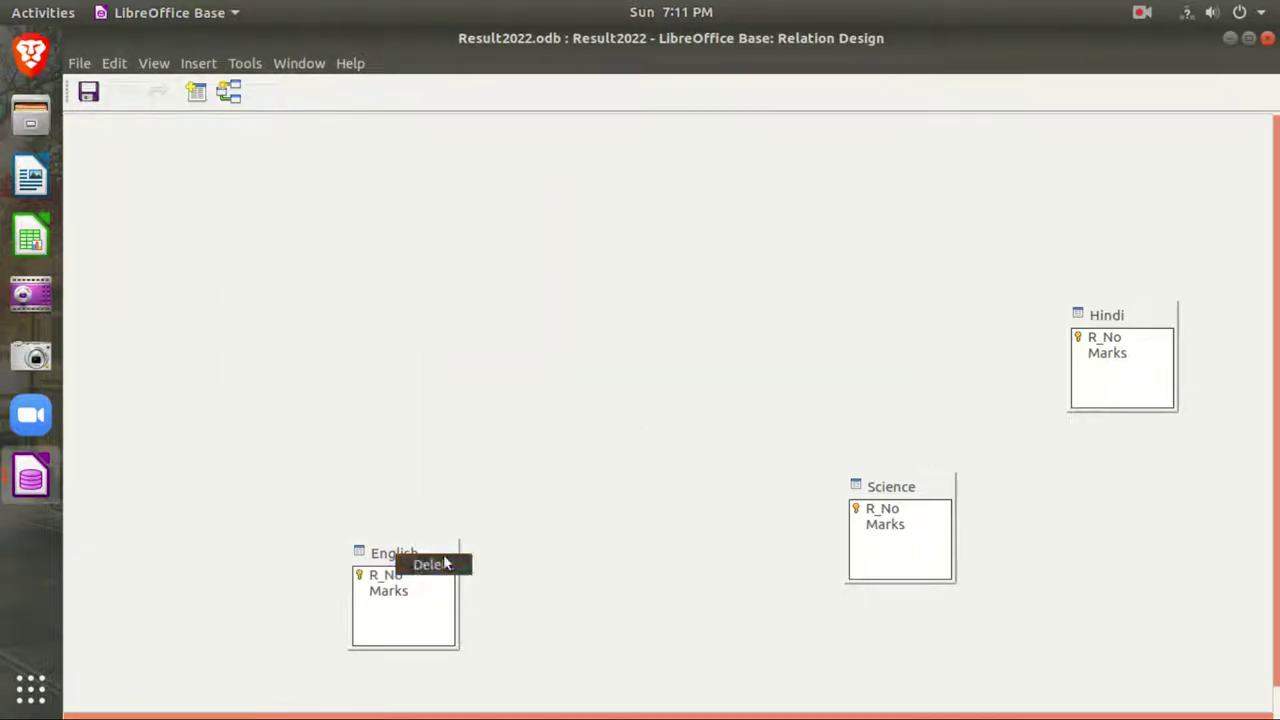
{"action": "left_click", "coordinate": [430, 563]}
{"action": "left_click", "coordinate": [612, 432]}
{"action": "right_click", "coordinate": [864, 483]}
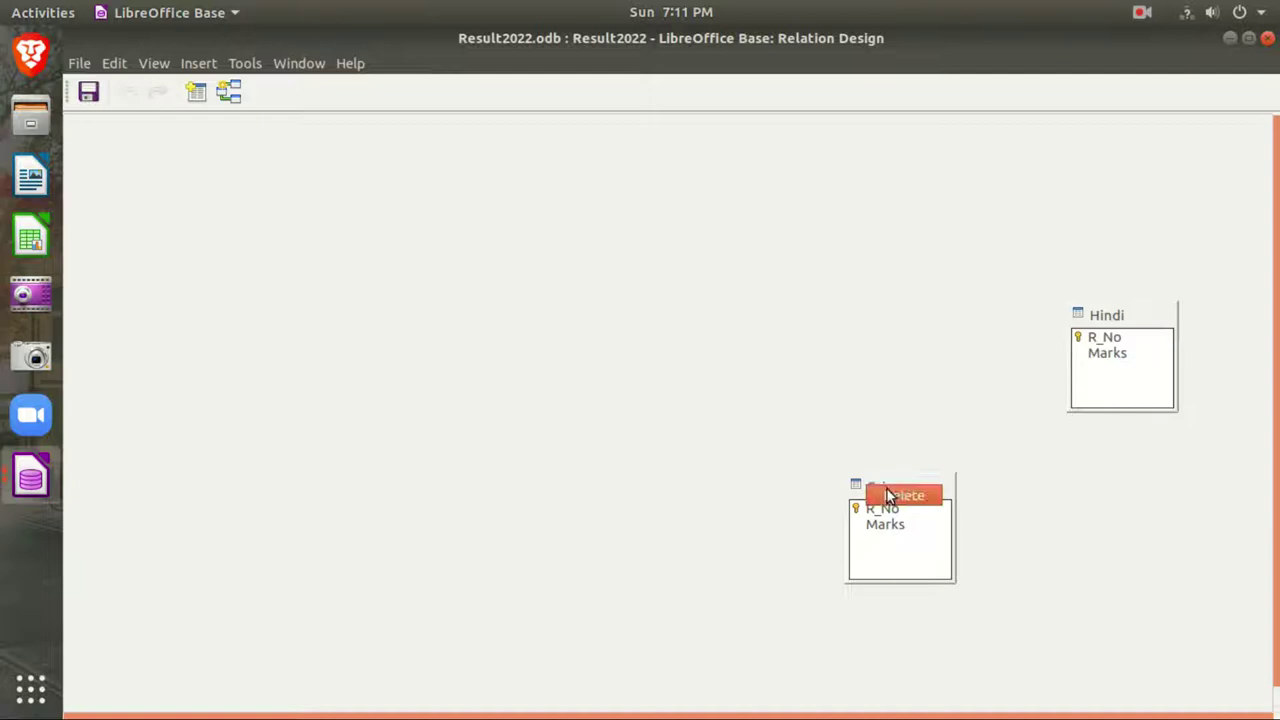
{"action": "left_click", "coordinate": [886, 496]}
{"action": "left_click", "coordinate": [645, 434]}
{"action": "right_click", "coordinate": [1104, 334]}
{"action": "left_click", "coordinate": [1104, 334]}
{"action": "left_click", "coordinate": [638, 431]}
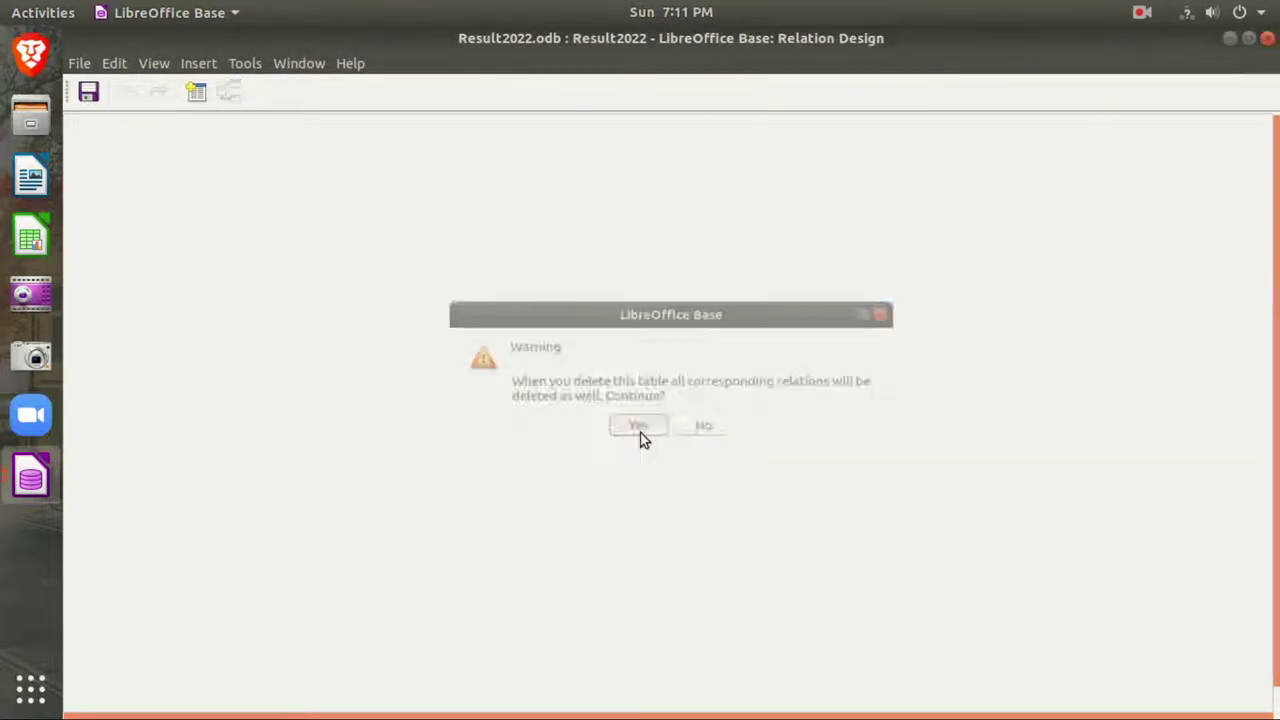
Add the tables Names, English, Hindi, Information_Technology, Mathematics, Science and Social_Science, in that order, to the relation design.
{"action": "left_click", "coordinate": [197, 92]}
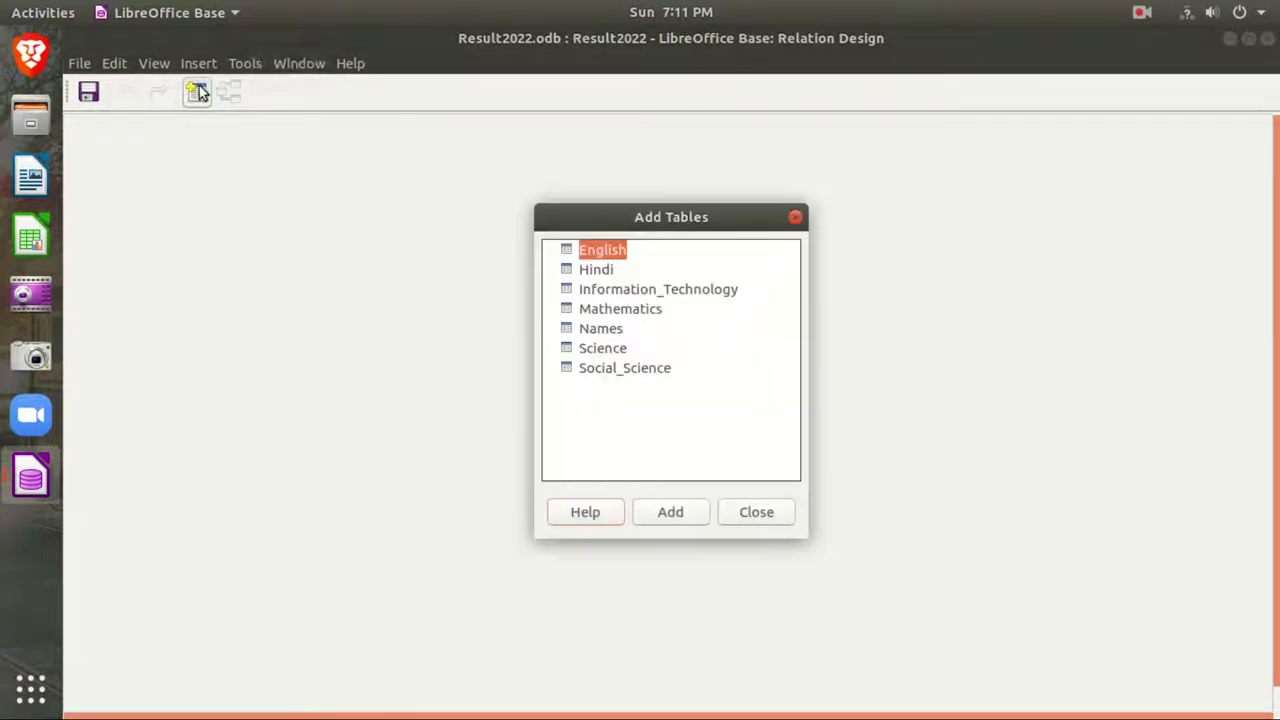
{"action": "double_click", "coordinate": [576, 330]}
{"action": "left_click", "coordinate": [598, 256]}
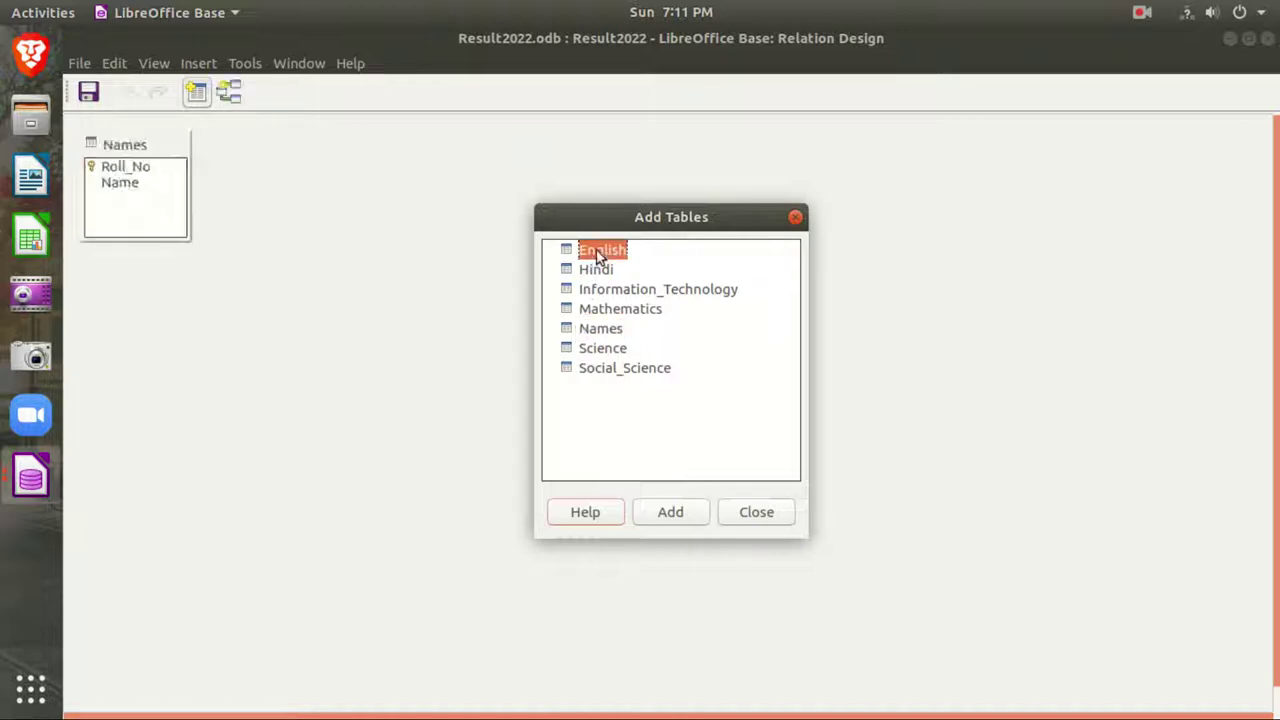
{"action": "double_click", "coordinate": [598, 252]}
{"action": "double_click", "coordinate": [596, 269]}
{"action": "double_click", "coordinate": [607, 292]}
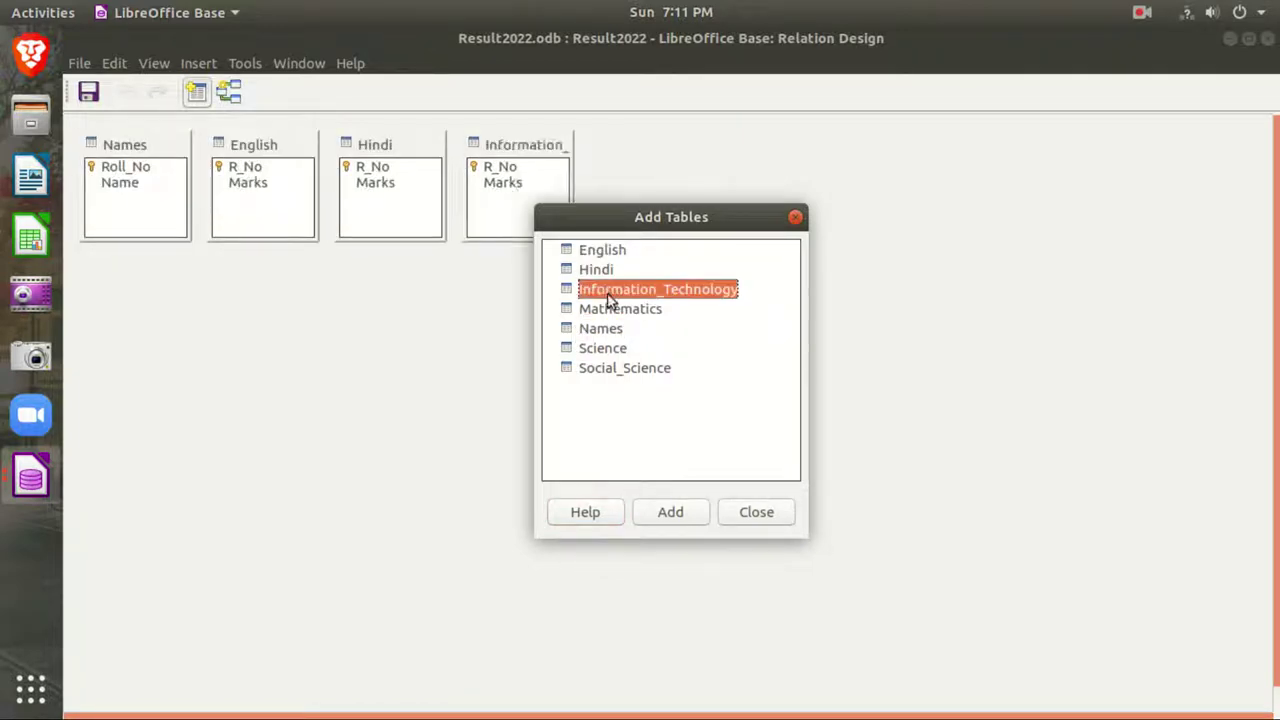
{"action": "double_click", "coordinate": [610, 308]}
{"action": "double_click", "coordinate": [610, 348]}
{"action": "double_click", "coordinate": [618, 369]}
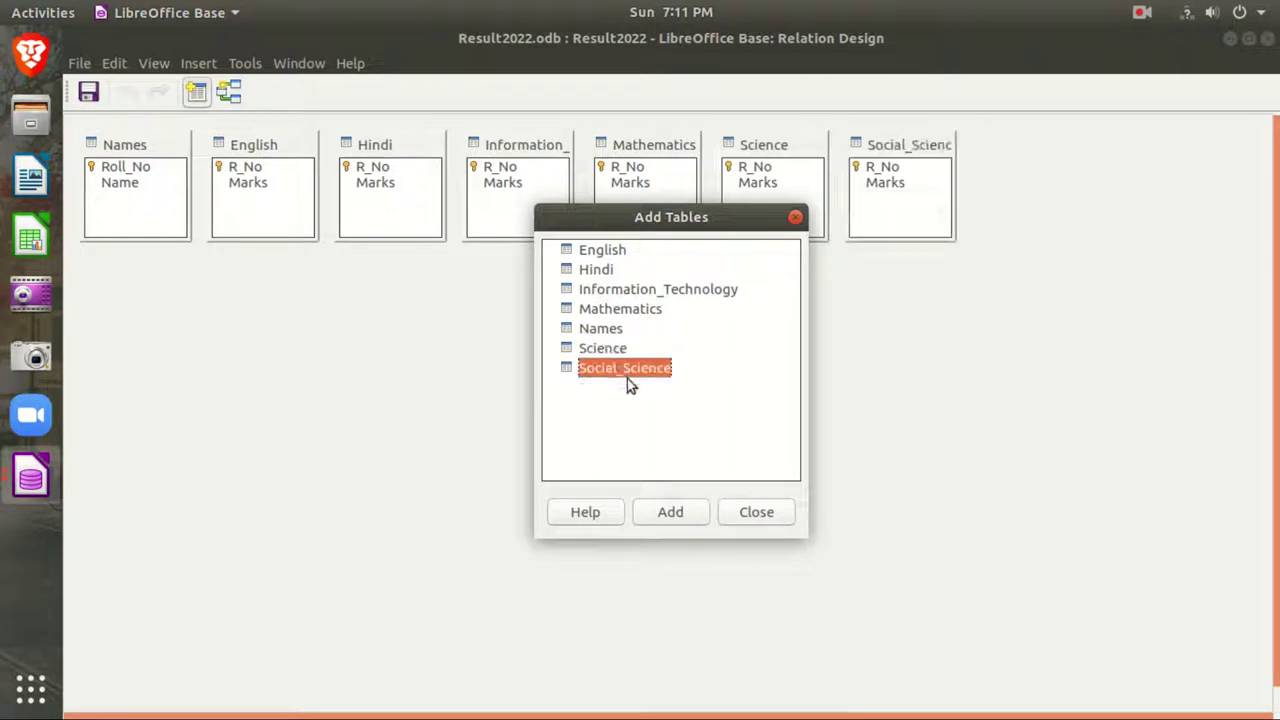
{"action": "left_click", "coordinate": [759, 511]}
Arrange the English, Hindi and Information_Technology tables in a vertical column just right of the Names table.
{"action": "left_click_drag", "start_coordinate": [281, 146], "coordinate": [261, 267]}
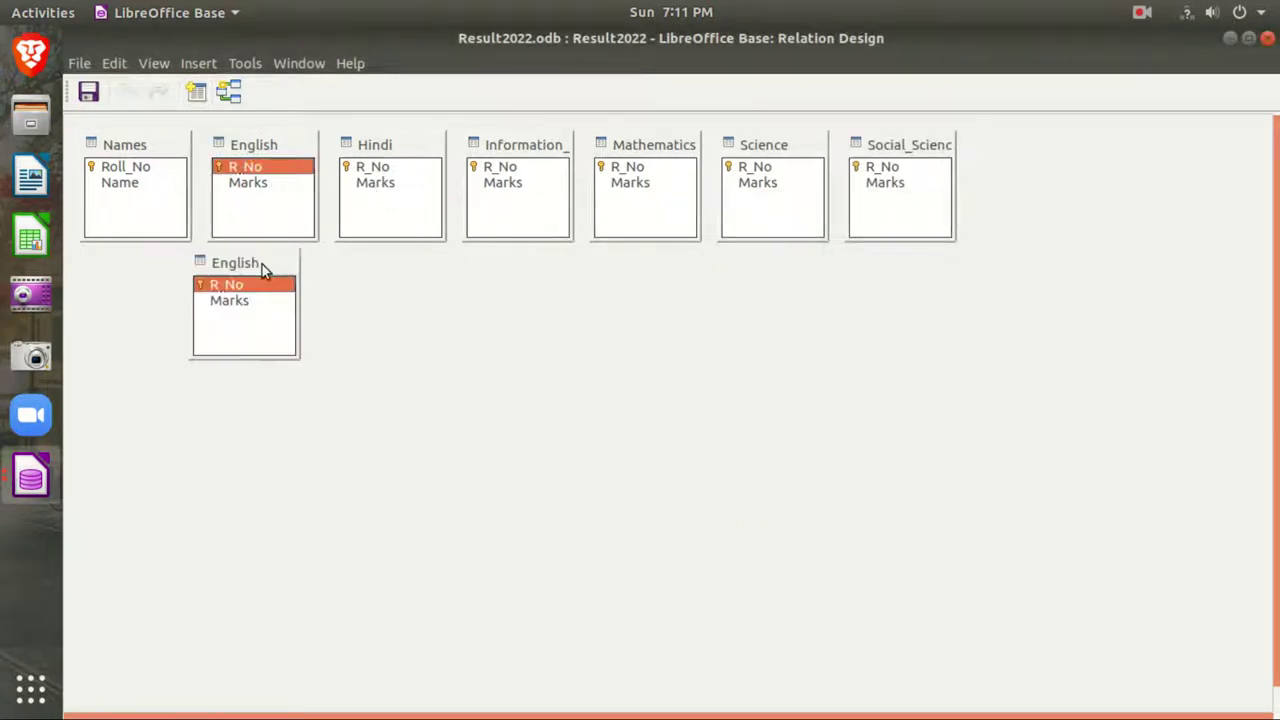
{"action": "left_click_drag", "start_coordinate": [346, 149], "coordinate": [396, 225]}
{"action": "left_click_drag", "start_coordinate": [266, 259], "coordinate": [323, 139]}
{"action": "left_click_drag", "start_coordinate": [436, 218], "coordinate": [310, 276]}
{"action": "left_click_drag", "start_coordinate": [502, 148], "coordinate": [293, 407]}
{"action": "left_click_drag", "start_coordinate": [304, 268], "coordinate": [291, 251]}
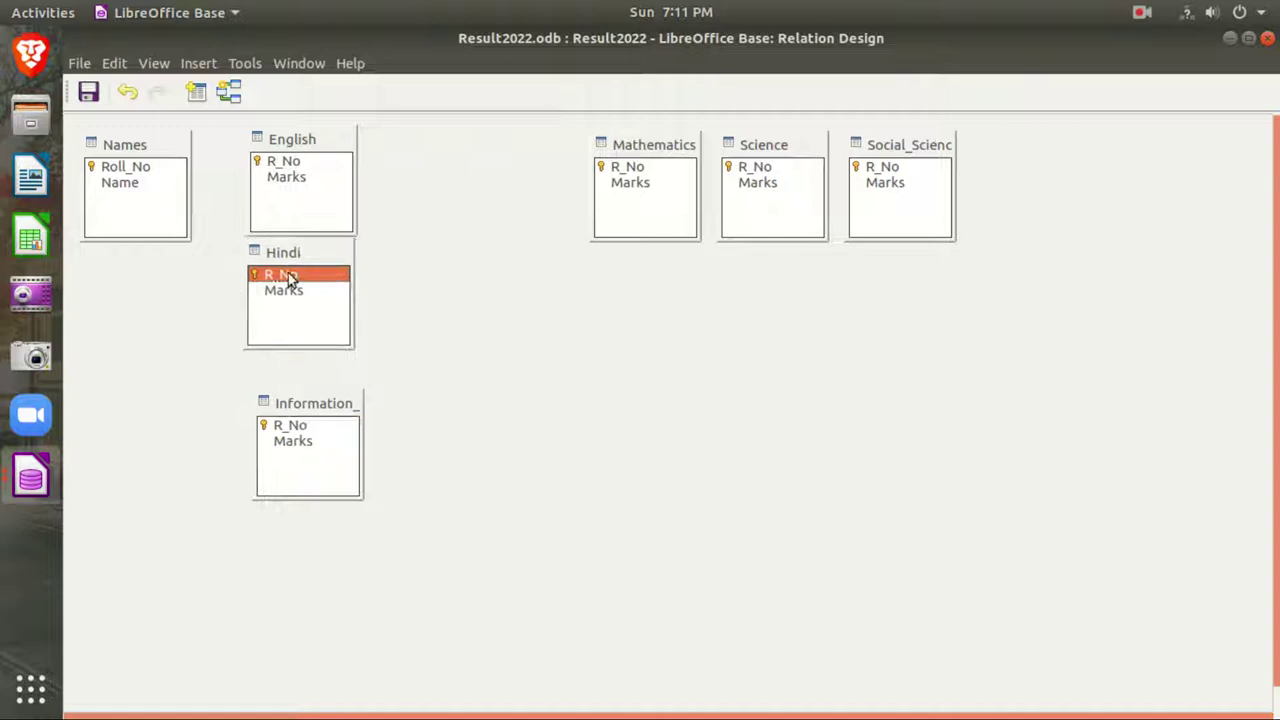
Stack Information_Technology, Mathematics, Science and Social_Science below the Hindi table in one column, and move Names down beside the English and Hindi tables.
{"action": "left_click_drag", "start_coordinate": [311, 403], "coordinate": [304, 361]}
{"action": "left_click_drag", "start_coordinate": [652, 166], "coordinate": [318, 481]}
{"action": "left_click_drag", "start_coordinate": [723, 166], "coordinate": [282, 583]}
{"action": "left_click_drag", "start_coordinate": [920, 148], "coordinate": [321, 620]}
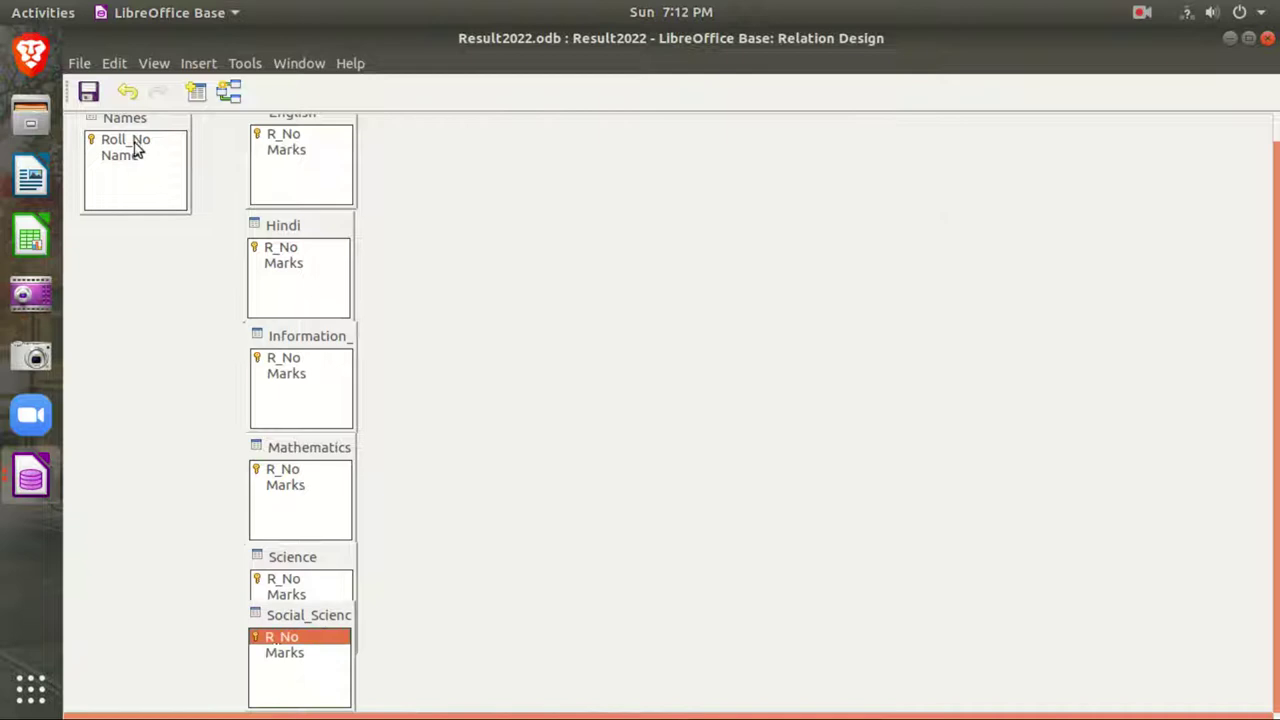
{"action": "left_click_drag", "start_coordinate": [141, 124], "coordinate": [126, 275]}
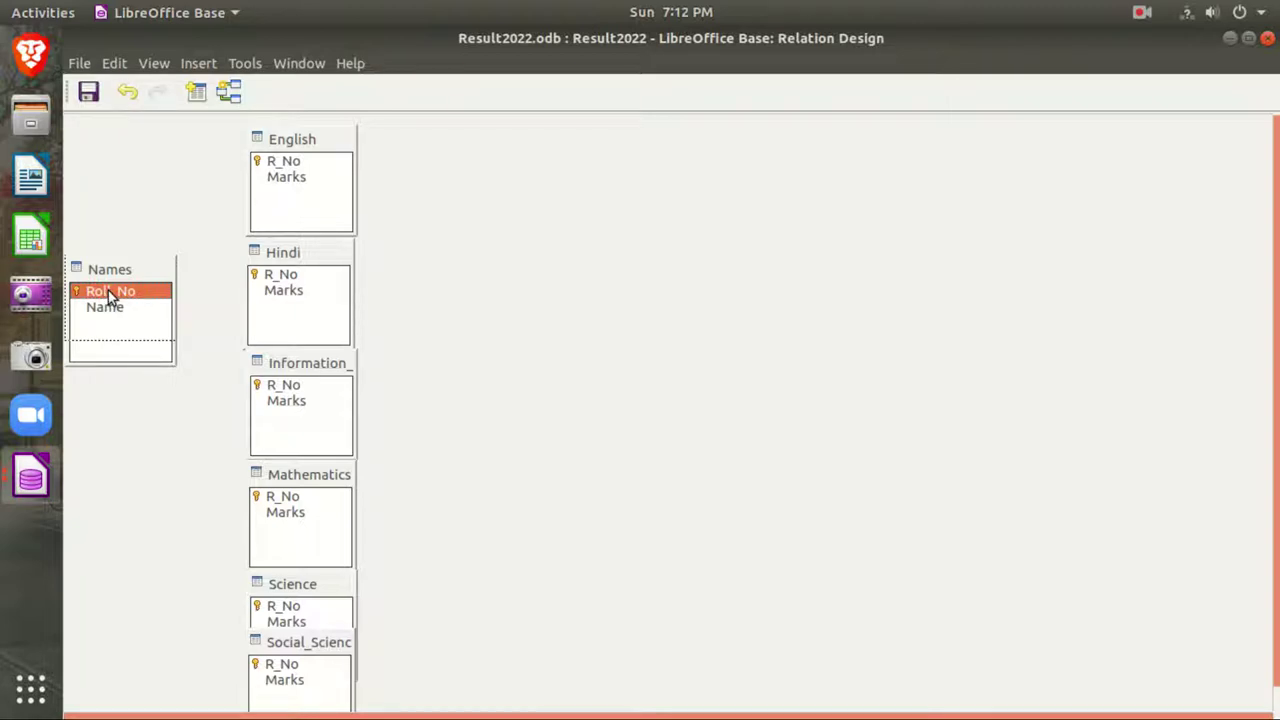
Relate Roll_No in Names to R_No in English, with Update cascade and Delete cascade.
{"action": "left_click_drag", "start_coordinate": [110, 295], "coordinate": [312, 168]}
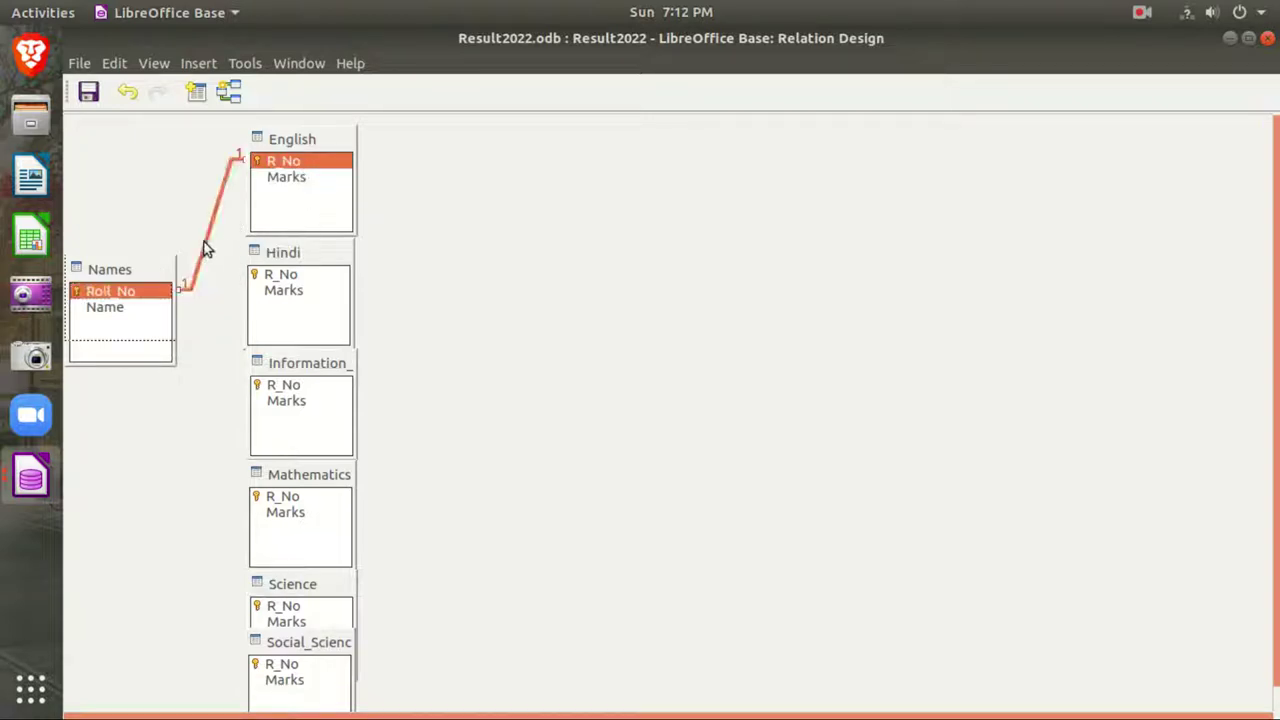
{"action": "double_click", "coordinate": [204, 242]}
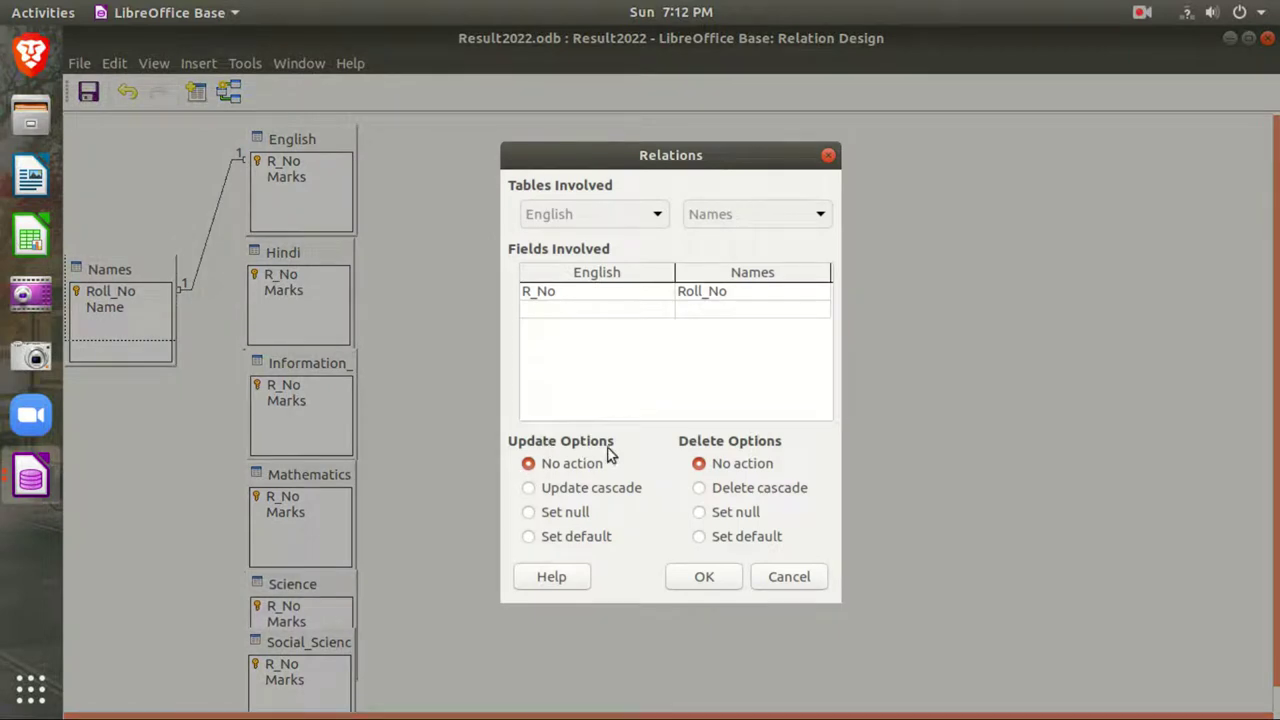
{"action": "left_click", "coordinate": [530, 490]}
{"action": "left_click", "coordinate": [700, 488]}
{"action": "left_click", "coordinate": [726, 577]}
Relate Roll_No in Names to R_No in Hindi, with Update cascade and Delete cascade.
{"action": "left_click_drag", "start_coordinate": [140, 303], "coordinate": [290, 276]}
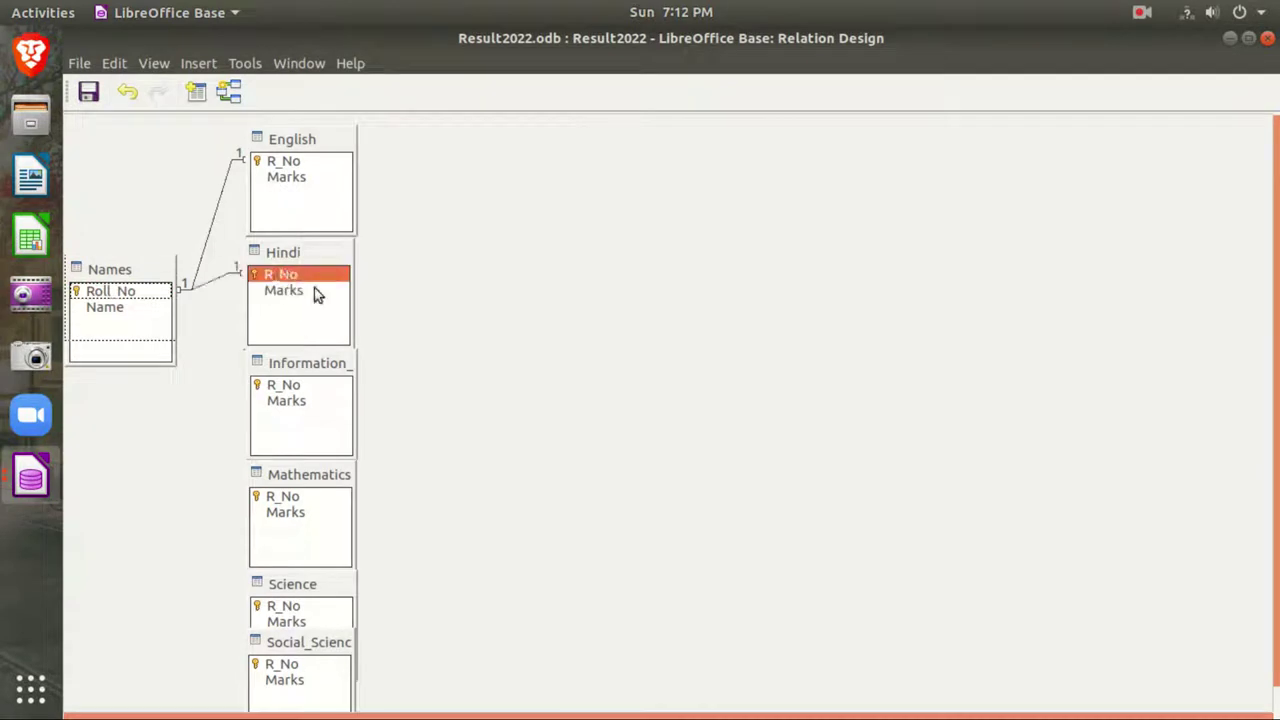
{"action": "double_click", "coordinate": [211, 281]}
{"action": "left_click", "coordinate": [557, 488]}
{"action": "left_click", "coordinate": [701, 490]}
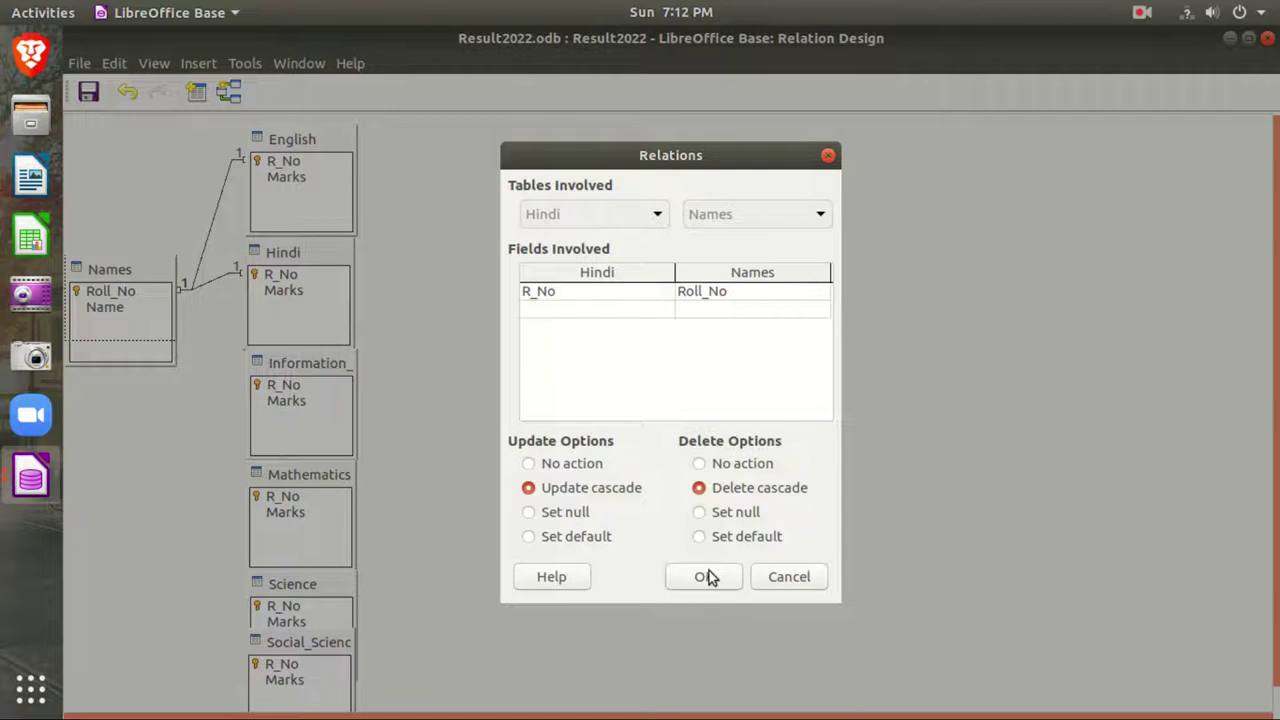
{"action": "left_click", "coordinate": [707, 577]}
Relate Roll_No in Names to R_No in Information_Technology, with Update cascade and Delete cascade.
{"action": "left_click_drag", "start_coordinate": [100, 303], "coordinate": [287, 383]}
{"action": "double_click", "coordinate": [226, 372]}
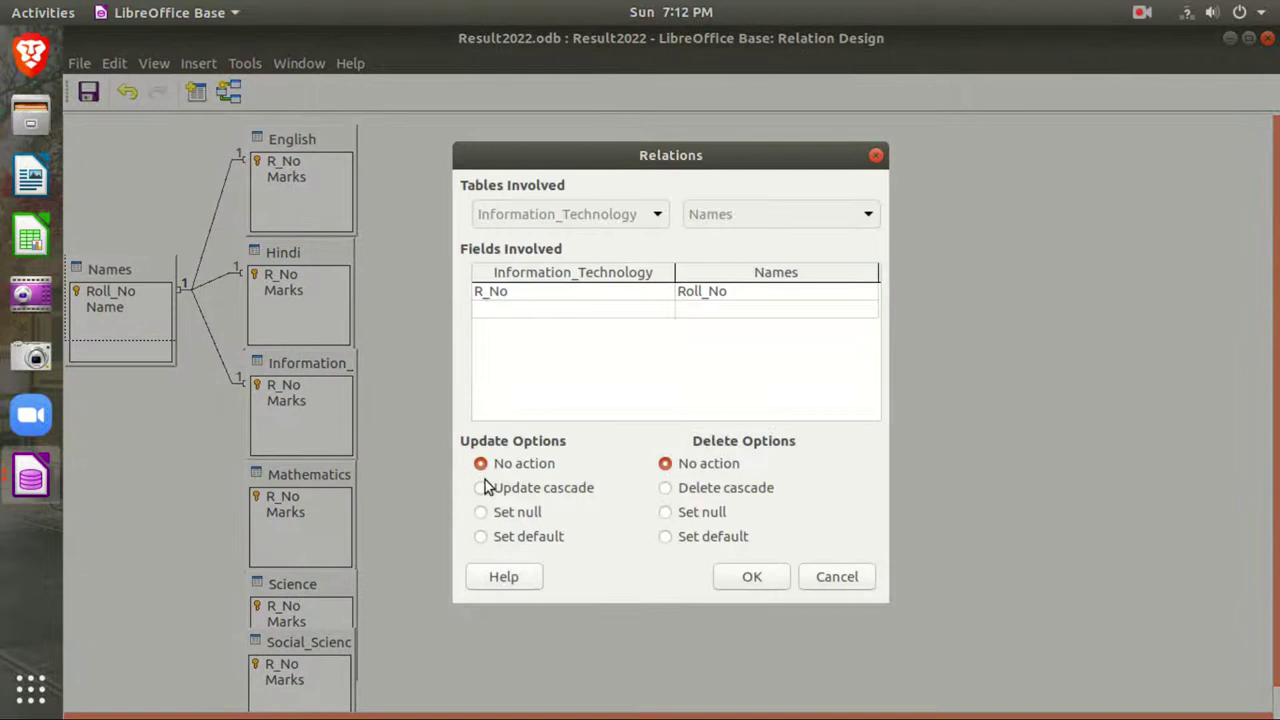
{"action": "left_click", "coordinate": [481, 487]}
{"action": "left_click", "coordinate": [690, 493]}
{"action": "left_click", "coordinate": [749, 577]}
Relate Roll_No in Names to R_No in Mathematics, with Update cascade and Delete cascade.
{"action": "left_click_drag", "start_coordinate": [150, 307], "coordinate": [280, 500]}
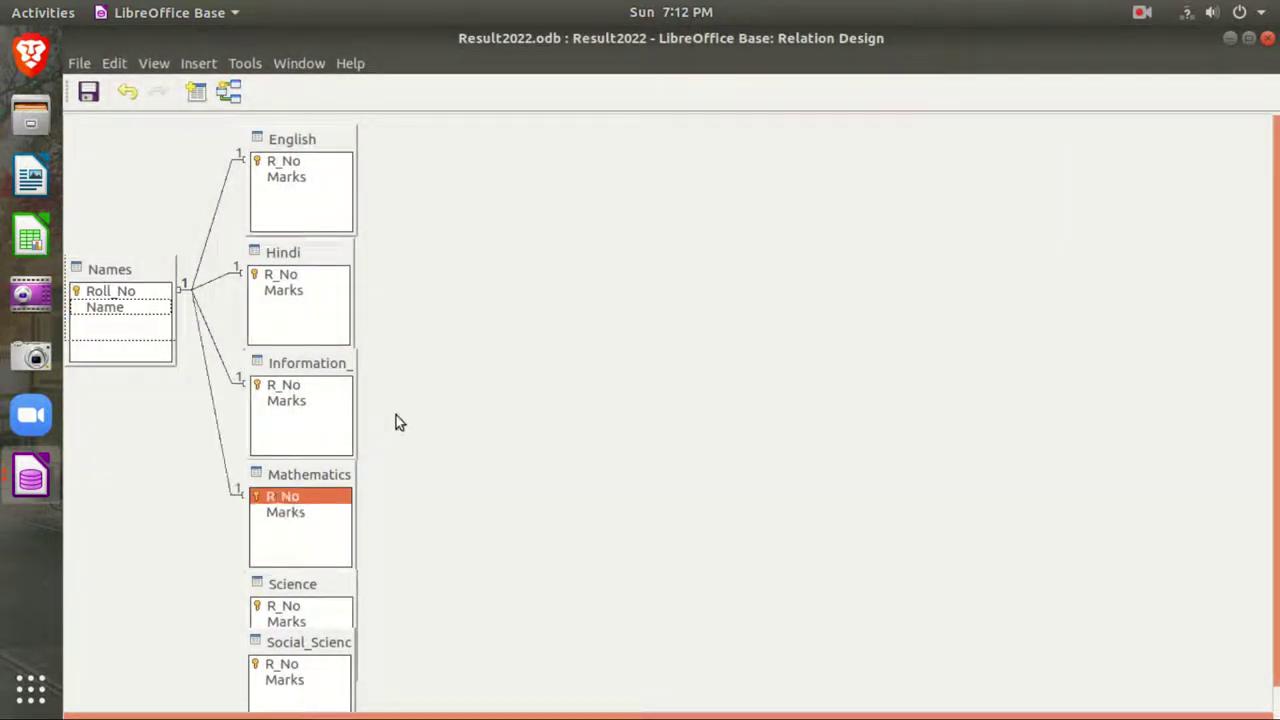
{"action": "left_click", "coordinate": [214, 430]}
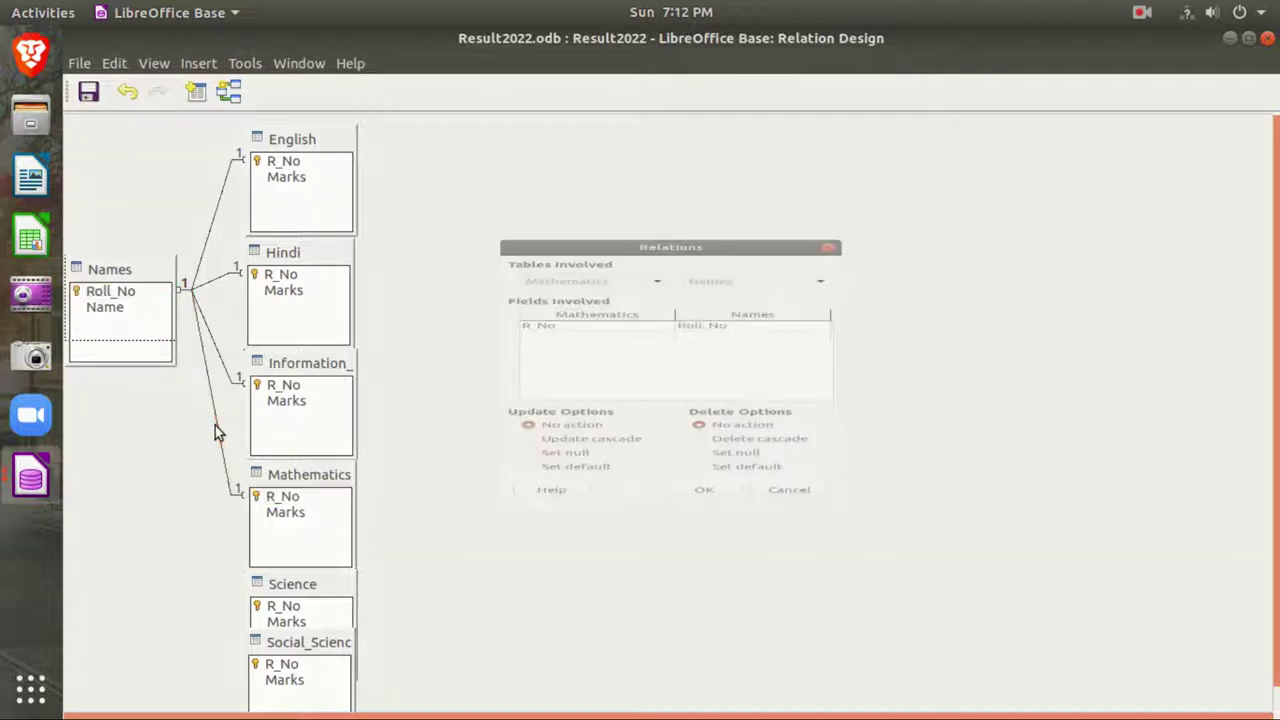
{"action": "double_click", "coordinate": [215, 426]}
{"action": "left_click", "coordinate": [556, 488]}
{"action": "left_click", "coordinate": [699, 488]}
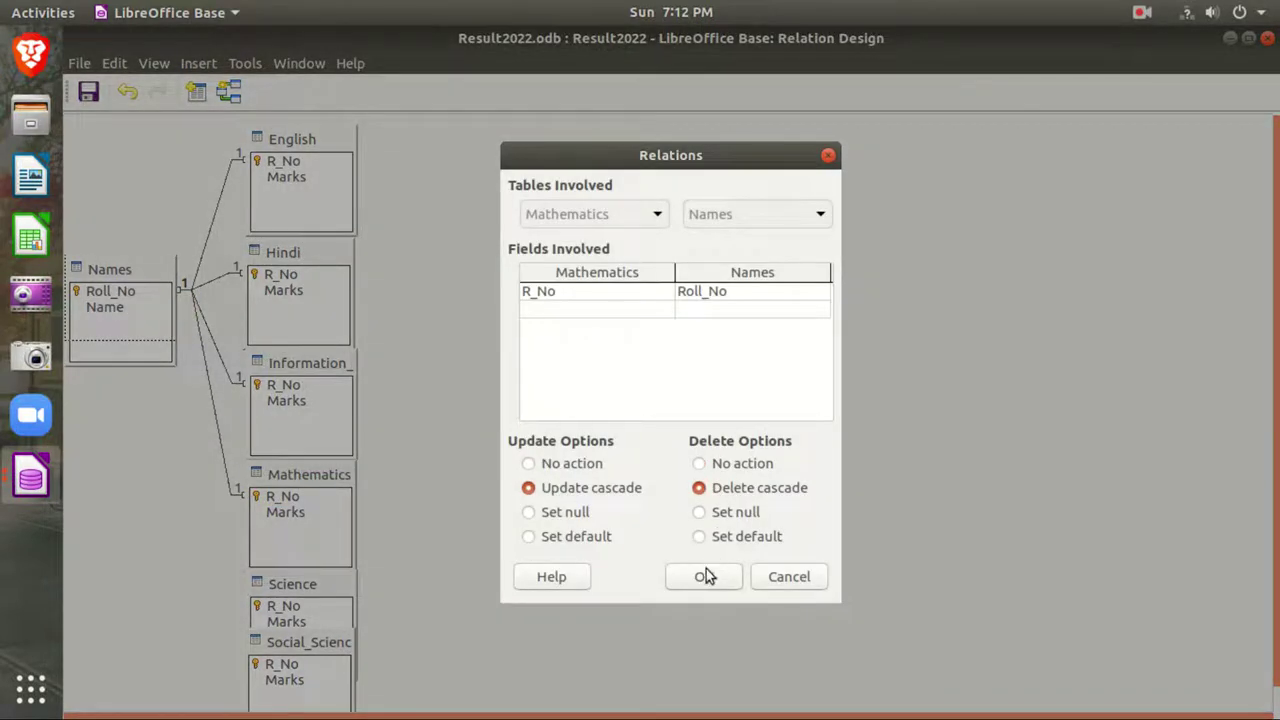
{"action": "left_click", "coordinate": [708, 570]}
Relate Roll_No in Names to R_No in Science, with Update cascade and Delete cascade.
{"action": "left_click_drag", "start_coordinate": [112, 297], "coordinate": [289, 609]}
{"action": "double_click", "coordinate": [220, 519]}
{"action": "left_click", "coordinate": [560, 489]}
{"action": "left_click", "coordinate": [710, 490]}
{"action": "left_click", "coordinate": [704, 576]}
Relate Roll_No in Names to R_No in Social_Science with Update cascade and Delete cascade, and close the relation design with its changes saved.
{"action": "left_click_drag", "start_coordinate": [110, 291], "coordinate": [286, 664]}
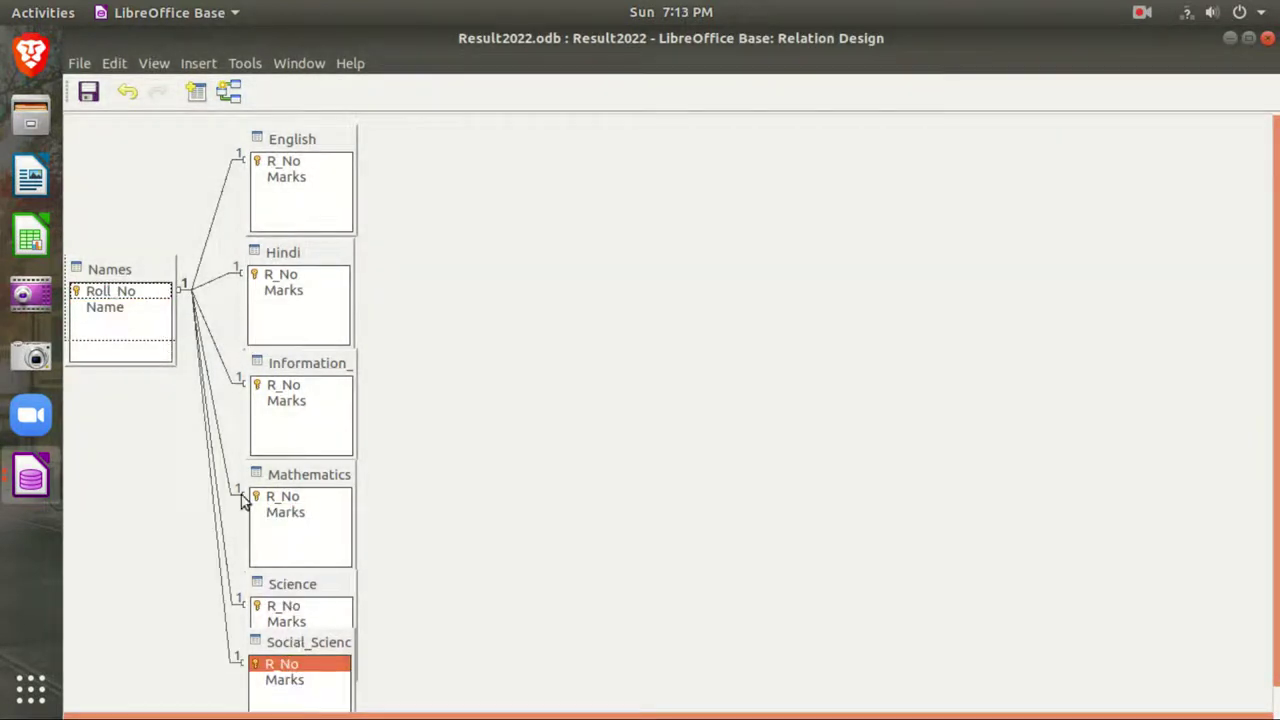
{"action": "double_click", "coordinate": [225, 598]}
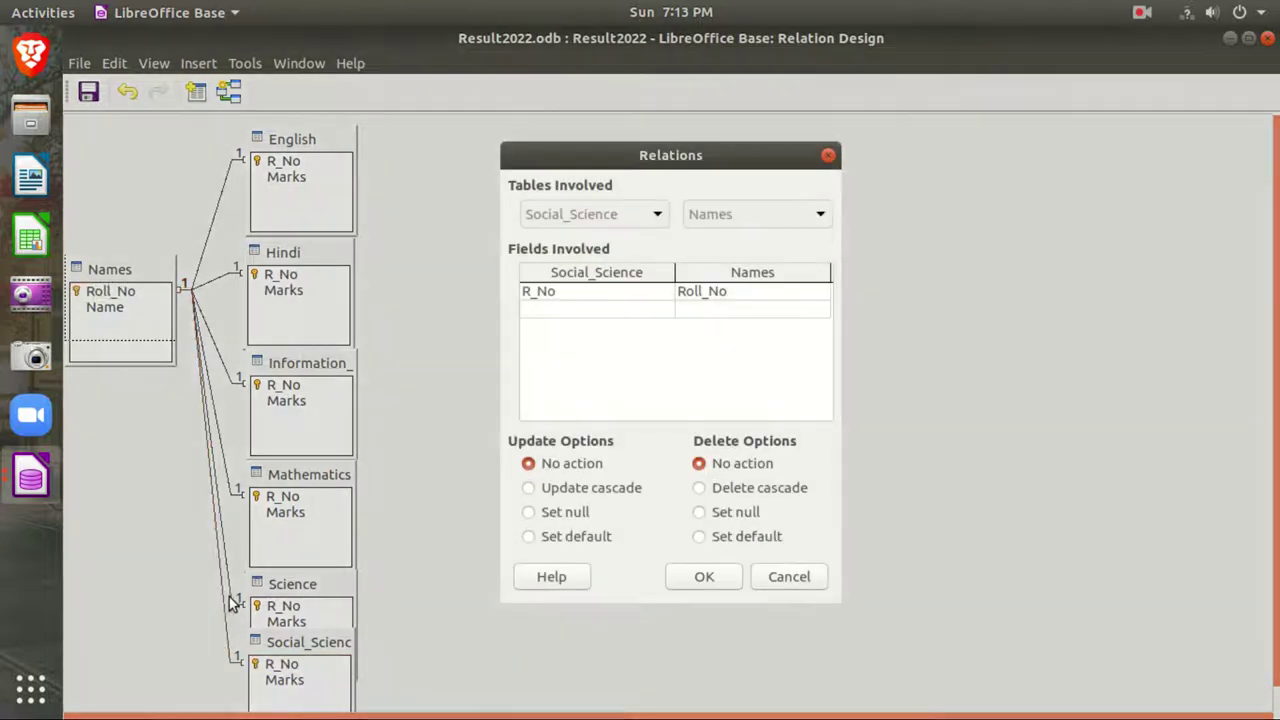
{"action": "left_click", "coordinate": [745, 488]}
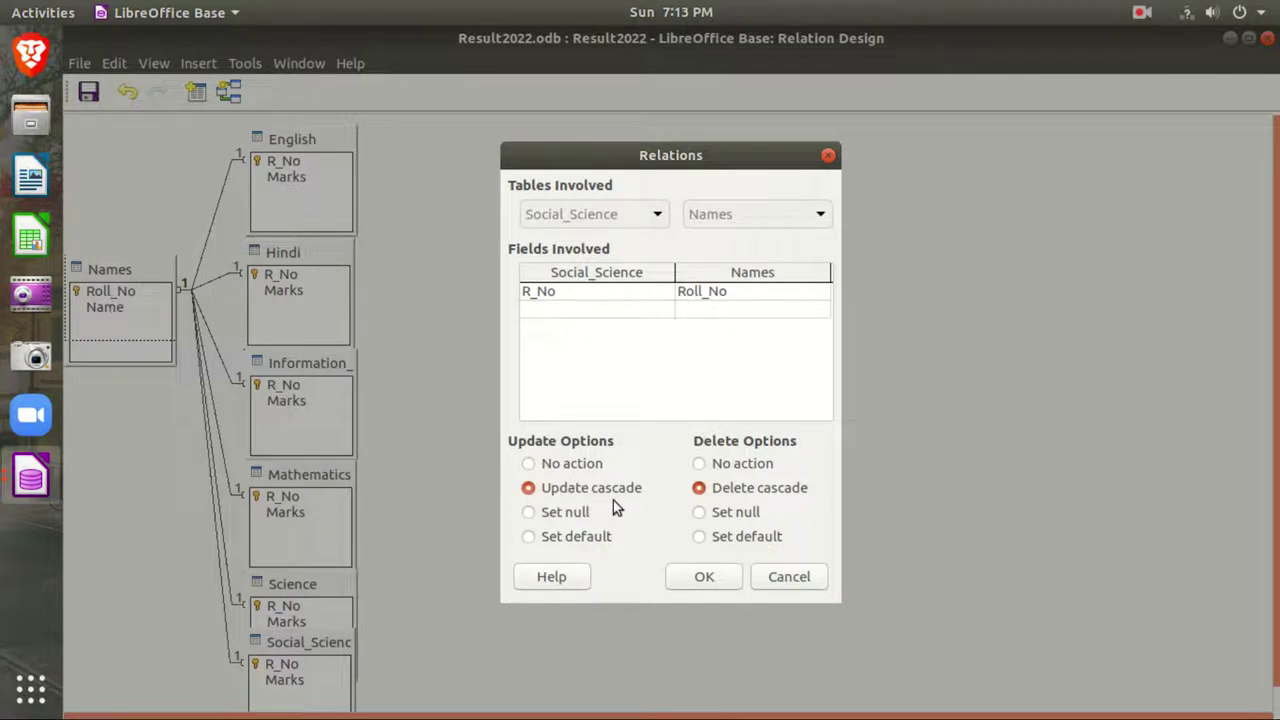
{"action": "left_click", "coordinate": [709, 575]}
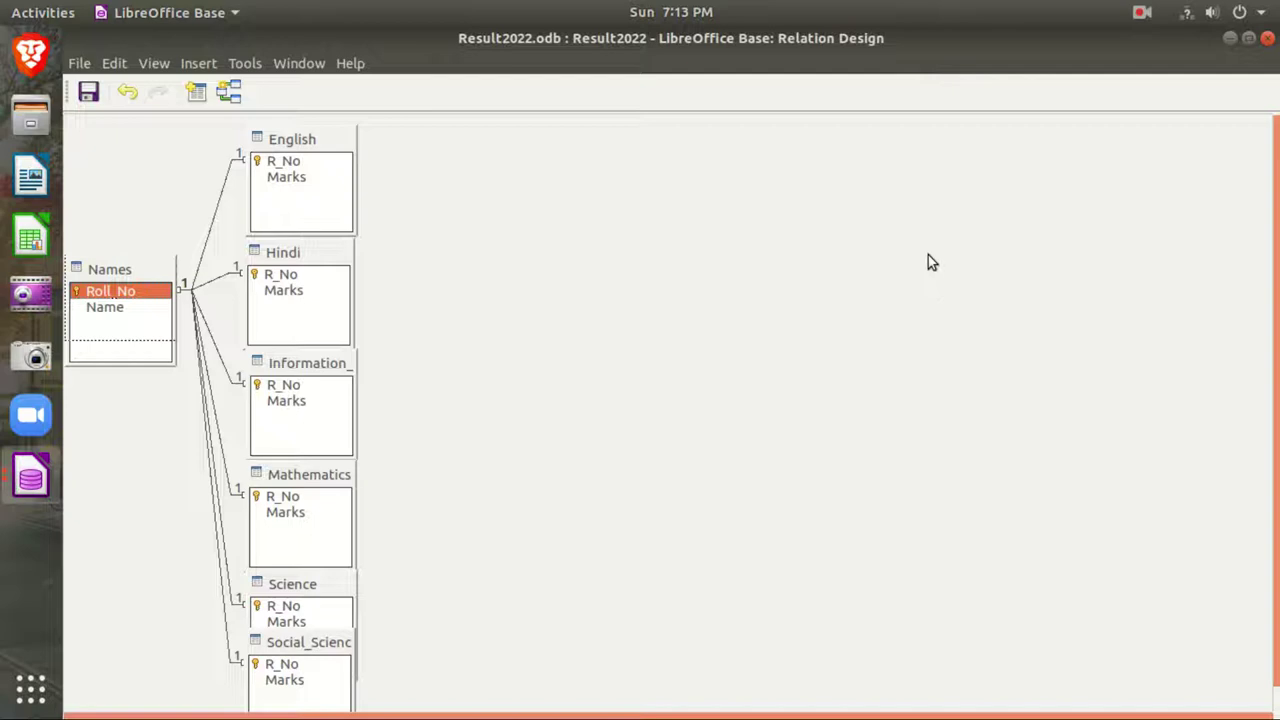
{"action": "left_click", "coordinate": [1267, 38]}
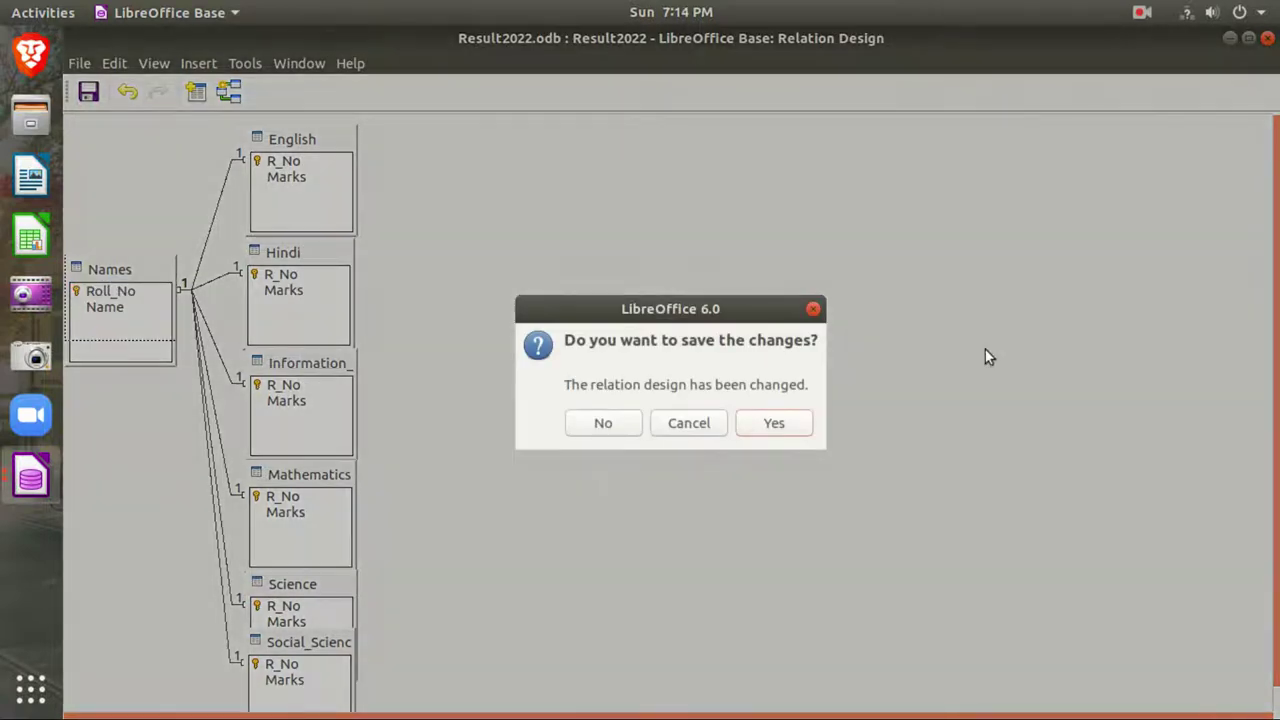
{"action": "left_click", "coordinate": [757, 428]}
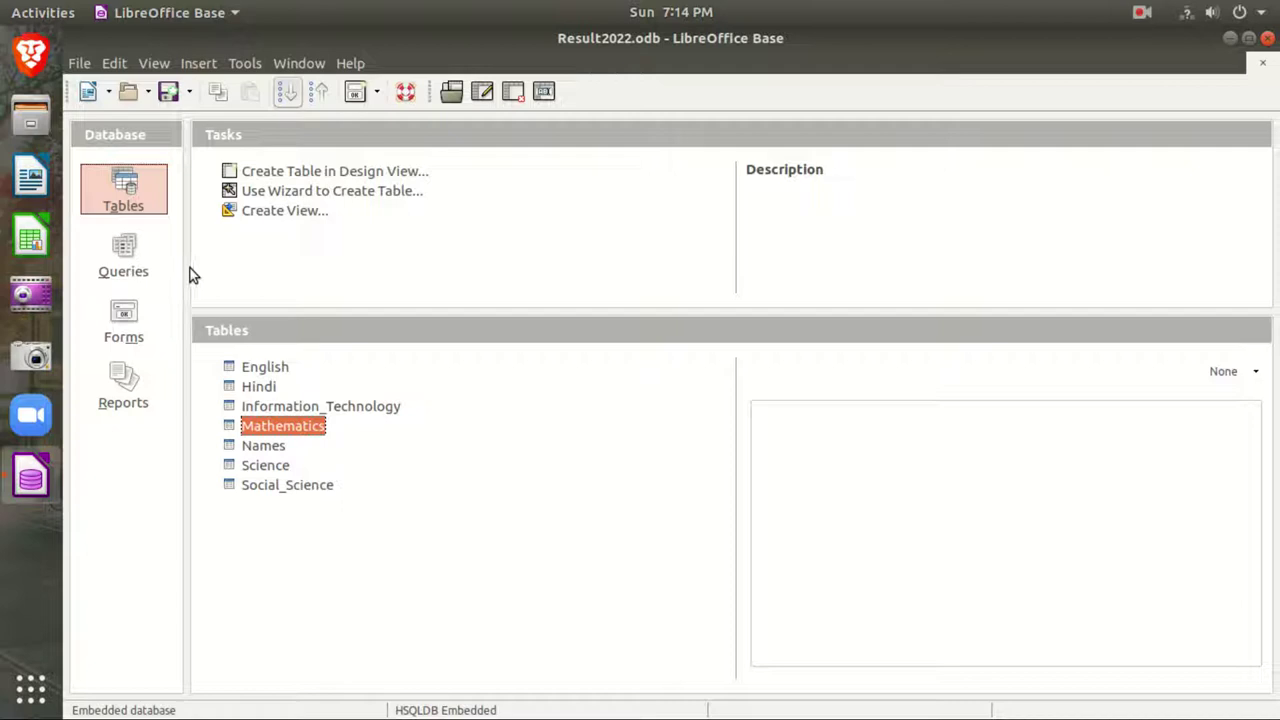
Create a query in Design View with the tables Names, English, Hindi, Information_Technology, Mathematics, Science and Social_Science, in that order.
{"action": "left_click", "coordinate": [128, 270]}
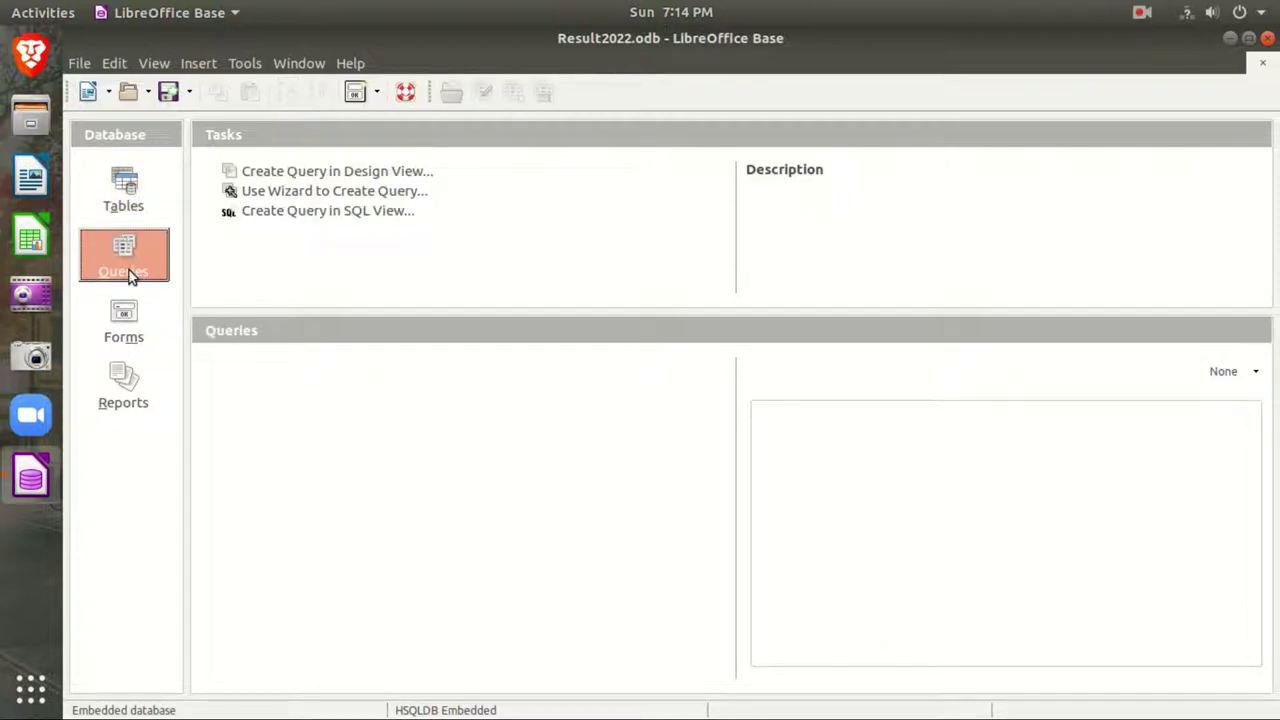
{"action": "left_click", "coordinate": [335, 176]}
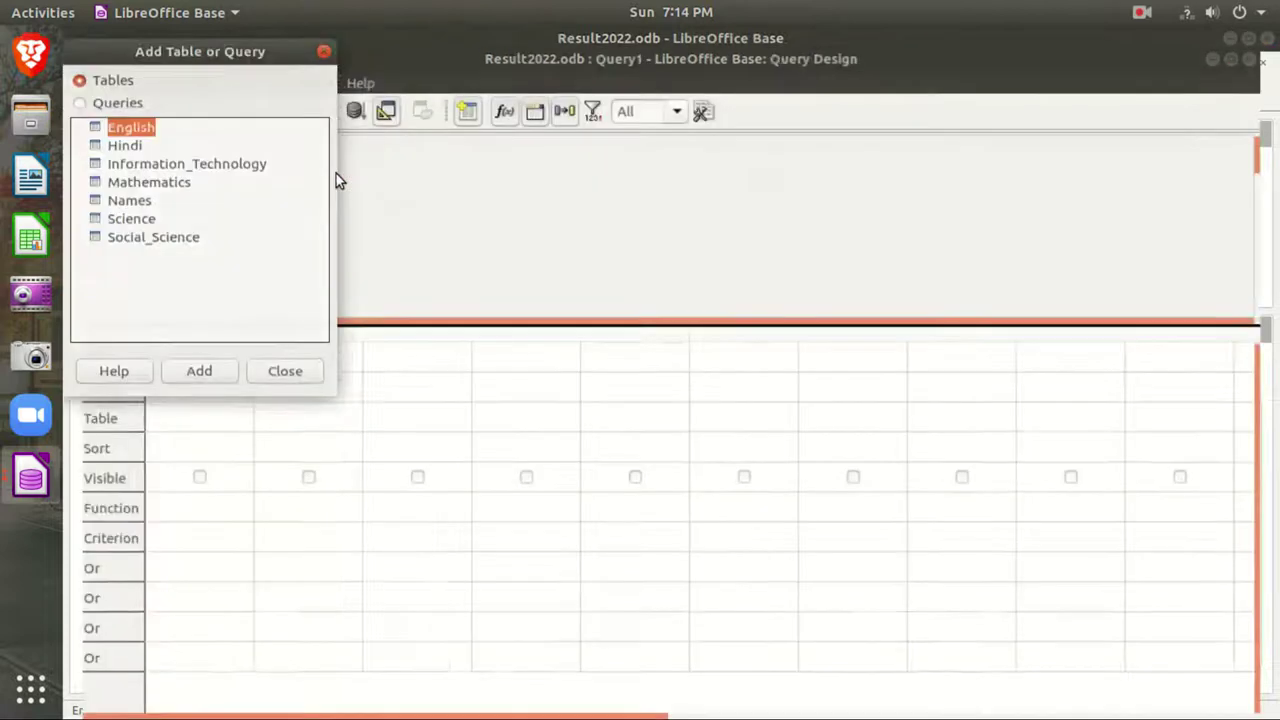
{"action": "left_click", "coordinate": [143, 205]}
{"action": "left_click", "coordinate": [128, 121]}
{"action": "double_click", "coordinate": [132, 140]}
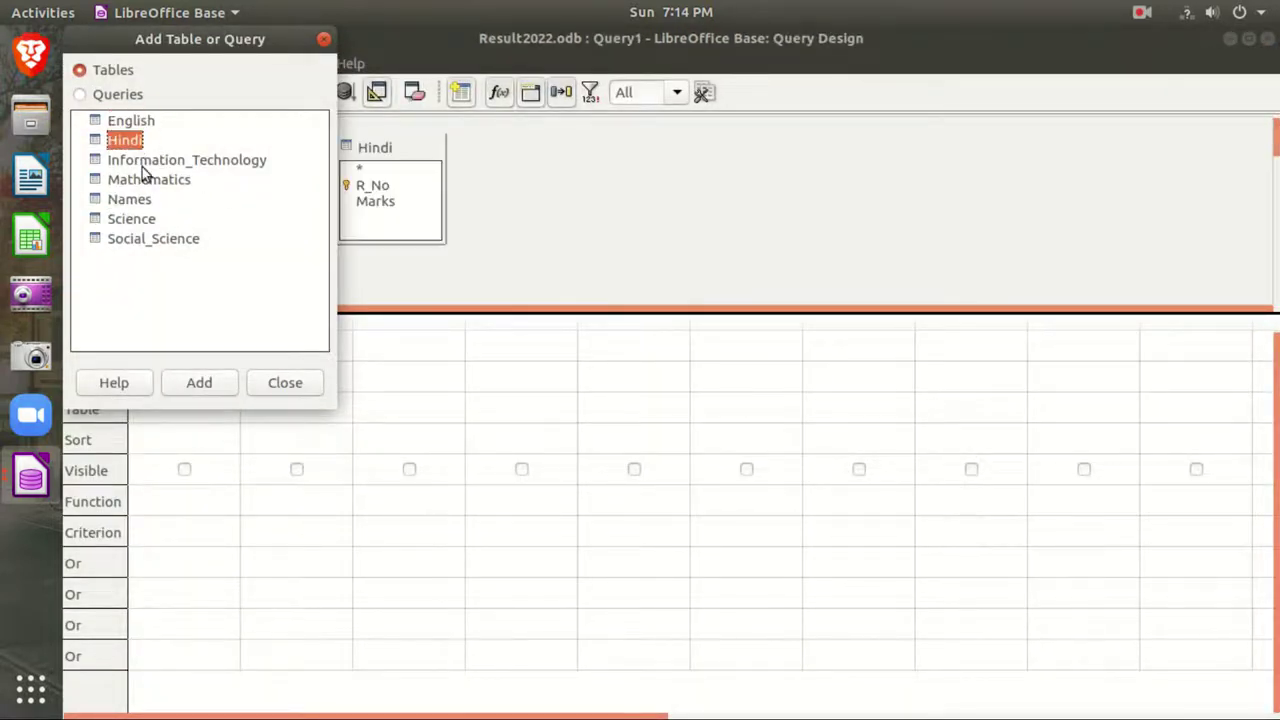
{"action": "double_click", "coordinate": [142, 164]}
{"action": "double_click", "coordinate": [143, 180]}
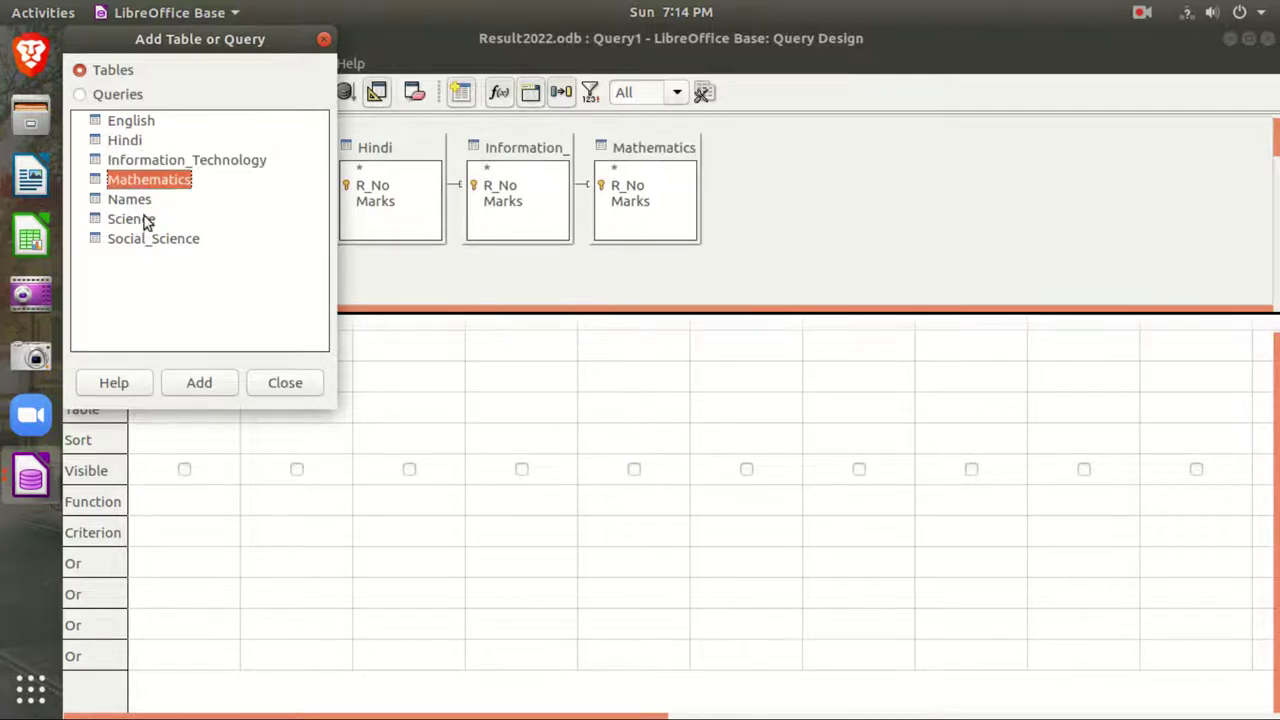
{"action": "double_click", "coordinate": [142, 220]}
{"action": "left_click", "coordinate": [146, 238]}
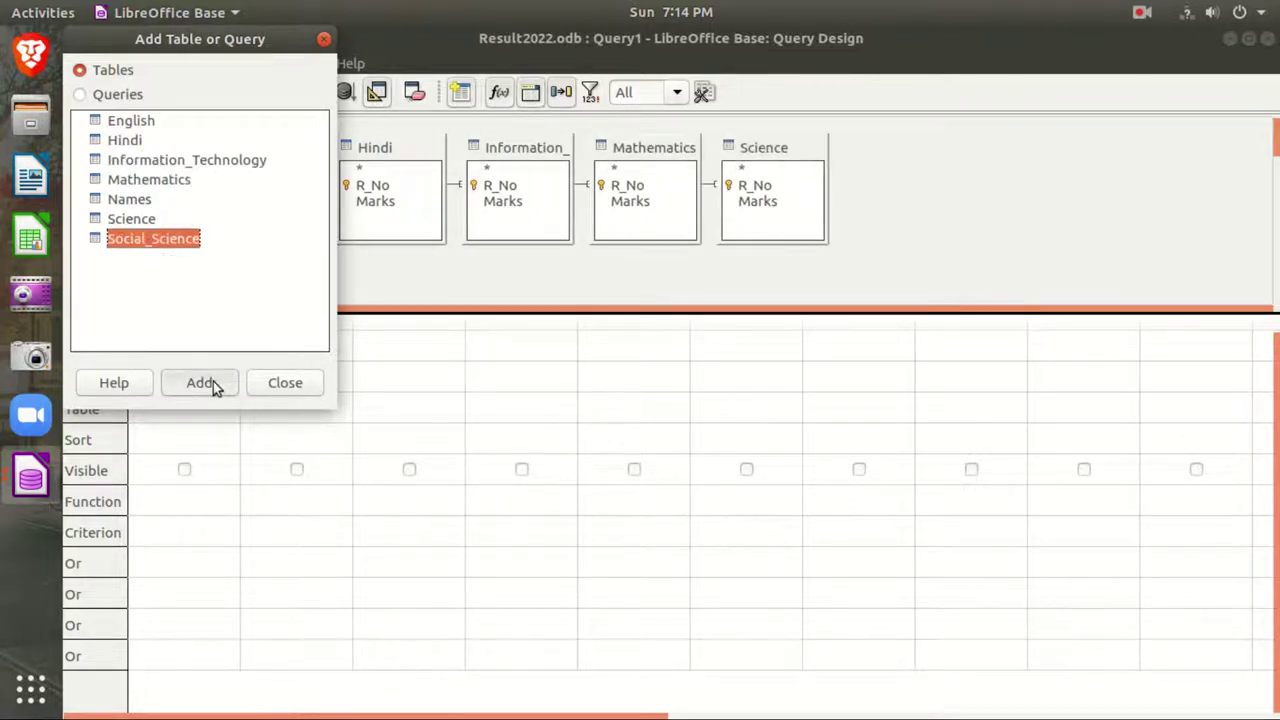
{"action": "left_click", "coordinate": [213, 381]}
{"action": "left_click", "coordinate": [308, 385]}
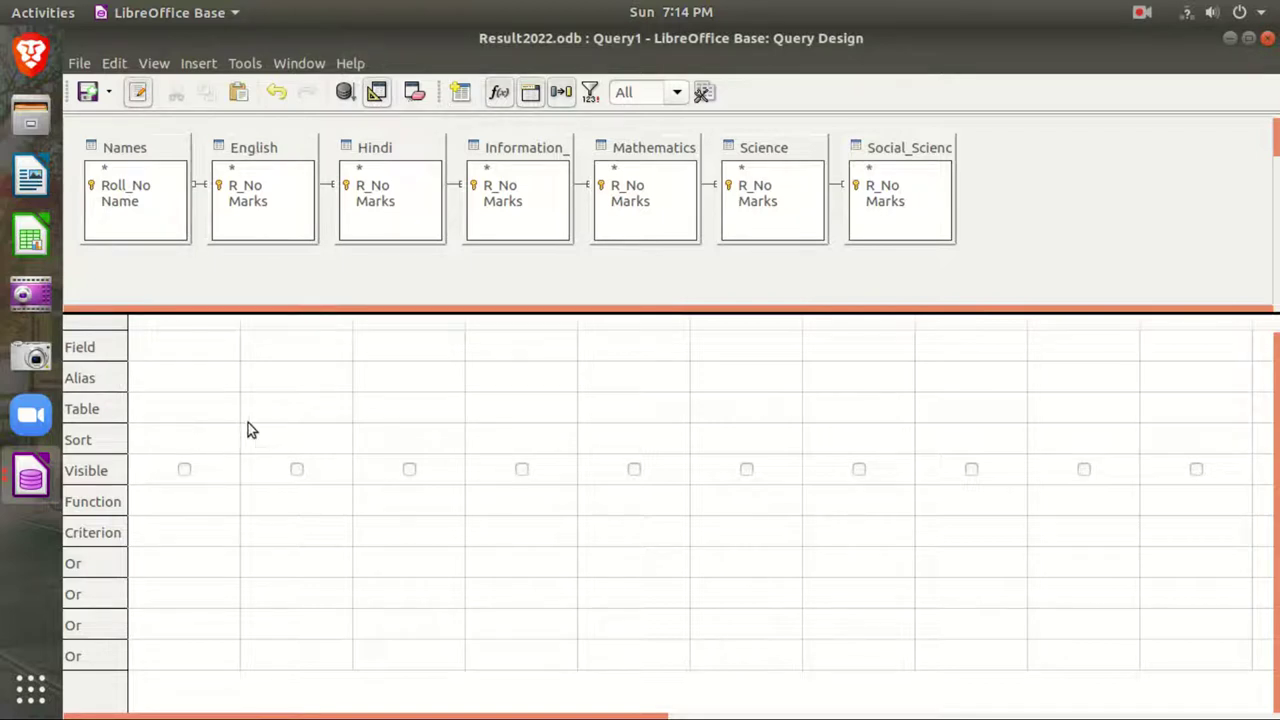
Set the first query column to the Roll_No field of the Names table.
{"action": "left_click", "coordinate": [180, 411]}
{"action": "left_click", "coordinate": [196, 408]}
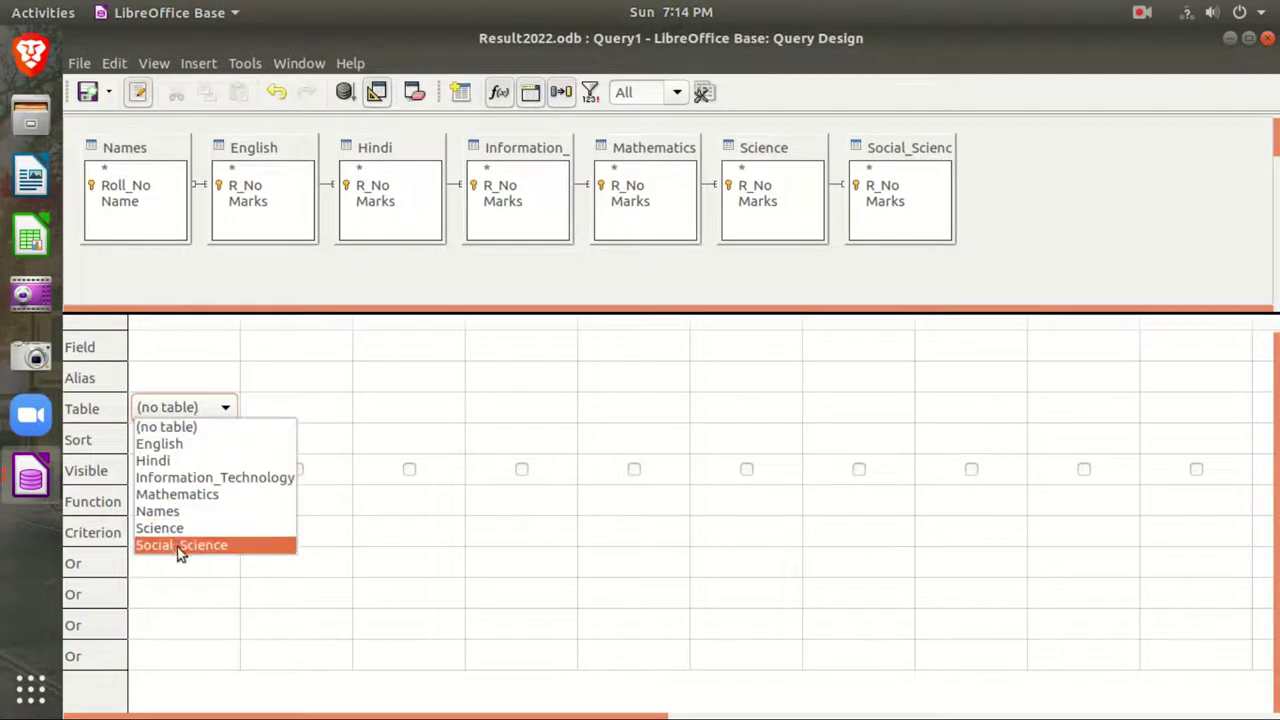
{"action": "left_click", "coordinate": [180, 512]}
{"action": "left_click", "coordinate": [215, 358]}
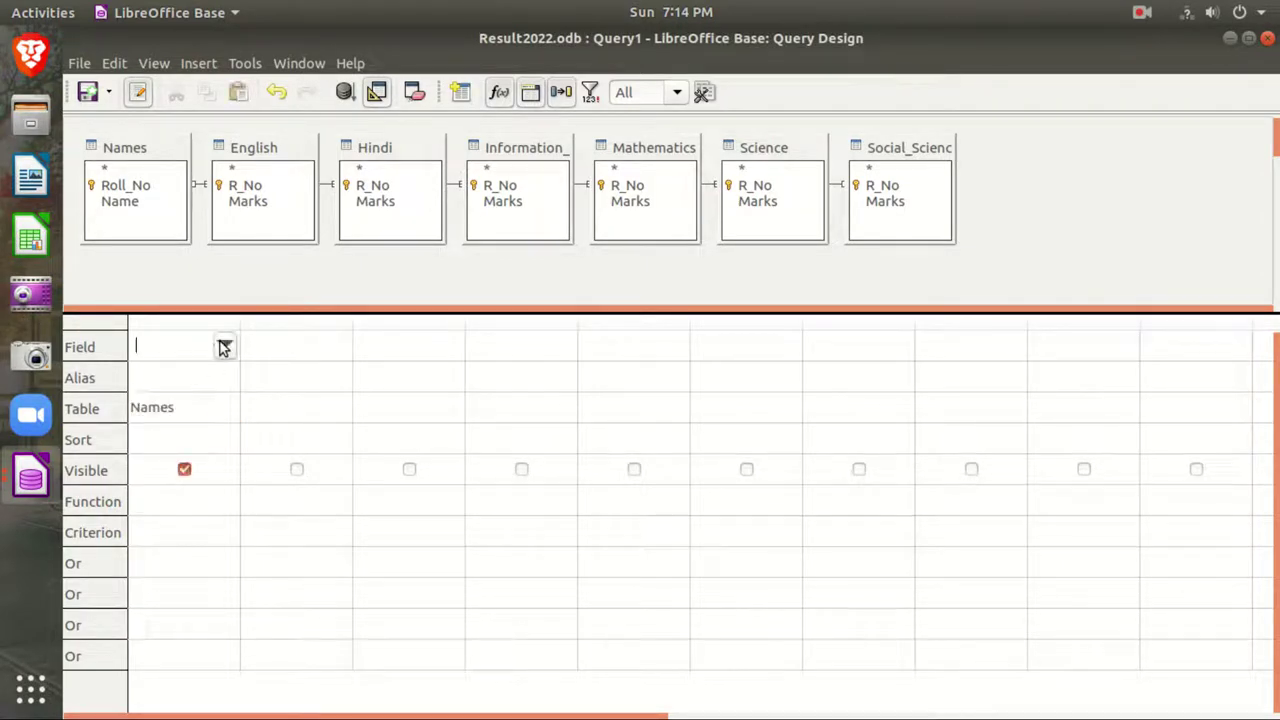
{"action": "left_click", "coordinate": [224, 345]}
{"action": "left_click", "coordinate": [189, 384]}
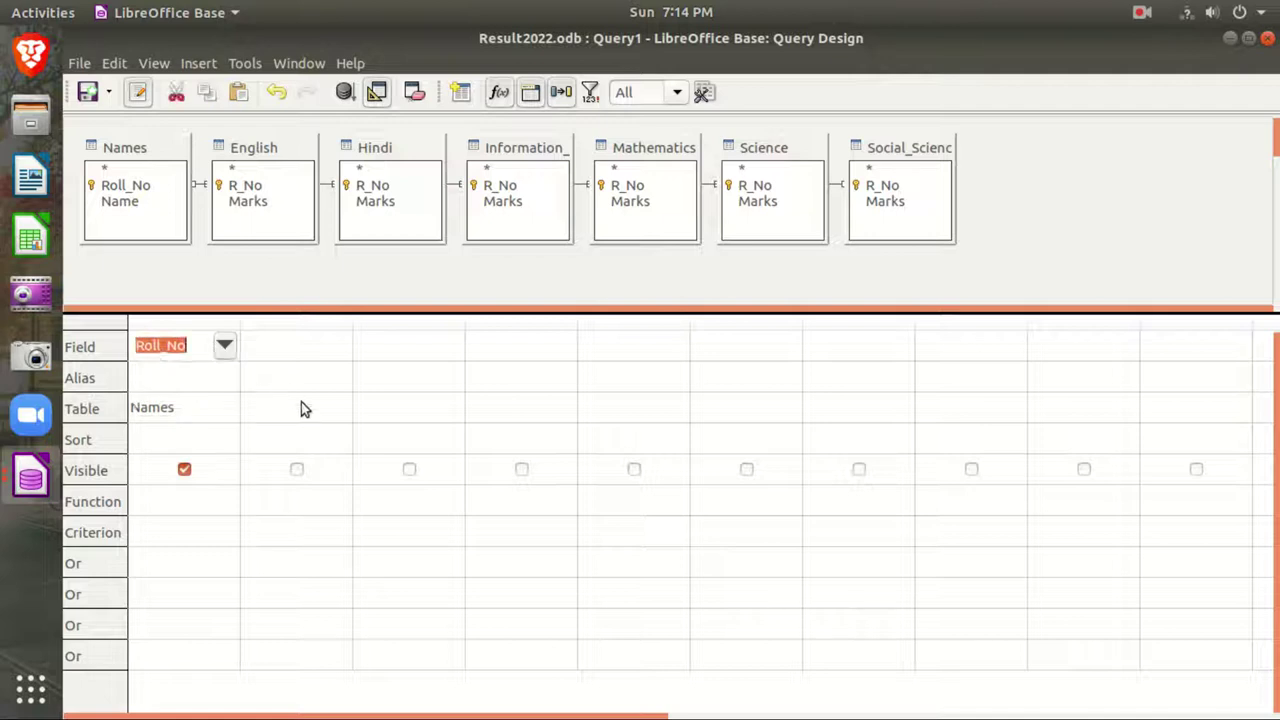
Set the second query column to the Name field of the Names table.
{"action": "left_click", "coordinate": [301, 406]}
{"action": "left_click", "coordinate": [303, 409]}
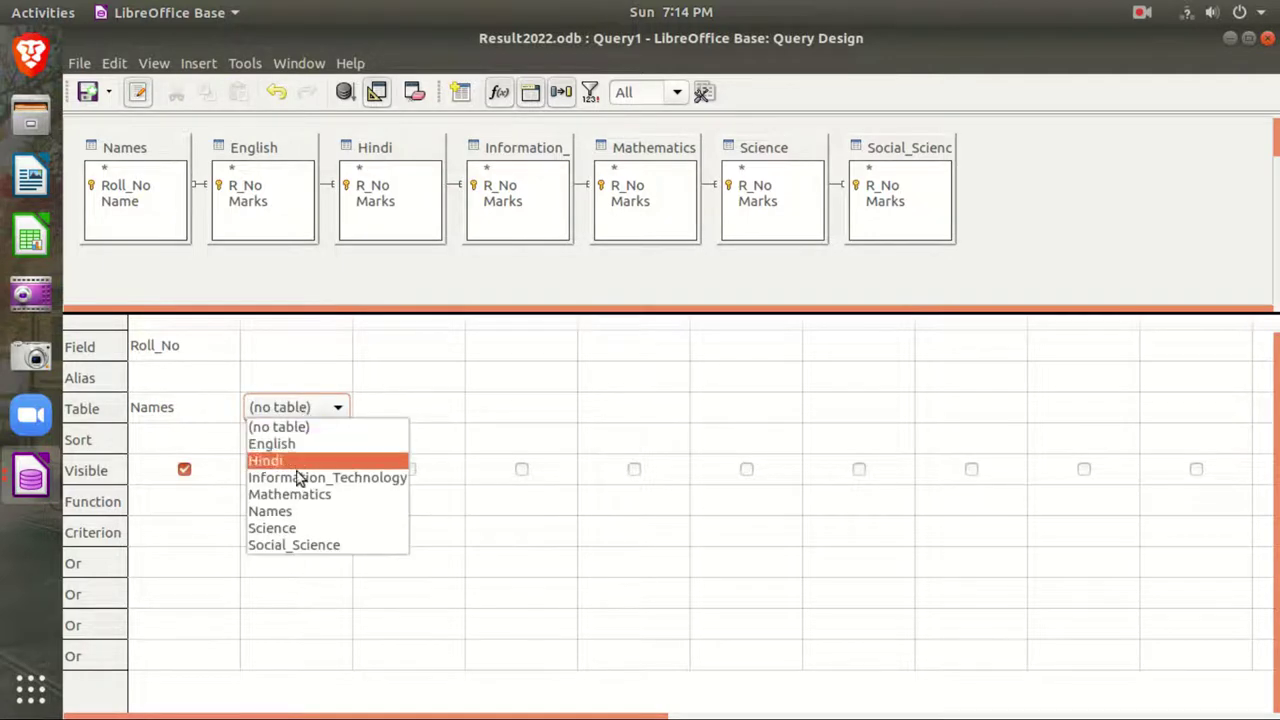
{"action": "left_click", "coordinate": [288, 512]}
{"action": "left_click", "coordinate": [302, 342]}
{"action": "left_click", "coordinate": [325, 350]}
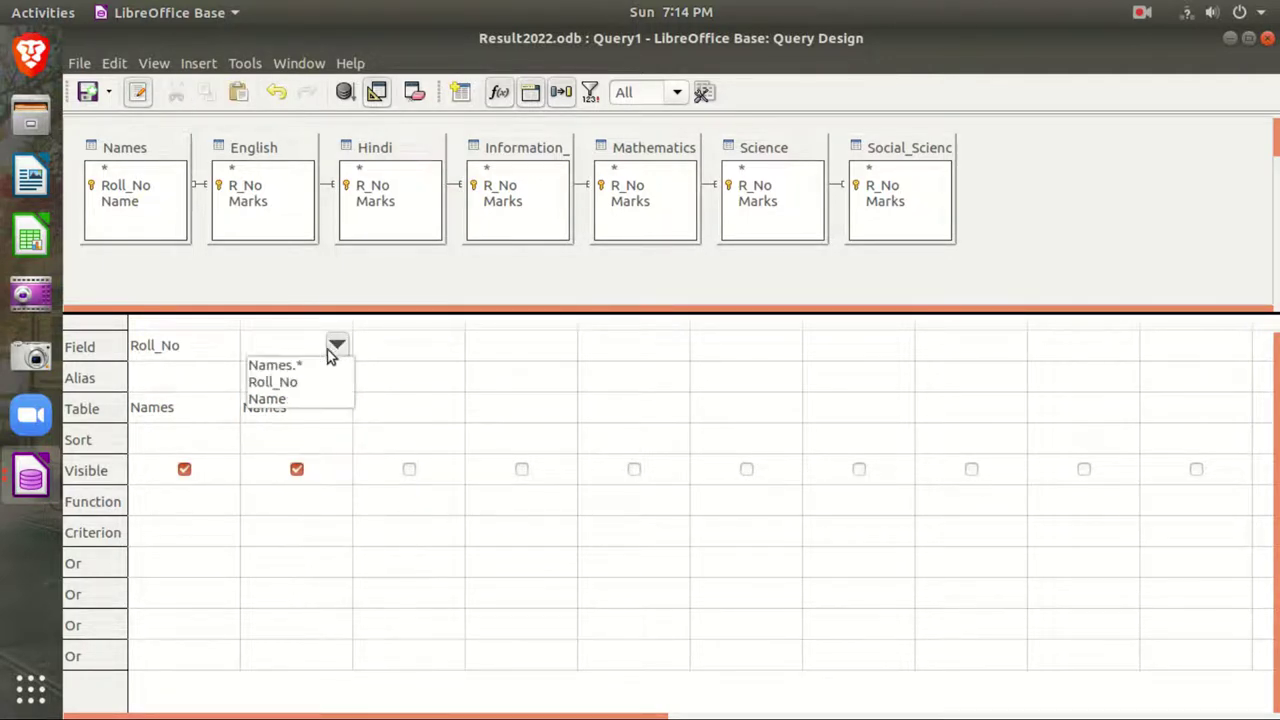
{"action": "left_click", "coordinate": [288, 397]}
Set the third query column to the Marks field of the English table.
{"action": "left_click", "coordinate": [438, 408]}
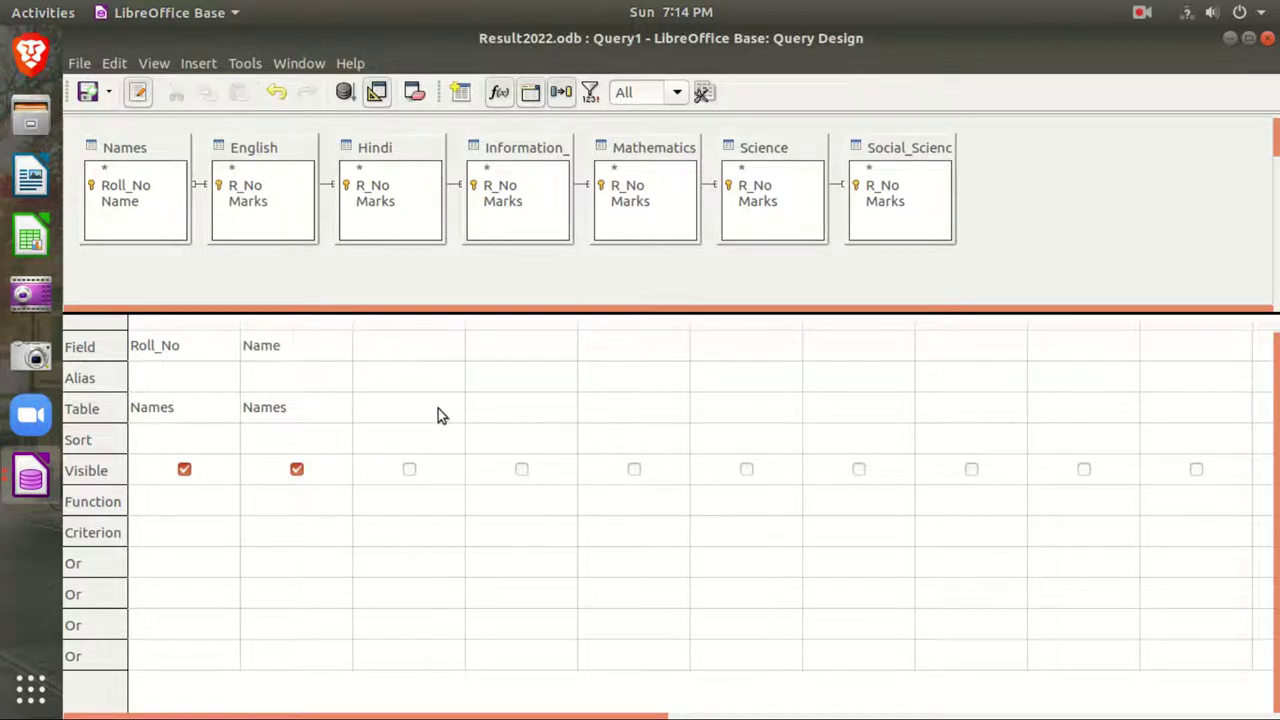
{"action": "left_click", "coordinate": [438, 409]}
{"action": "left_click", "coordinate": [422, 450]}
{"action": "left_click", "coordinate": [405, 329]}
{"action": "left_click", "coordinate": [429, 346]}
{"action": "left_click", "coordinate": [449, 346]}
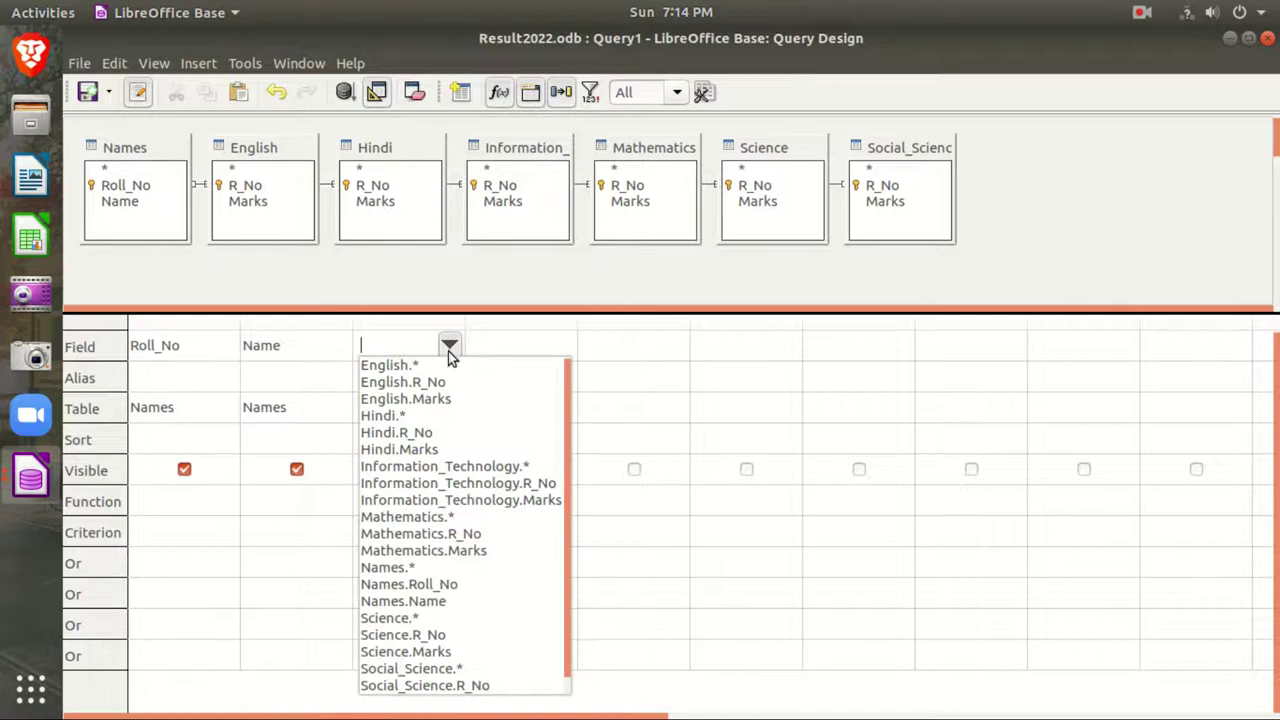
{"action": "left_click", "coordinate": [443, 398]}
{"action": "left_click", "coordinate": [418, 410]}
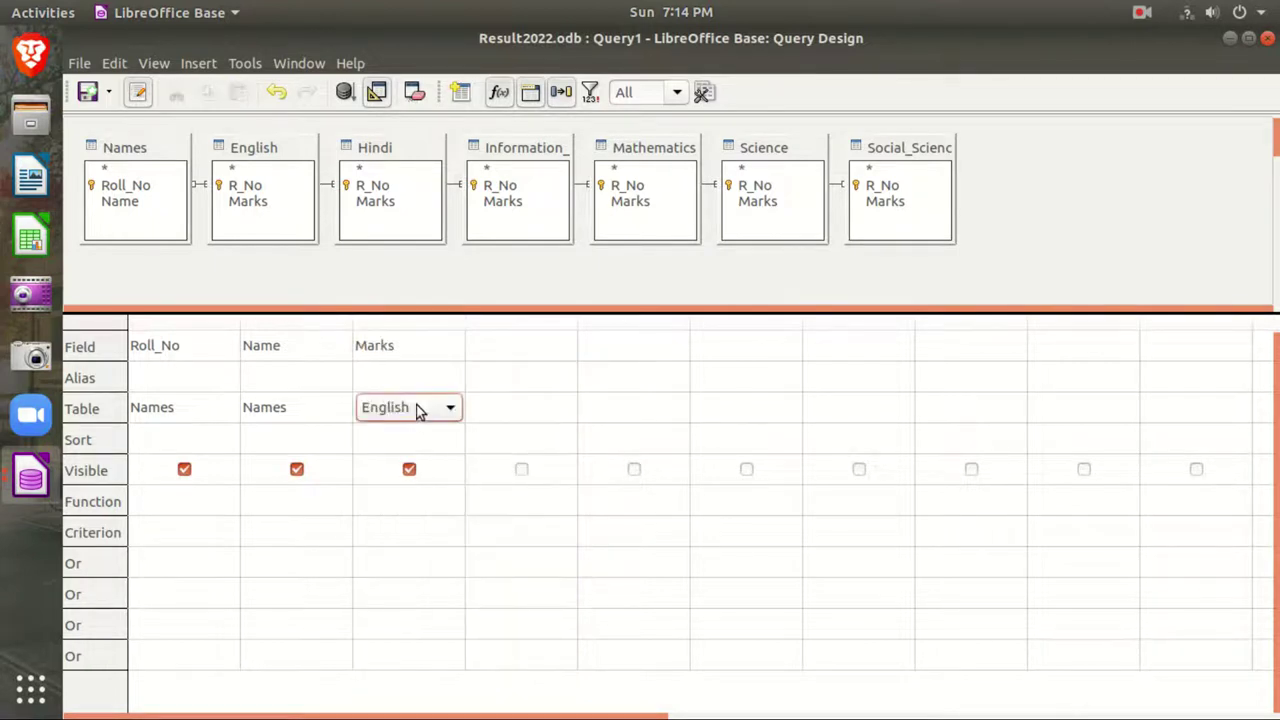
Set the fourth query column to the Marks field of the Hindi table.
{"action": "left_click", "coordinate": [534, 408]}
{"action": "left_click", "coordinate": [535, 408]}
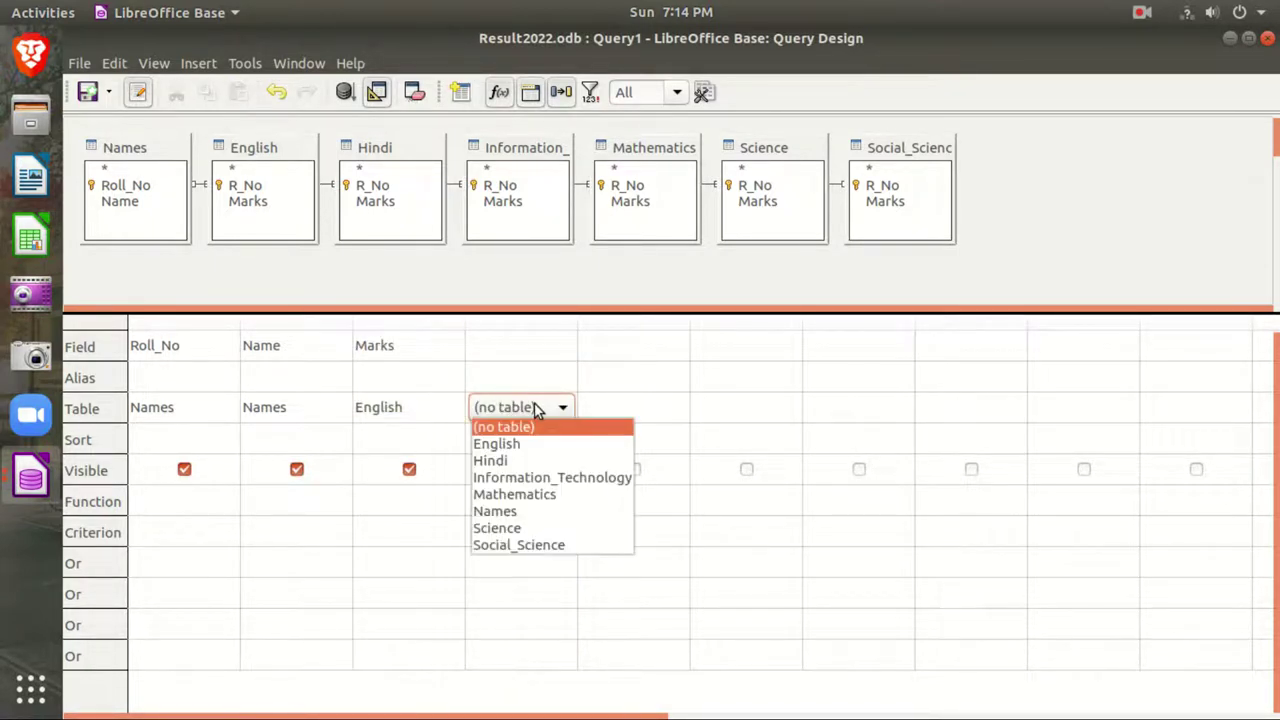
{"action": "left_click", "coordinate": [517, 460]}
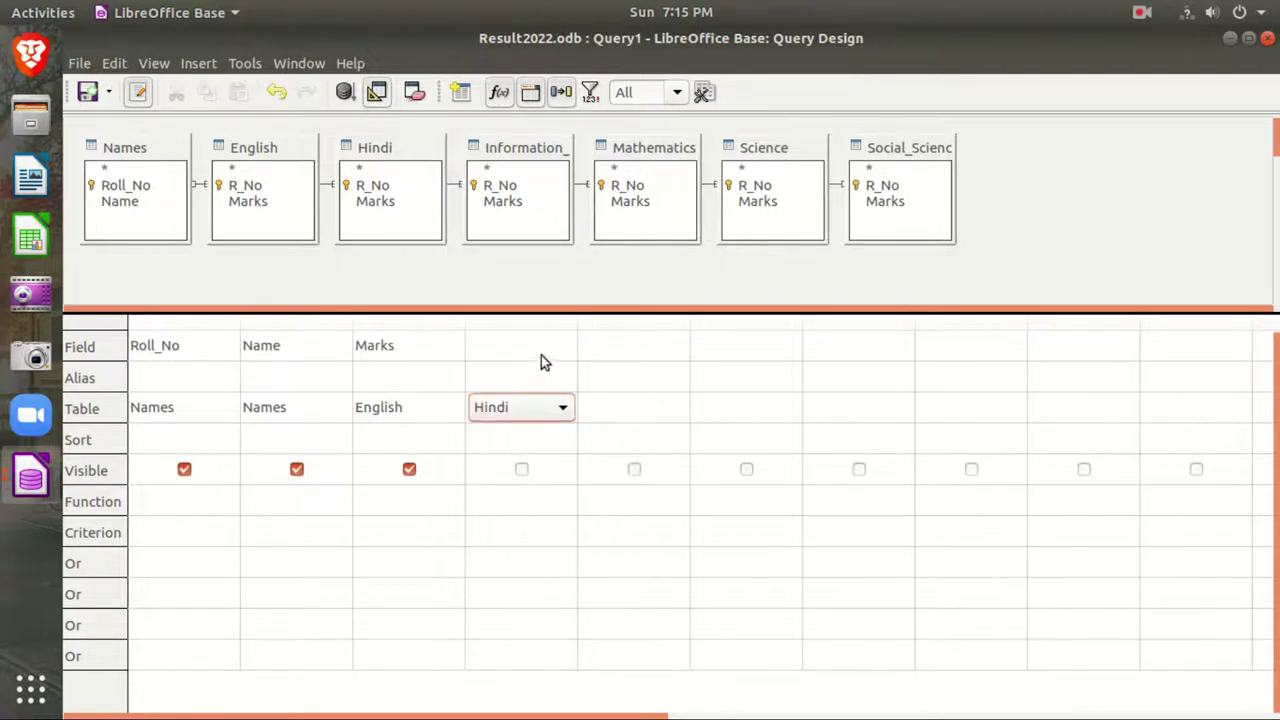
{"action": "left_click", "coordinate": [541, 357]}
{"action": "left_click", "coordinate": [562, 344]}
{"action": "left_click", "coordinate": [511, 399]}
Set the fifth query column to the Marks field of the Mathematics table.
{"action": "left_click", "coordinate": [666, 354]}
{"action": "left_click", "coordinate": [673, 346]}
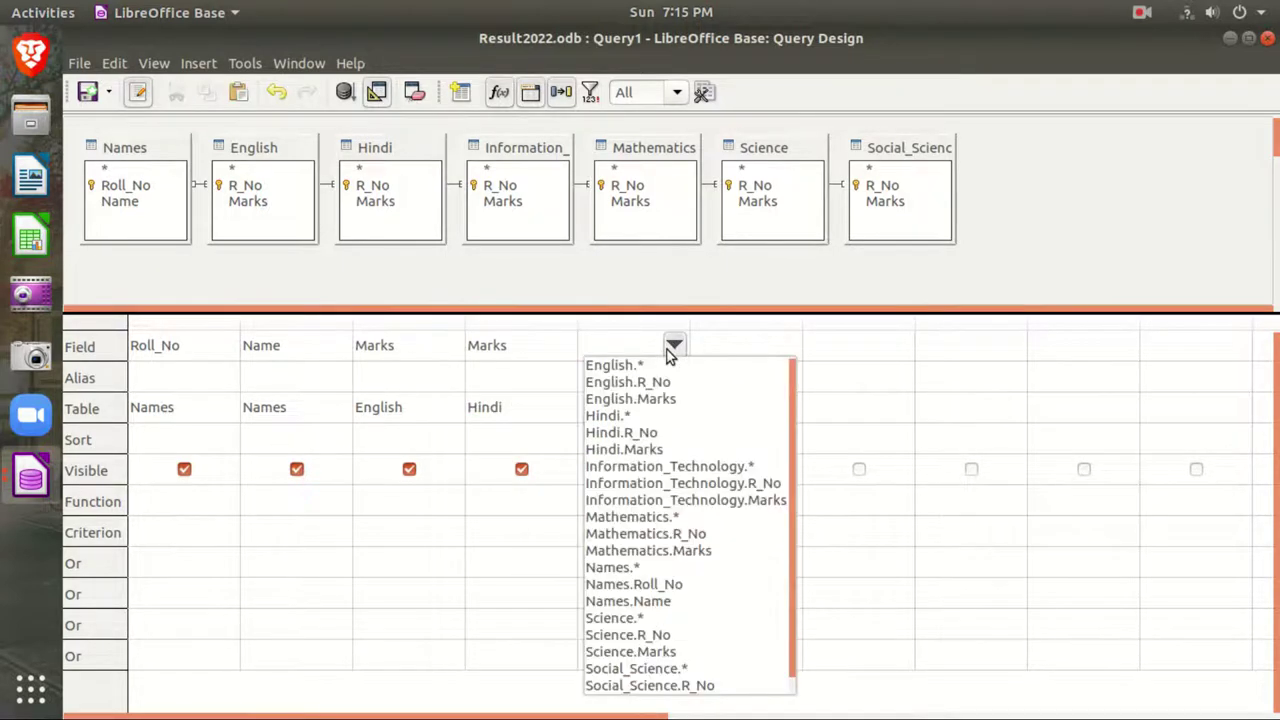
{"action": "left_click", "coordinate": [672, 549]}
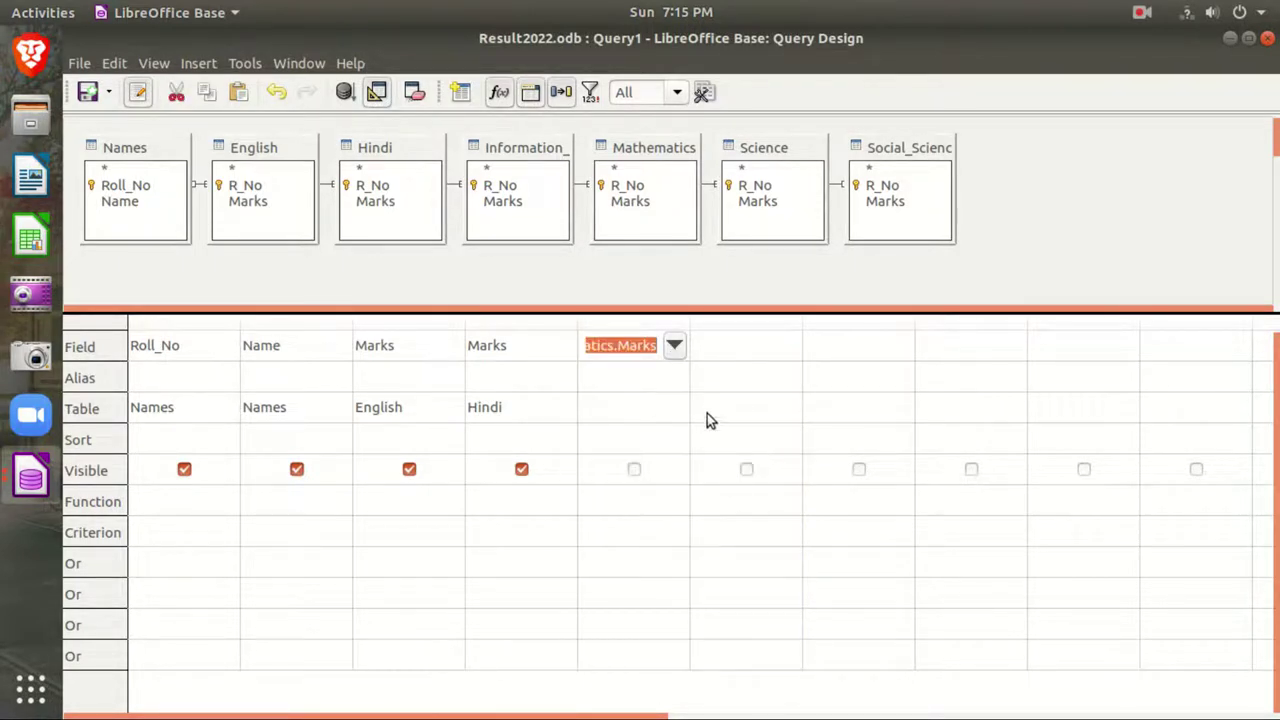
{"action": "left_click", "coordinate": [766, 346]}
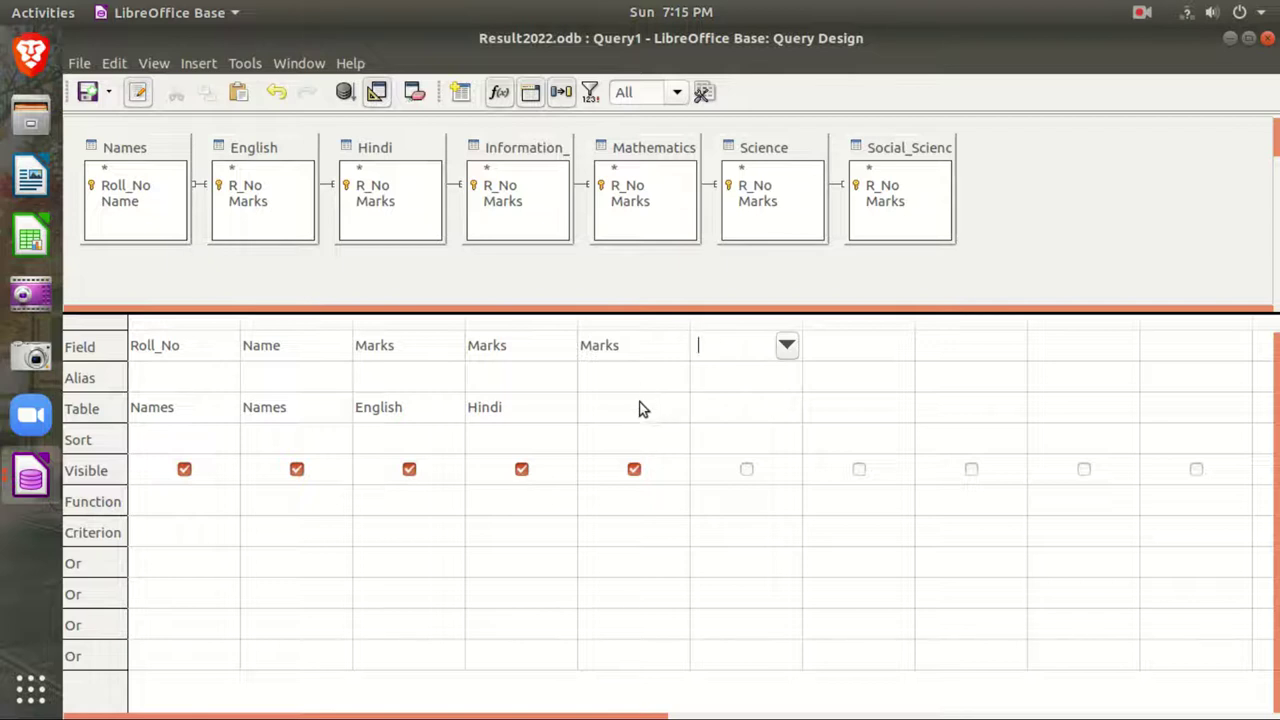
Set the sixth query column to the Marks field of the Science table.
{"action": "left_click", "coordinate": [646, 407]}
{"action": "left_click", "coordinate": [767, 342]}
{"action": "left_click", "coordinate": [786, 344]}
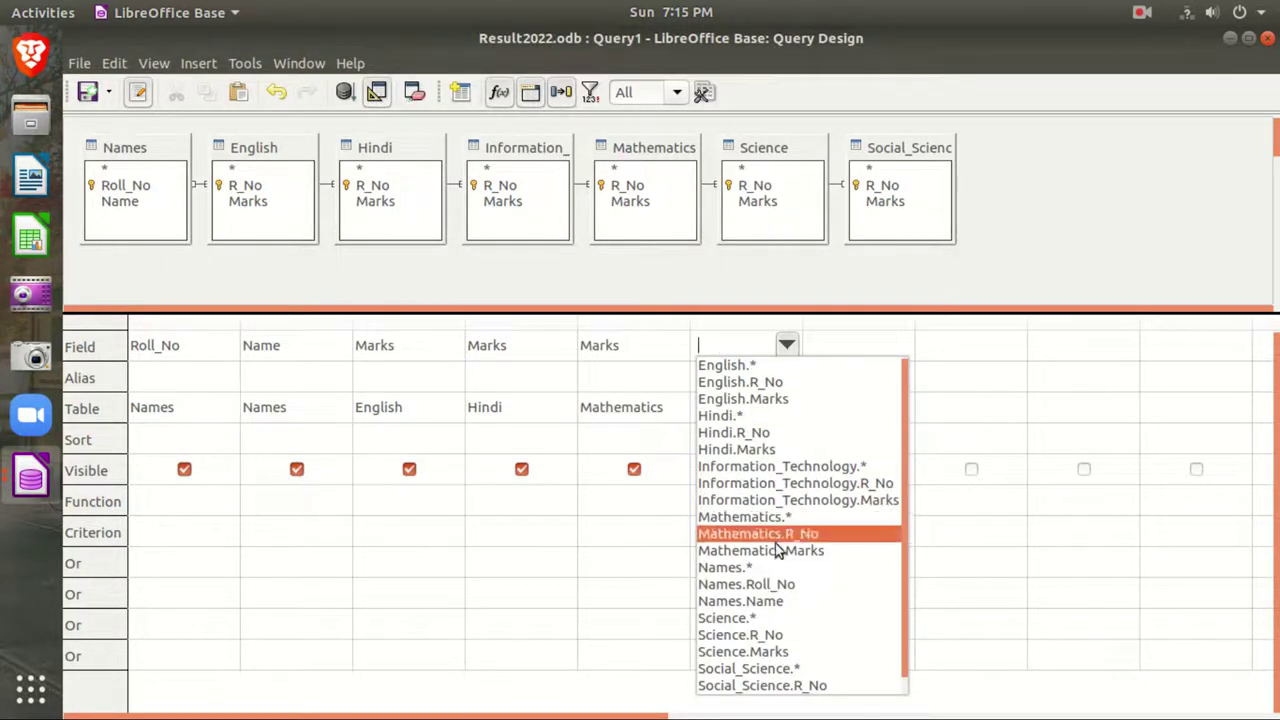
{"action": "left_click", "coordinate": [766, 651]}
{"action": "left_click", "coordinate": [755, 406]}
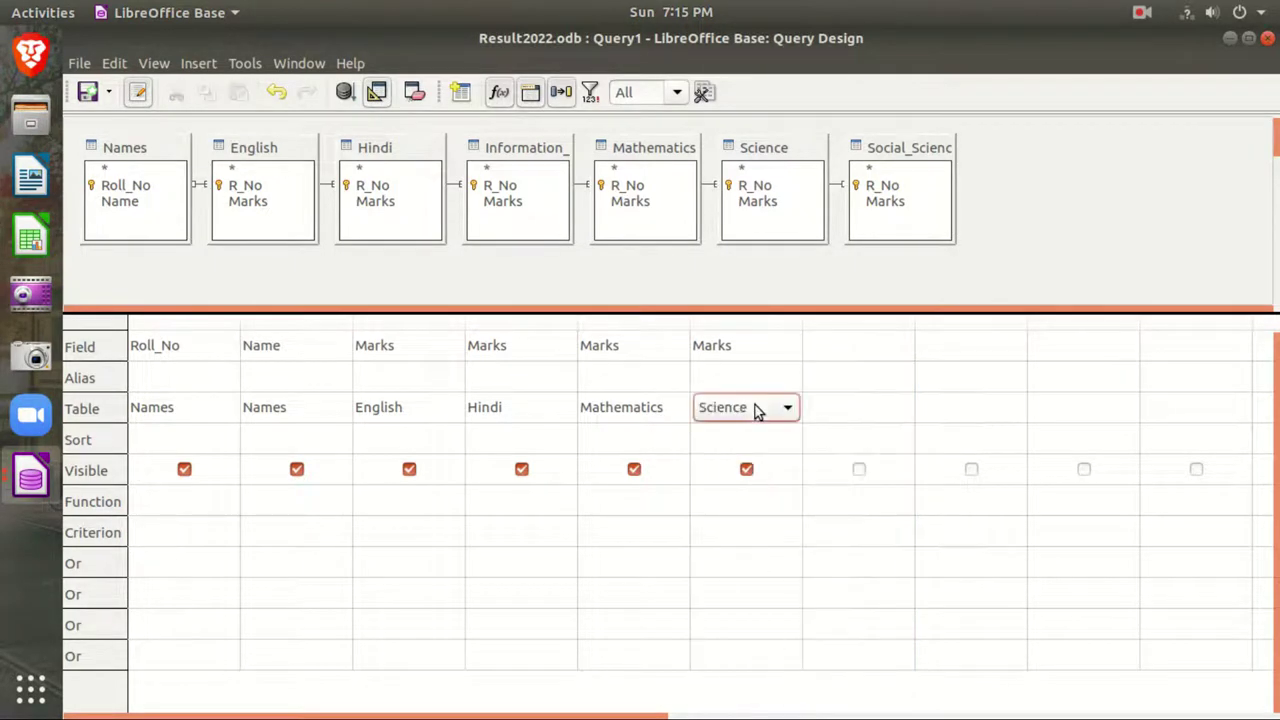
Set the seventh query column to the Marks field of the Social_Science table.
{"action": "left_click", "coordinate": [880, 418]}
{"action": "left_click", "coordinate": [880, 418]}
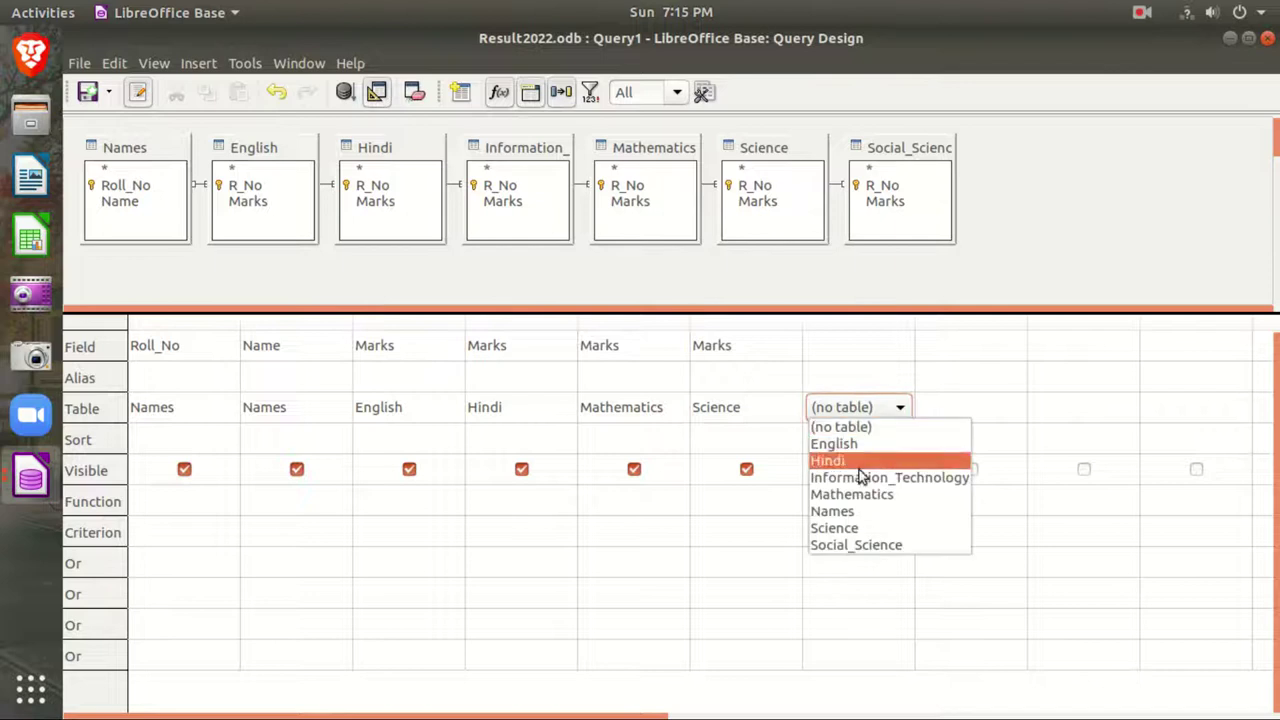
{"action": "left_click", "coordinate": [858, 541]}
{"action": "left_click", "coordinate": [898, 345]}
{"action": "left_click", "coordinate": [898, 345]}
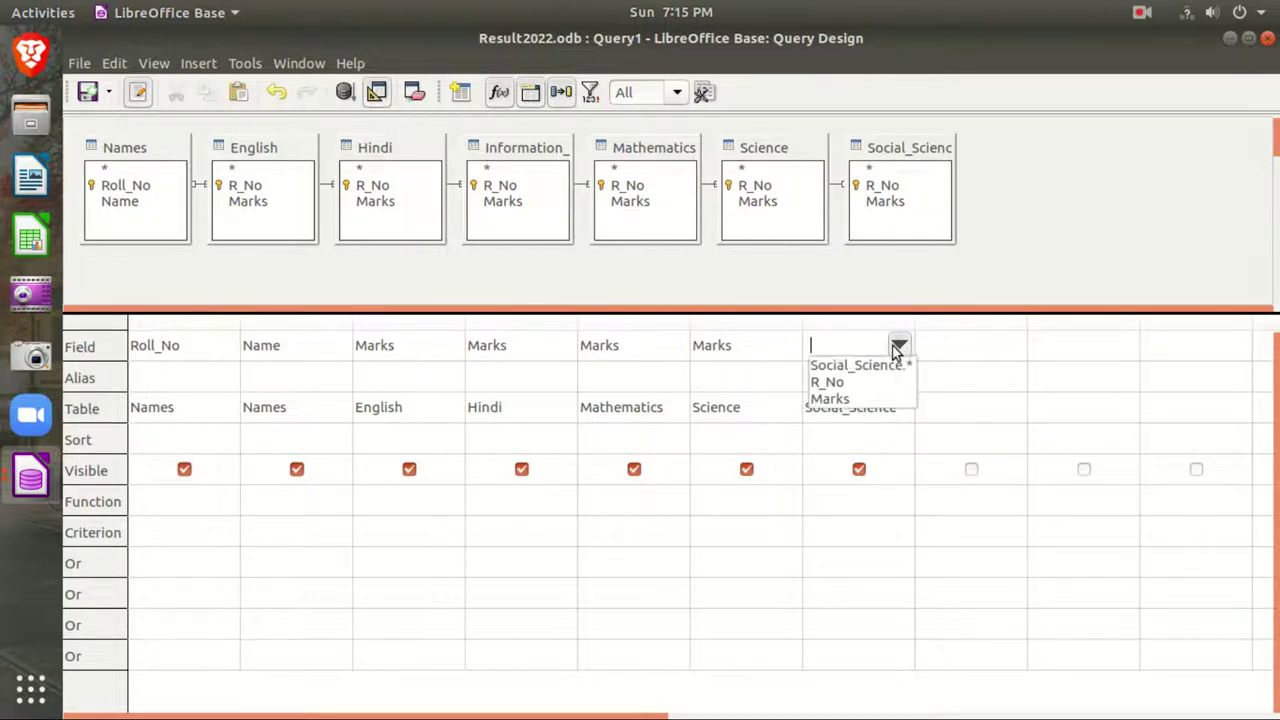
{"action": "left_click", "coordinate": [846, 401]}
Set the eighth query column to the Marks field of the Information_Technology table.
{"action": "left_click", "coordinate": [968, 418]}
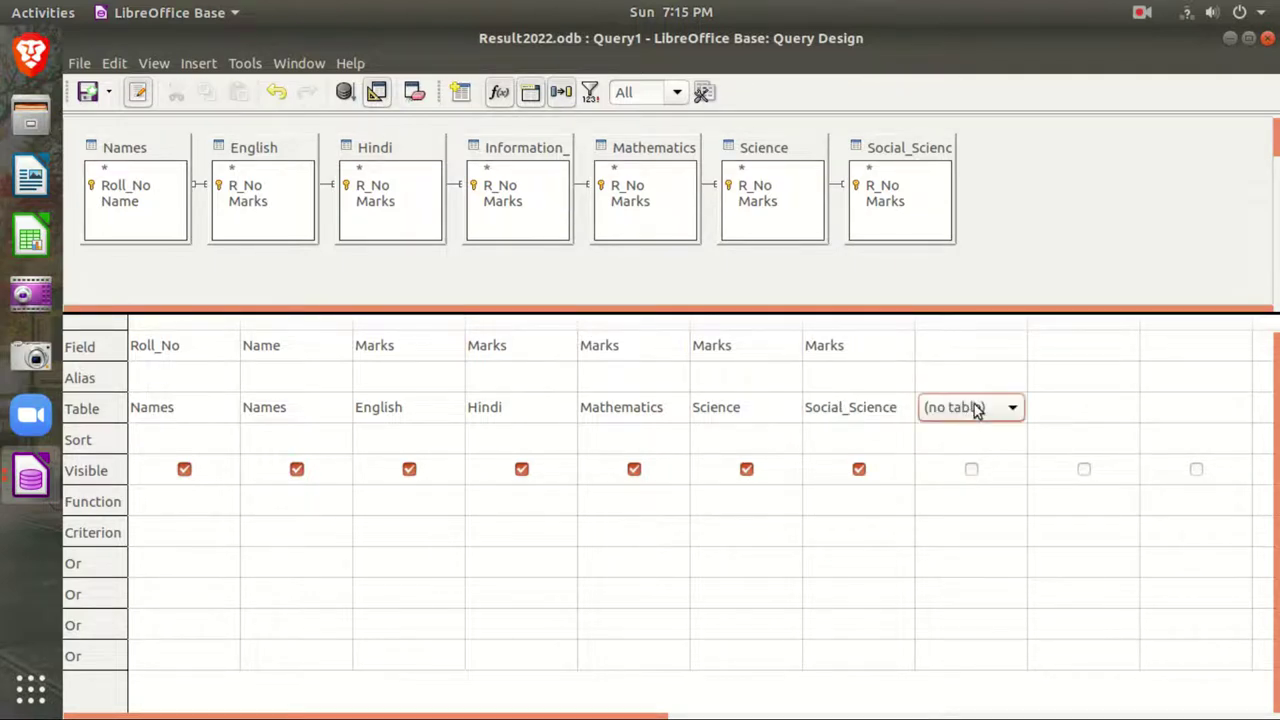
{"action": "left_click", "coordinate": [968, 418]}
{"action": "left_click", "coordinate": [984, 477]}
{"action": "left_click", "coordinate": [975, 350]}
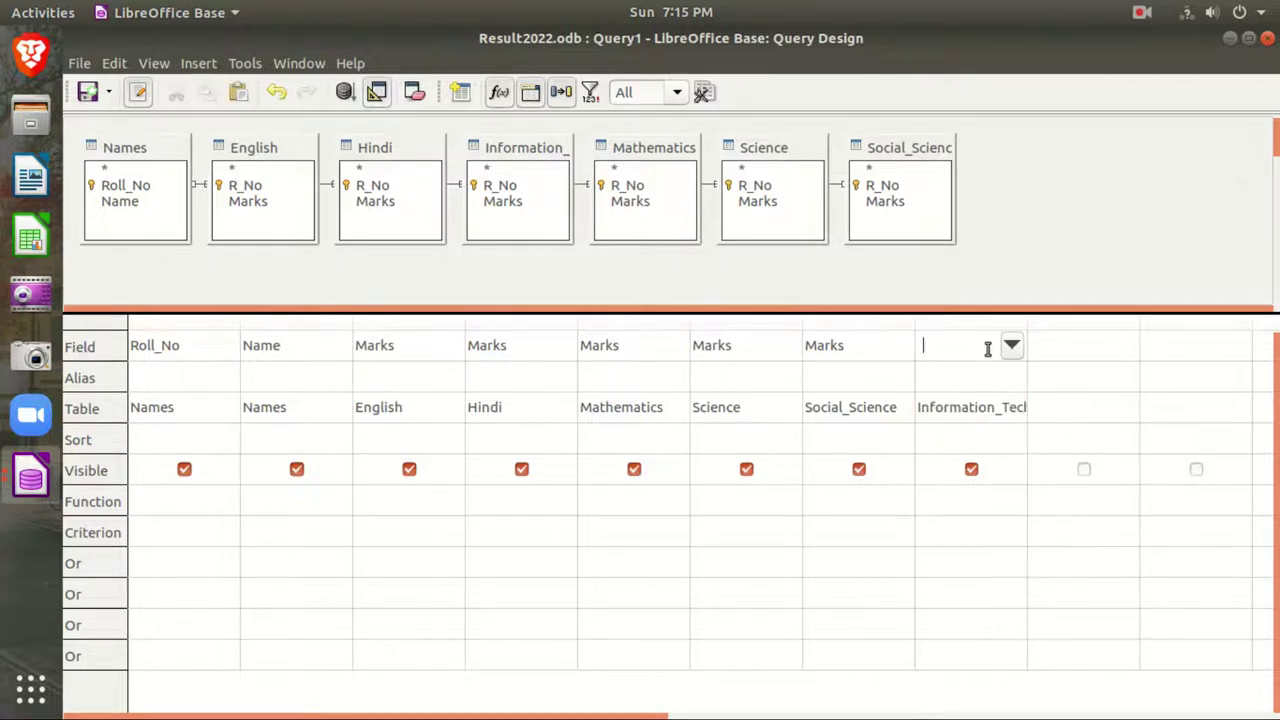
{"action": "left_click", "coordinate": [1006, 346]}
{"action": "left_click", "coordinate": [978, 399]}
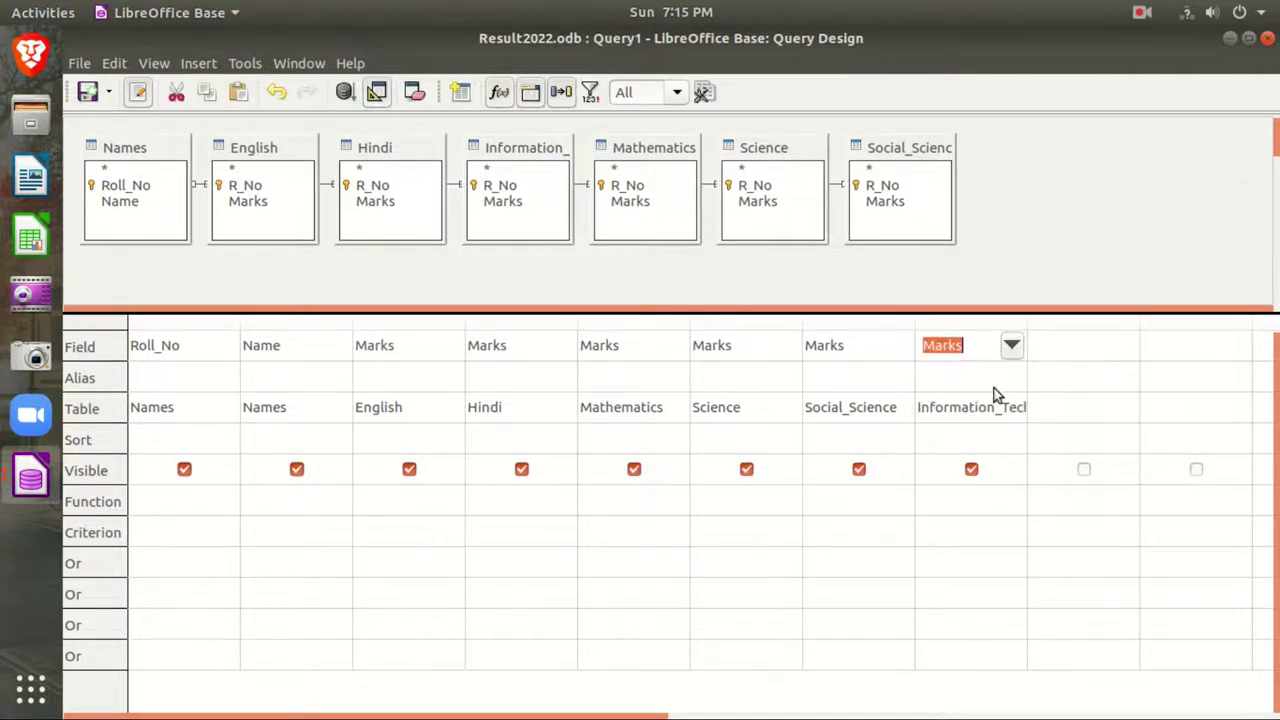
Give the six marks columns the aliases English, Hindi, Mathematics, Science, Social Science and Information Technology.
{"action": "left_click", "coordinate": [410, 381]}
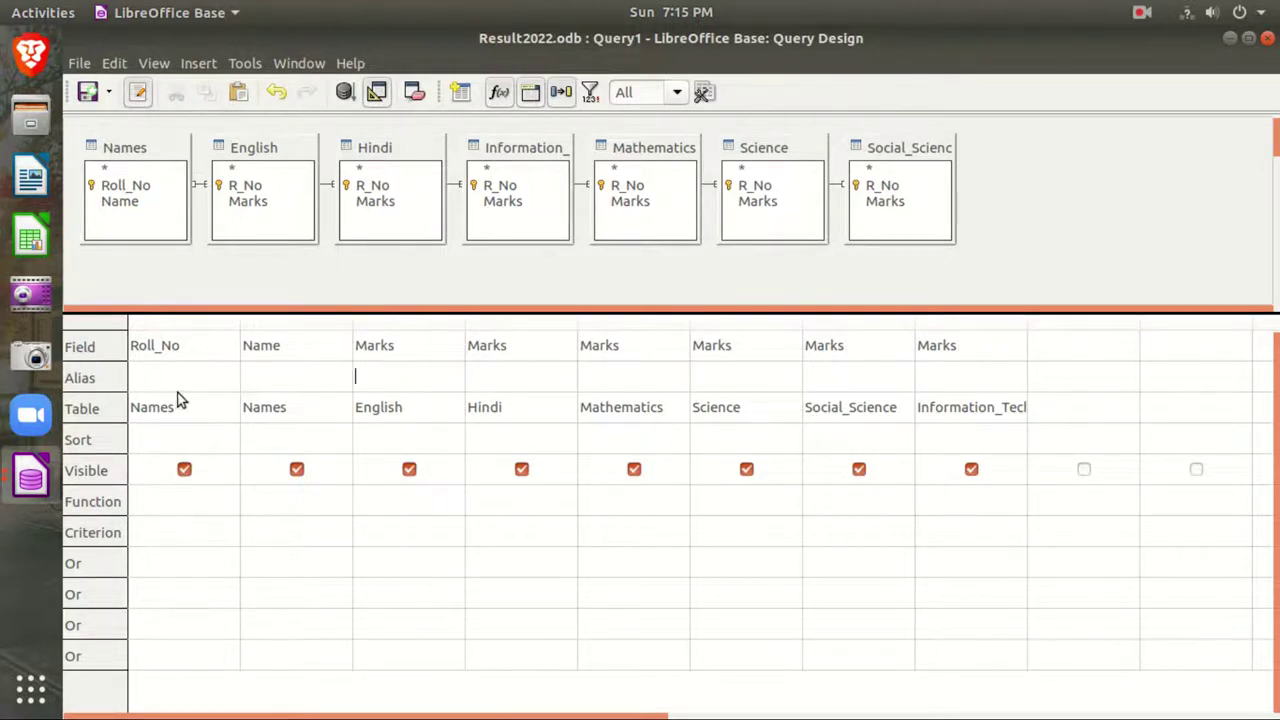
{"action": "type", "text": "English"}
{"action": "key", "text": "Tab"}
{"action": "type", "text": "Hindi"}
{"action": "key", "text": "Tab"}
{"action": "type", "text": "Mathematics"}
{"action": "key", "text": "Tab"}
{"action": "type", "text": "Science"}
{"action": "key", "text": "Tab"}
{"action": "type", "text": "Social Science"}
{"action": "key", "text": "Tab"}
{"action": "type", "text": "Information Te"}
{"action": "type", "text": "chnology"}
{"action": "key", "text": "Tab"}
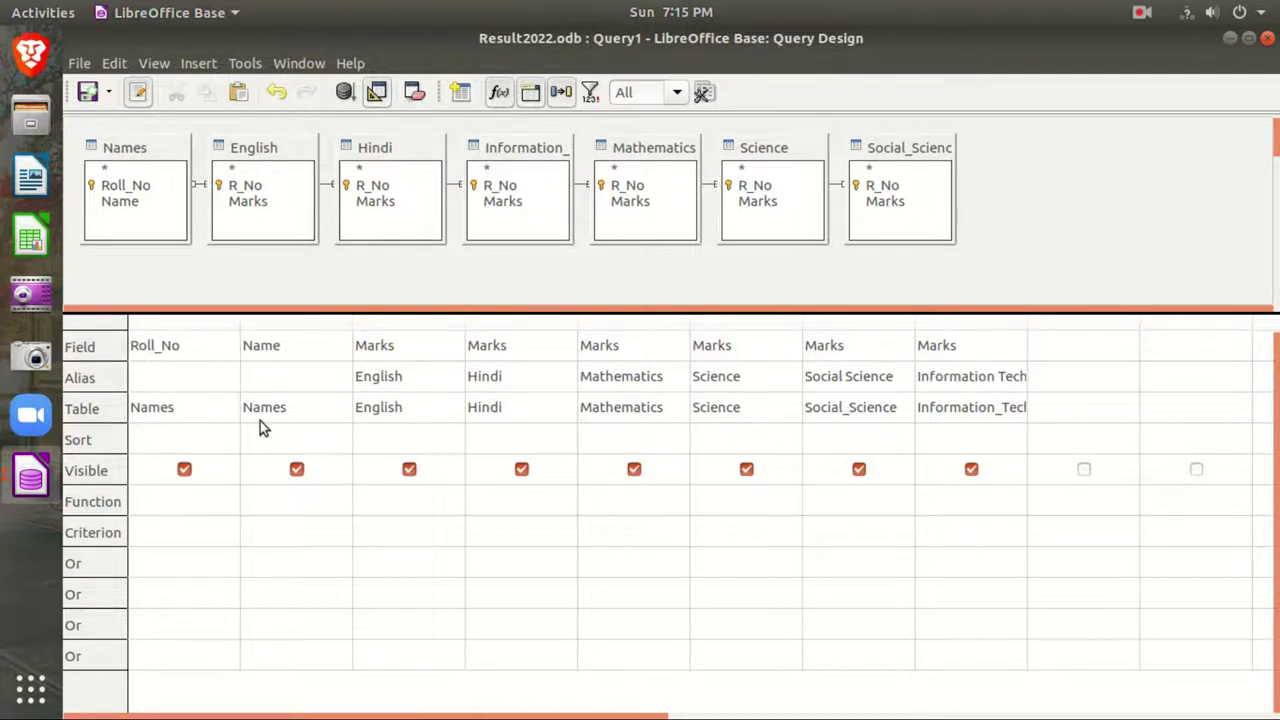
Widen the empty ninth query column to make room for a long expression.
{"action": "left_click", "coordinate": [1142, 345]}
{"action": "left_click_drag", "start_coordinate": [640, 716], "coordinate": [943, 716]}
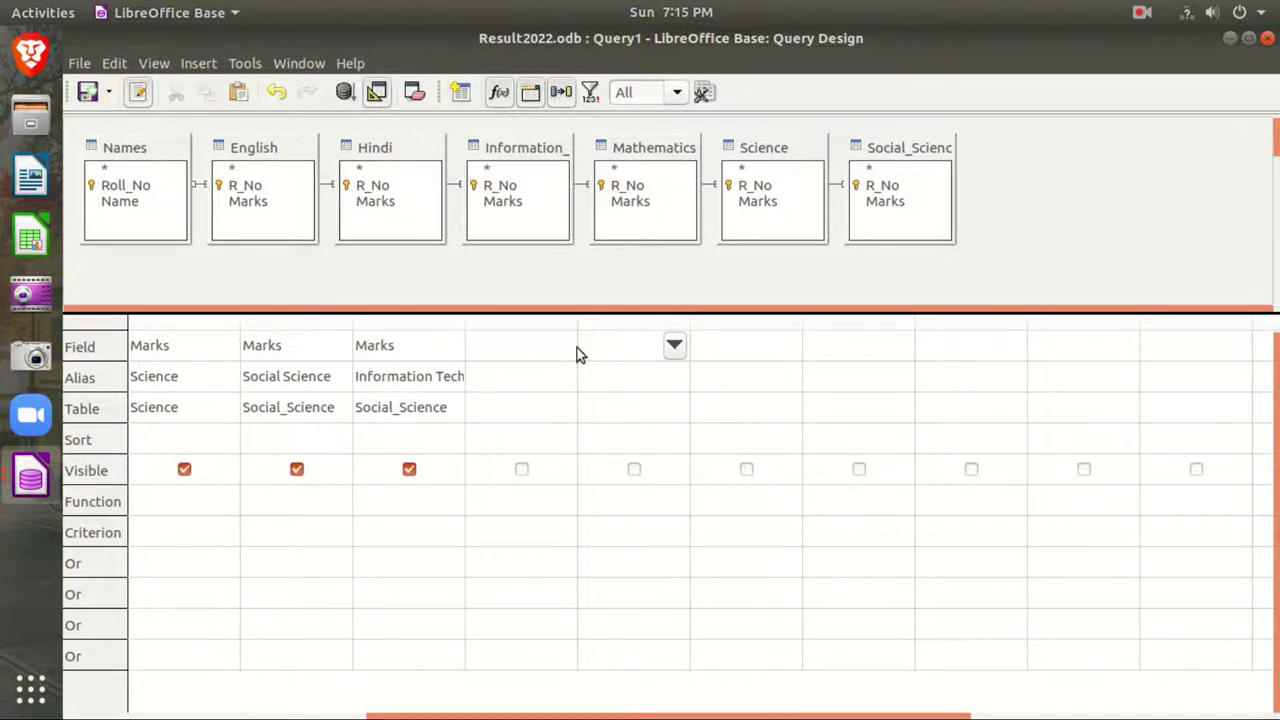
{"action": "left_click", "coordinate": [574, 350]}
{"action": "left_click", "coordinate": [583, 375]}
{"action": "left_click", "coordinate": [576, 344]}
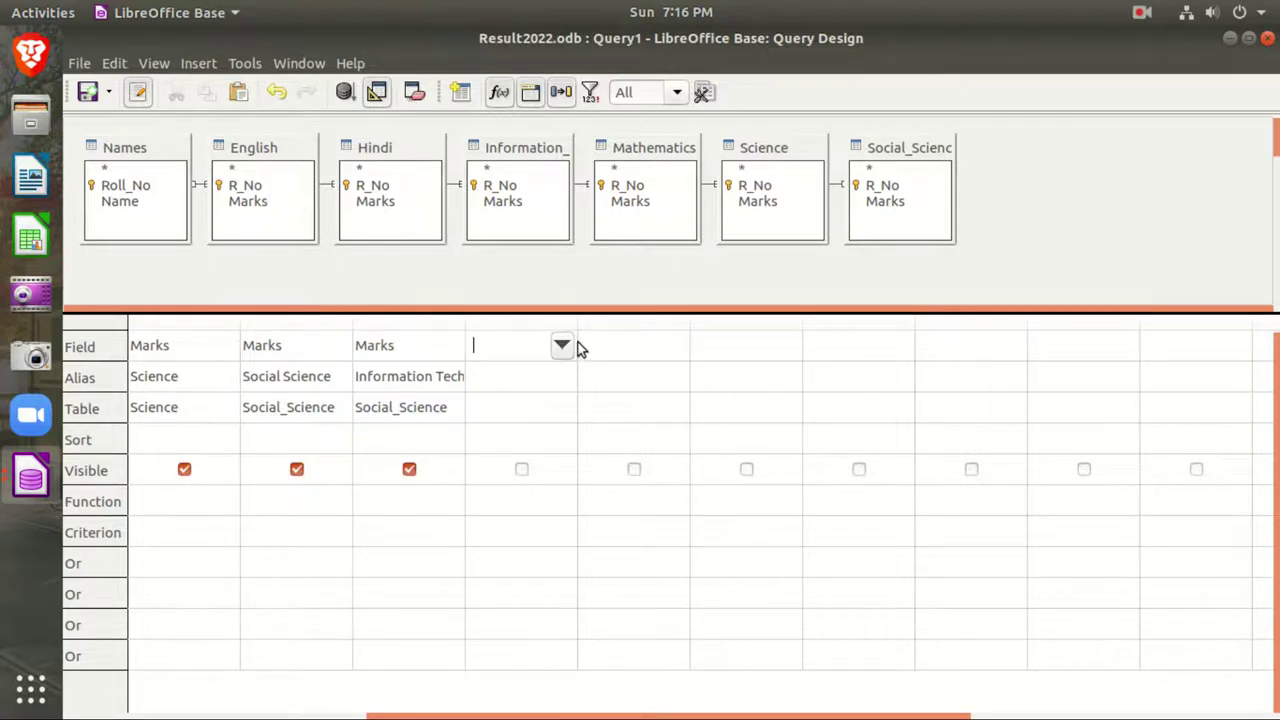
{"action": "left_click_drag", "start_coordinate": [571, 329], "coordinate": [1060, 380]}
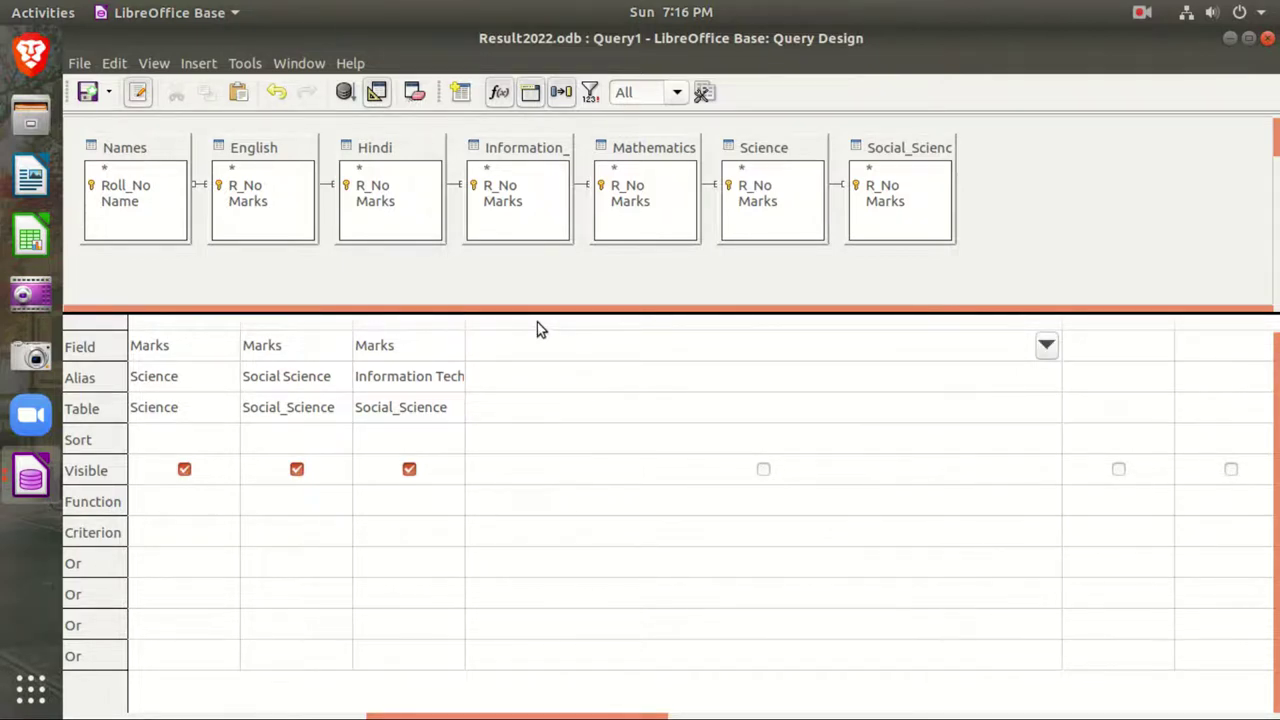
Enter the expression English.Marks+Hindi.Marks as the field of the ninth query column.
{"action": "type", "text": "Englsh"}
{"action": "type", "text": "lis"}
{"action": "type", "text": "rks"}
{"action": "key", "text": "shift+Left"}
{"action": "key", "text": "shift+Left"}
{"action": "key", "text": "shift+Left"}
{"action": "key", "text": "shift+Left"}
{"action": "key", "text": "shift+Left"}
{"action": "key", "text": "shift+Left"}
{"action": "key", "text": "shift+Left"}
{"action": "key", "text": "shift+Left"}
{"action": "key", "text": "shift+Left"}
{"action": "key", "text": "shift+Left"}
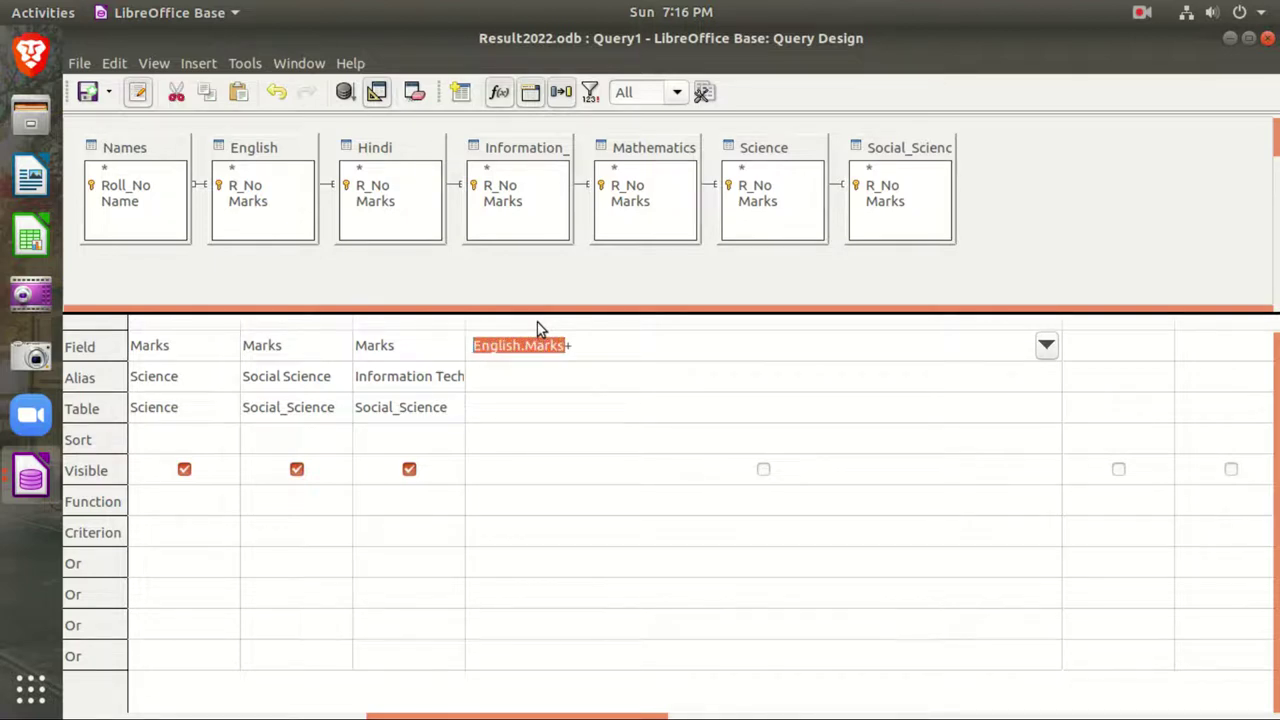
{"action": "key", "text": "ctrl+c"}
{"action": "key", "text": "End"}
{"action": "key", "text": "ctrl+v"}
{"action": "key", "text": "Left"}
{"action": "key", "text": "Left"}
{"action": "key", "text": "Left"}
{"action": "key", "text": "Left"}
{"action": "key", "text": "Left"}
{"action": "key", "text": "Left"}
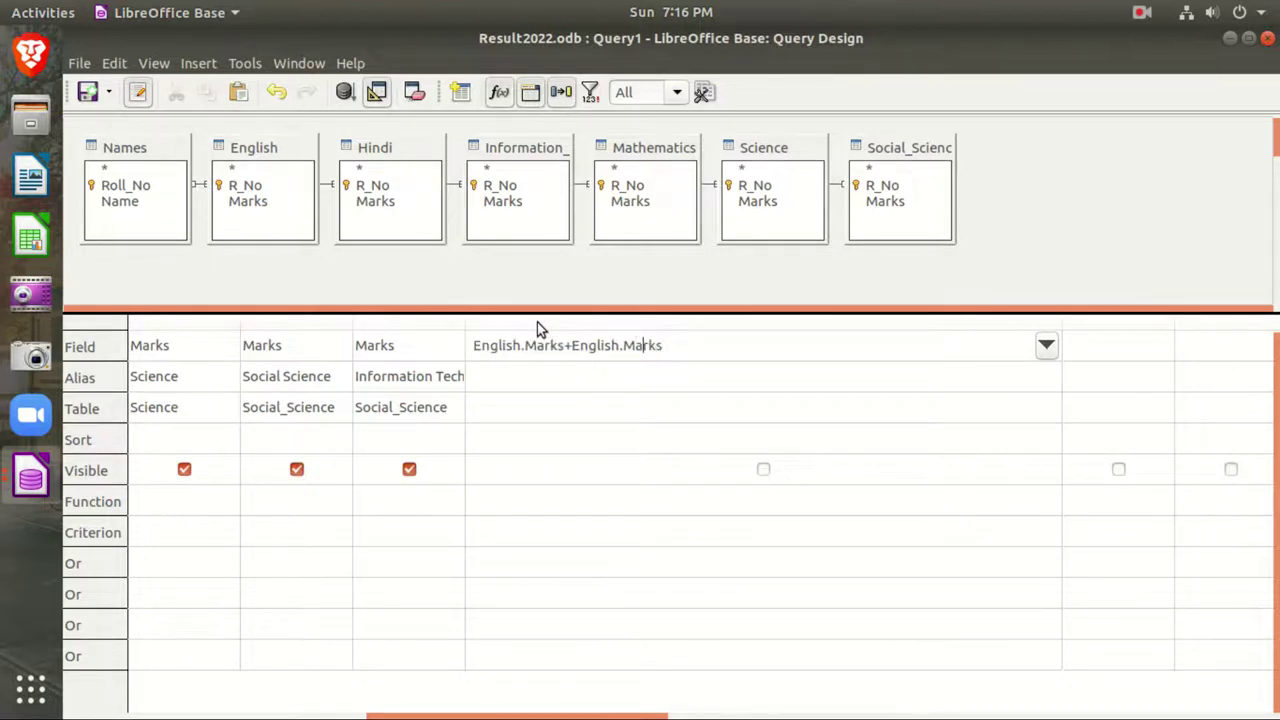
{"action": "key", "text": "BackSpace"}
{"action": "key", "text": "BackSpace"}
{"action": "key", "text": "BackSpace"}
{"action": "key", "text": "BackSpace"}
{"action": "type", "text": "Hindi"}
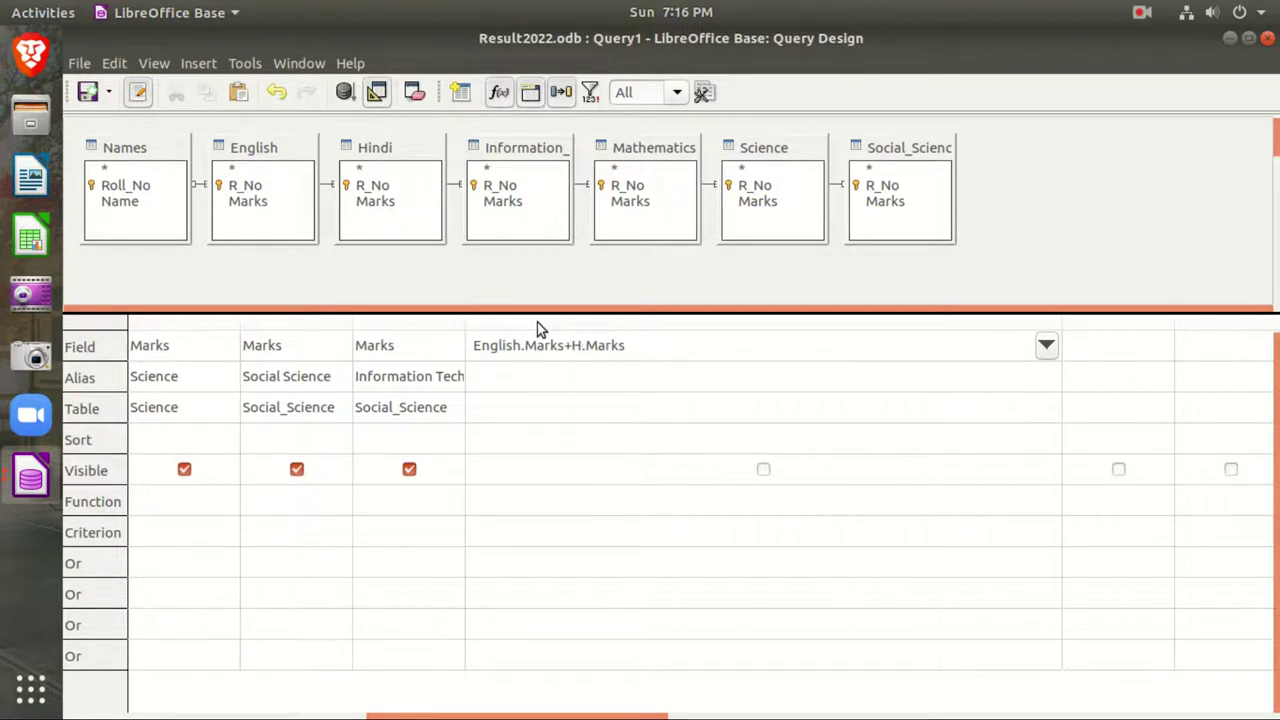
Append +Mathematics.Marks to the sum expression in the ninth column.
{"action": "key", "text": "End"}
{"action": "type", "text": "+"}
{"action": "key", "text": "ctrl+v"}
{"action": "key", "text": "Left"}
{"action": "key", "text": "Left"}
{"action": "key", "text": "Left"}
{"action": "key", "text": "Left"}
{"action": "key", "text": "BackSpace"}
{"action": "key", "text": "BackSpace"}
{"action": "key", "text": "BackSpace"}
{"action": "key", "text": "BackSpace"}
{"action": "key", "text": "BackSpace"}
{"action": "key", "text": "BackSpace"}
{"action": "key", "text": "BackSpace"}
{"action": "key", "text": "BackSpace"}
{"action": "type", "text": "Mathematics."}
Append +Science.Marks to the sum expression in the ninth column.
{"action": "key", "text": "End"}
{"action": "type", "text": "+"}
{"action": "key", "text": "ctrl+v"}
{"action": "key", "text": "Left"}
{"action": "key", "text": "Left"}
{"action": "key", "text": "Left"}
{"action": "key", "text": "Left"}
{"action": "key", "text": "Left"}
{"action": "key", "text": "BackSpace"}
{"action": "key", "text": "BackSpace"}
{"action": "key", "text": "BackSpace"}
{"action": "key", "text": "BackSpace"}
{"action": "key", "text": "BackSpace"}
{"action": "key", "text": "BackSpace"}
{"action": "key", "text": "BackSpace"}
{"action": "key", "text": "BackSpace"}
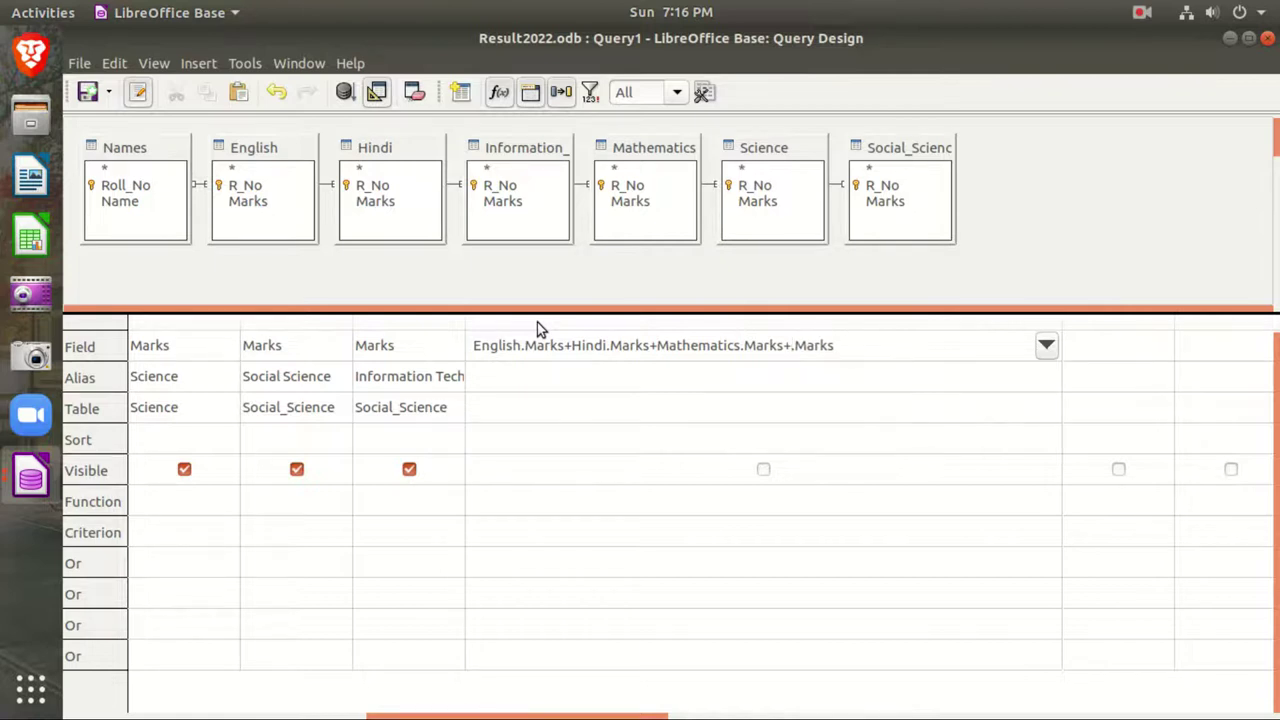
{"action": "type", "text": "Science"}
Append +Social_Science.Marks to the sum expression in the ninth column.
{"action": "type", "text": "+"}
{"action": "key", "text": "ctrl+v"}
{"action": "key", "text": "Left"}
{"action": "key", "text": "Left"}
{"action": "key", "text": "Left"}
{"action": "key", "text": "Left"}
{"action": "key", "text": "Left"}
{"action": "key", "text": "Left"}
{"action": "key", "text": "BackSpace"}
{"action": "key", "text": "BackSpace"}
{"action": "key", "text": "BackSpace"}
{"action": "key", "text": "BackSpace"}
{"action": "key", "text": "BackSpace"}
{"action": "key", "text": "BackSpace"}
{"action": "key", "text": "BackSpace"}
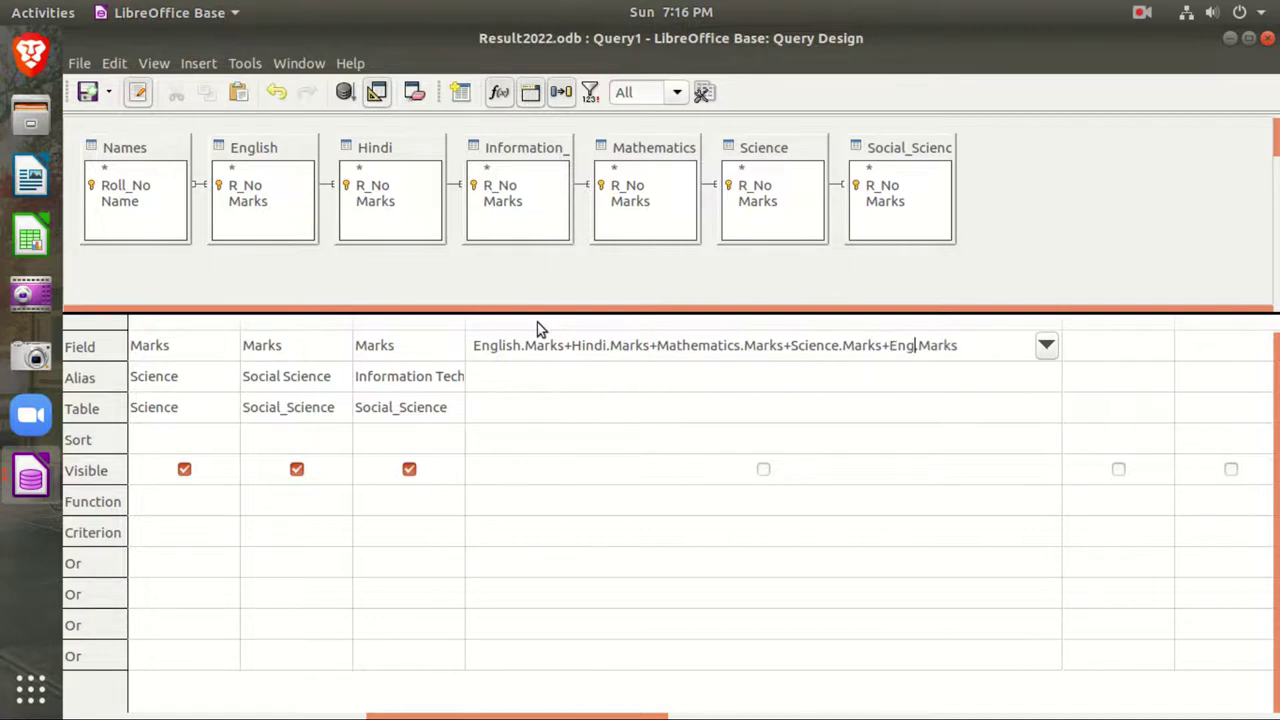
{"action": "type", "text": "Social_Science.Marks+"}
Complete the sum expression with +Information_Technology.Marks and run the query.
{"action": "key", "text": "ctrl+v"}
{"action": "key", "text": "Left"}
{"action": "key", "text": "BackSpace"}
{"action": "key", "text": "BackSpace"}
{"action": "key", "text": "BackSpace"}
{"action": "key", "text": "BackSpace"}
{"action": "key", "text": "BackSpace"}
{"action": "key", "text": "BackSpace"}
{"action": "key", "text": "BackSpace"}
{"action": "key", "text": "BackSpace"}
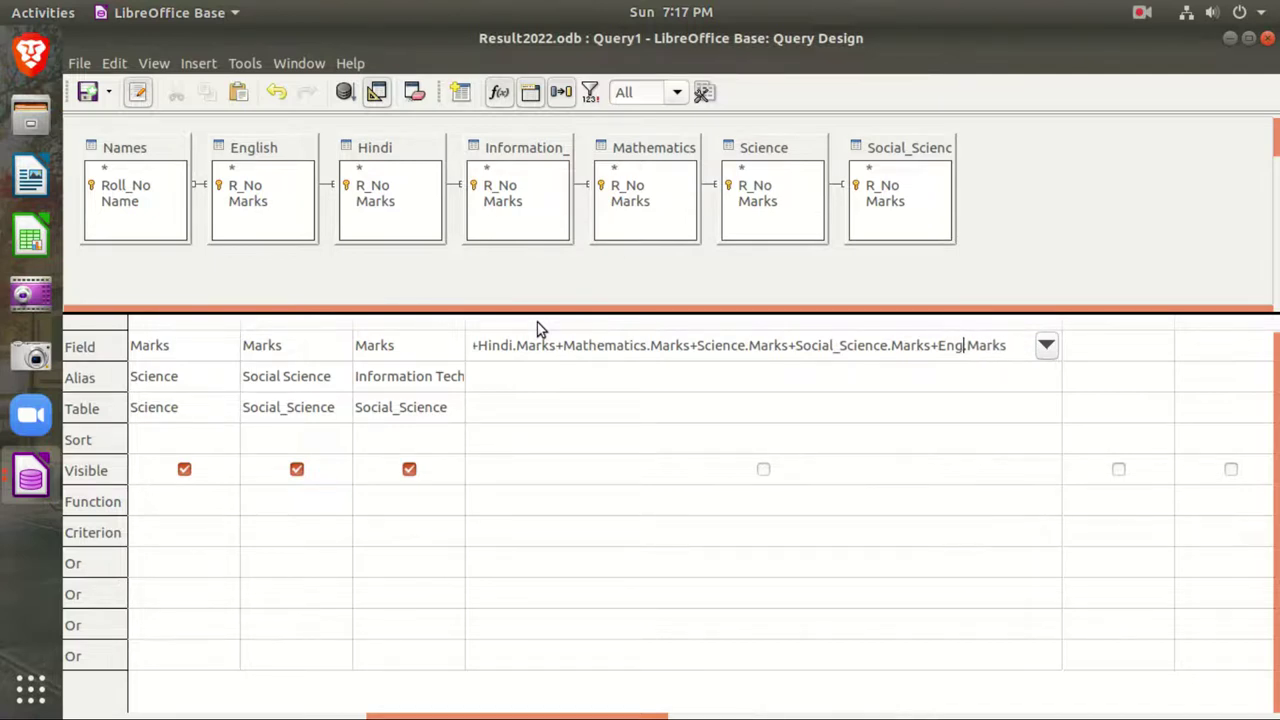
{"action": "type", "text": "Information_Technology"}
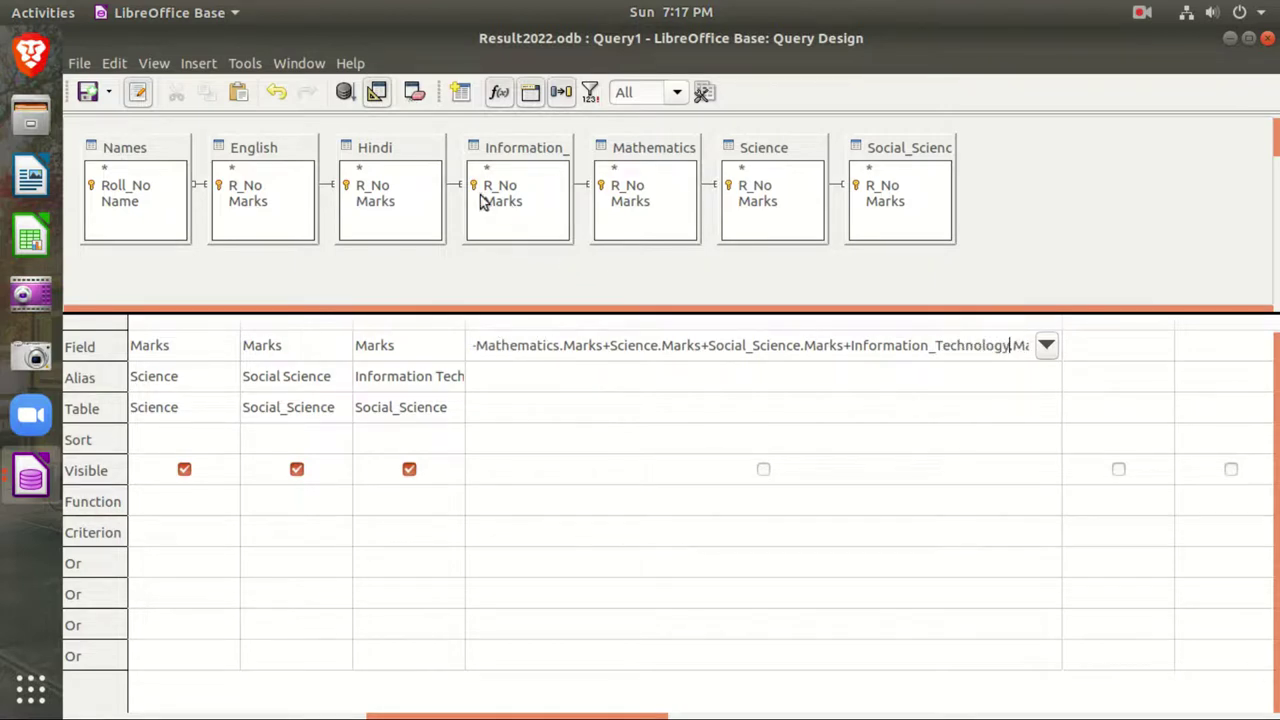
{"action": "left_click", "coordinate": [345, 93]}
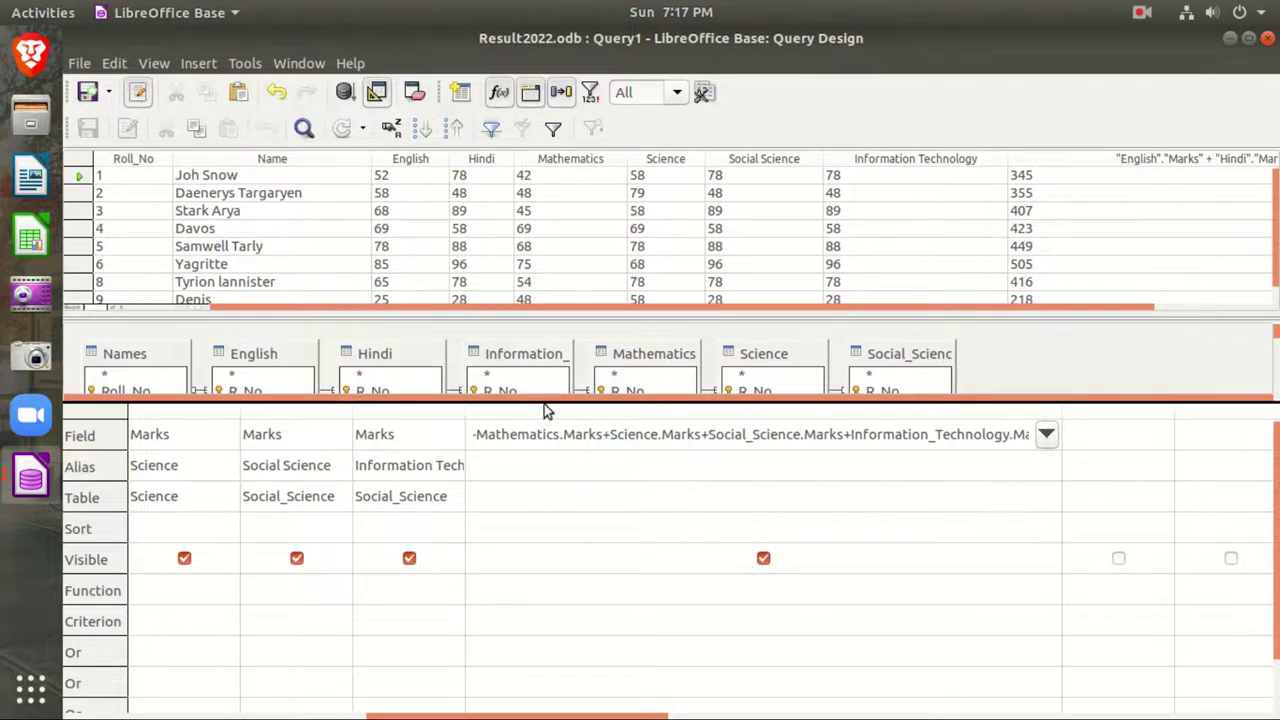
Give the sum expression column the alias Total and run the query again.
{"action": "left_click", "coordinate": [583, 468]}
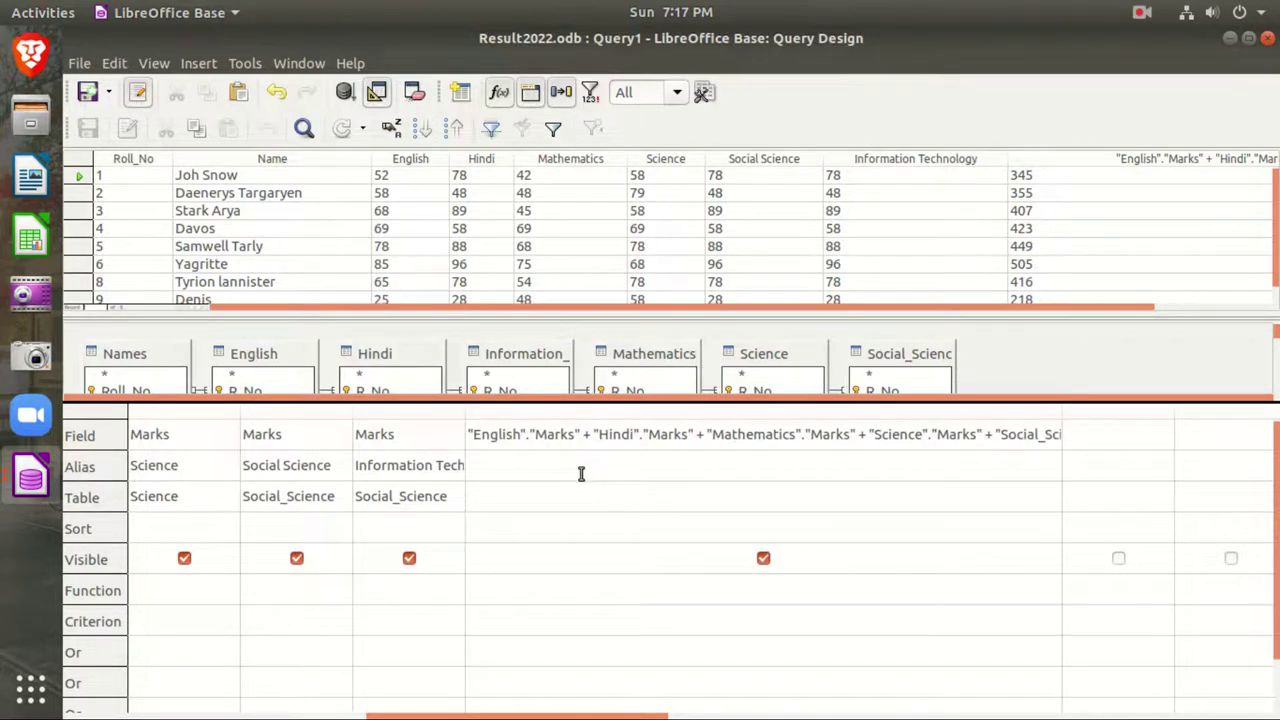
{"action": "type", "text": "Total"}
{"action": "left_click", "coordinate": [345, 93]}
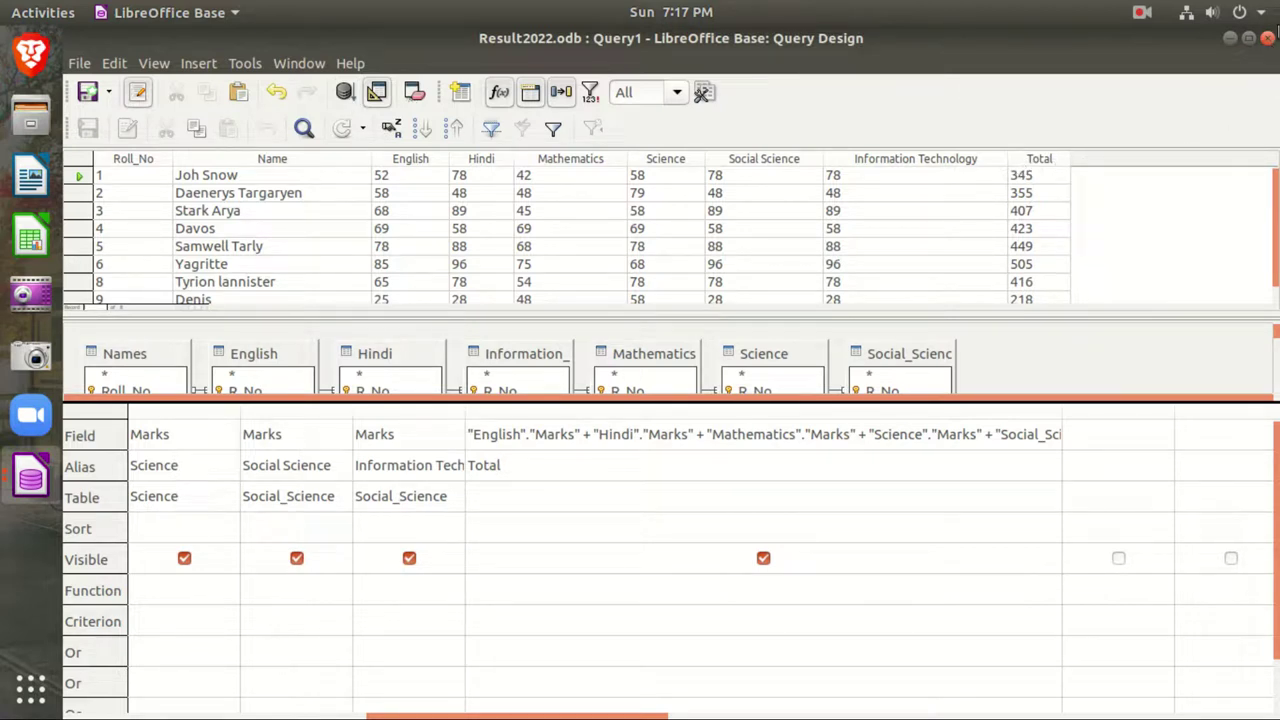
Close the query design and save the query as DataSummaryResult.
{"action": "left_click", "coordinate": [1267, 38]}
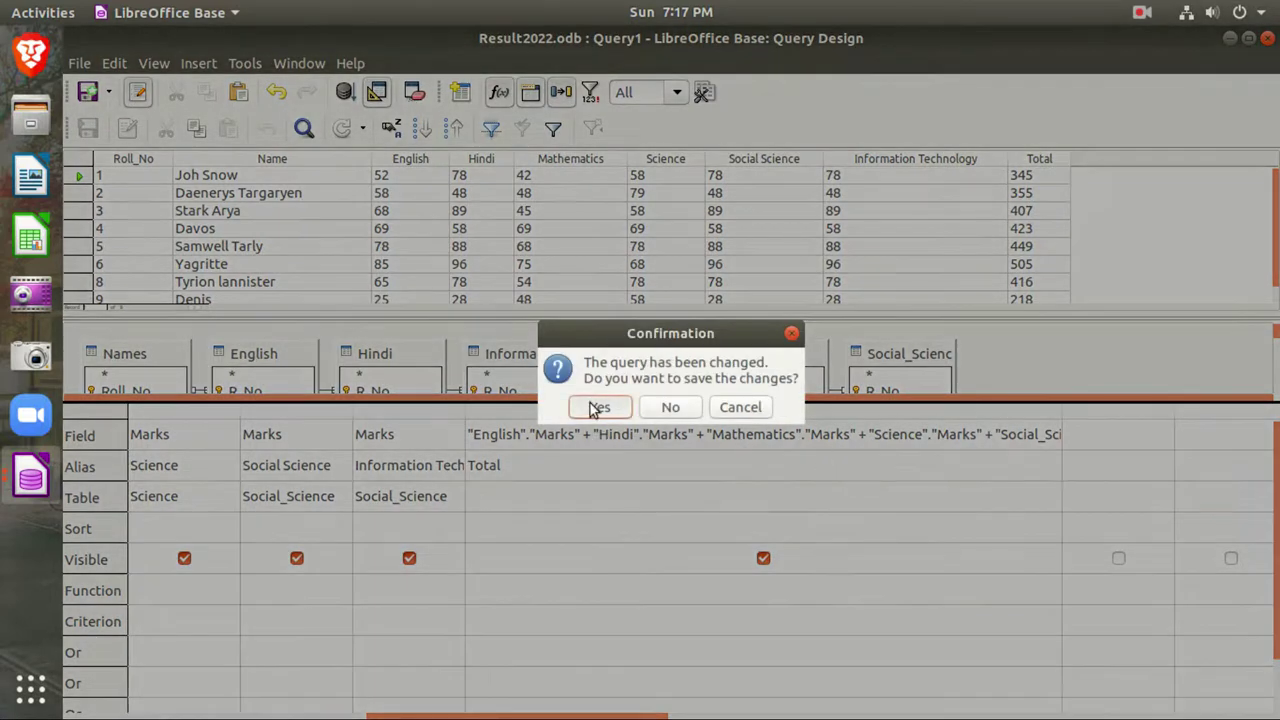
{"action": "left_click", "coordinate": [596, 410]}
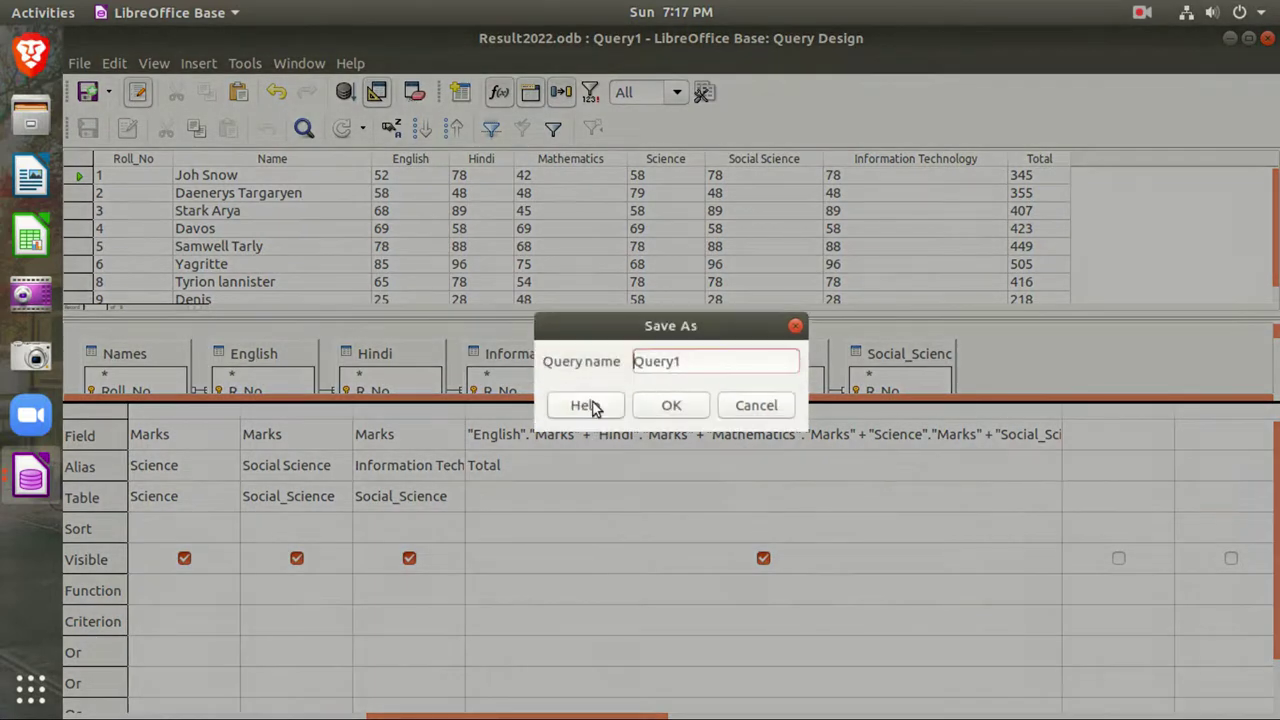
{"action": "left_click_drag", "start_coordinate": [694, 361], "coordinate": [580, 365]}
{"action": "type", "text": "DataSummary"}
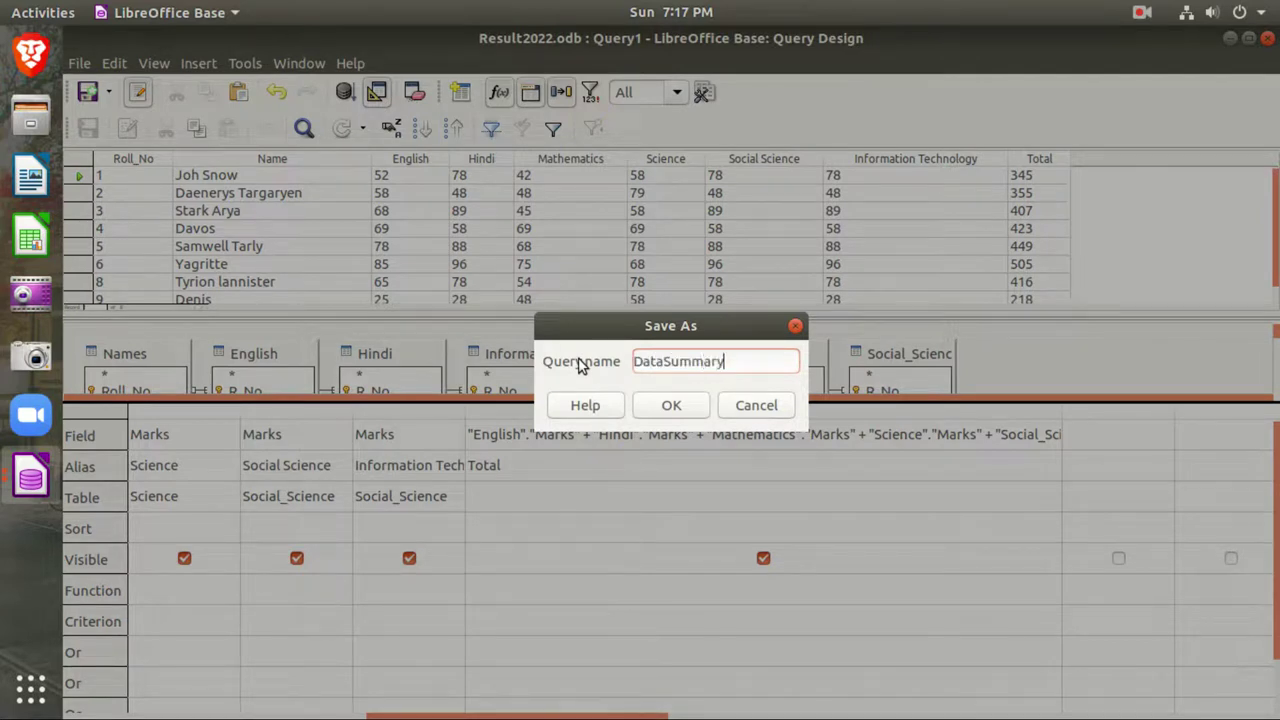
{"action": "type", "text": "Result"}
{"action": "key", "text": "Return"}
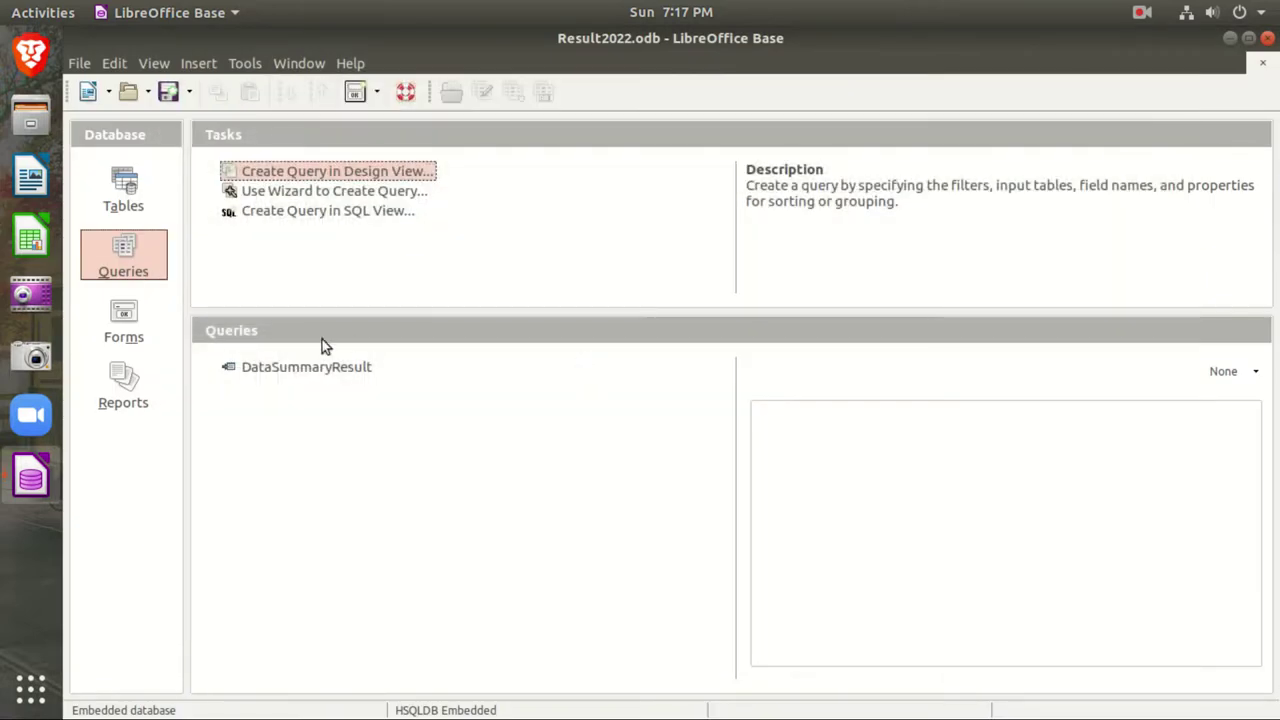
Start a report with the wizard from the query DataSummaryResult and include all of its fields.
{"action": "left_click", "coordinate": [284, 377]}
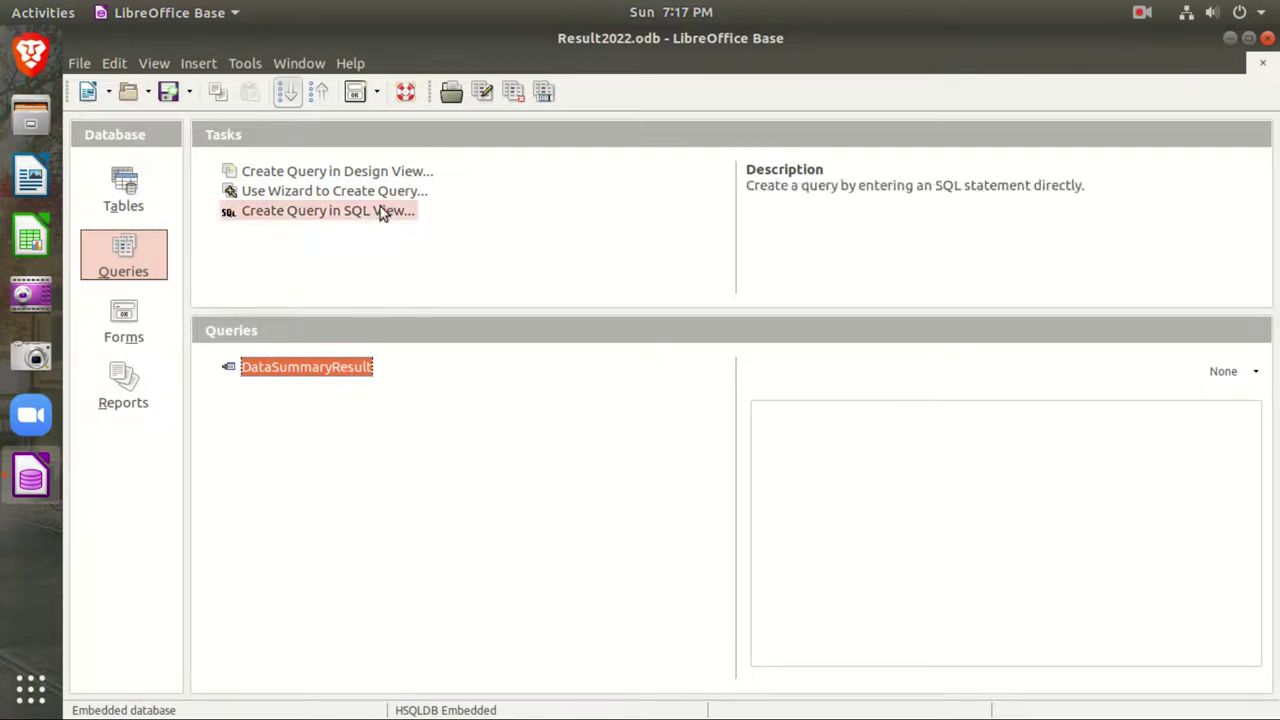
{"action": "left_click", "coordinate": [140, 396]}
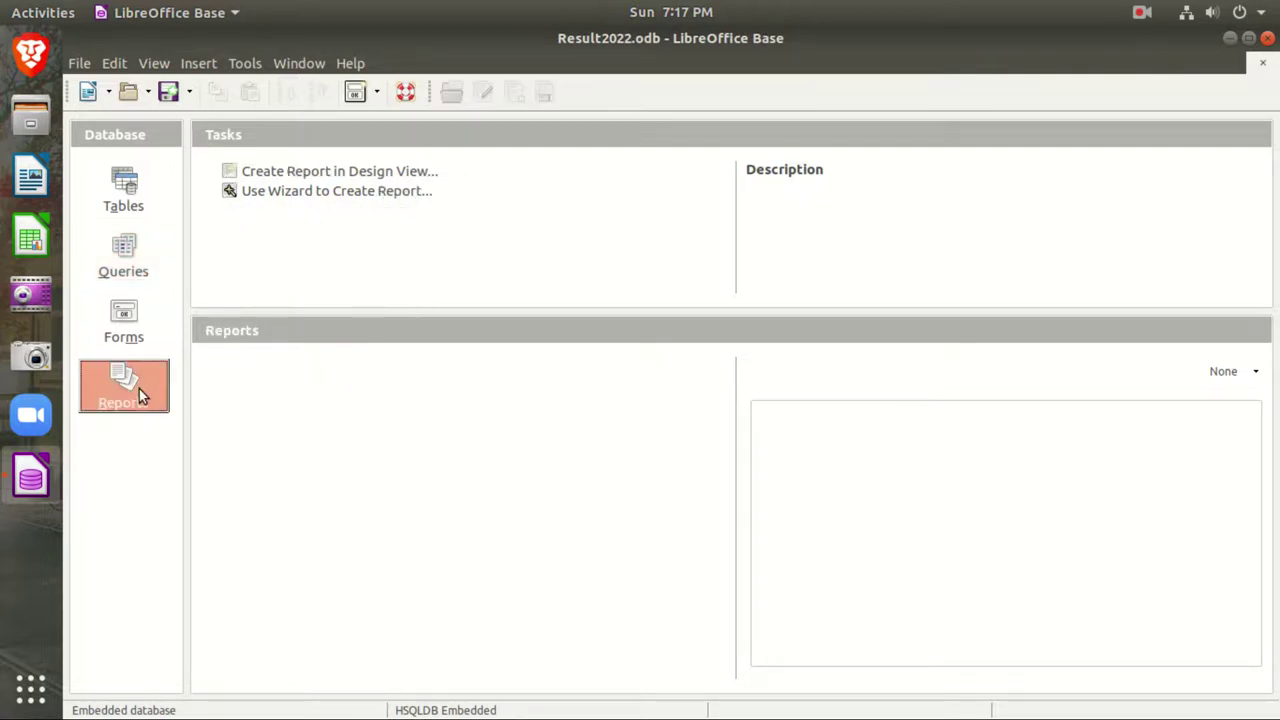
{"action": "left_click", "coordinate": [270, 192]}
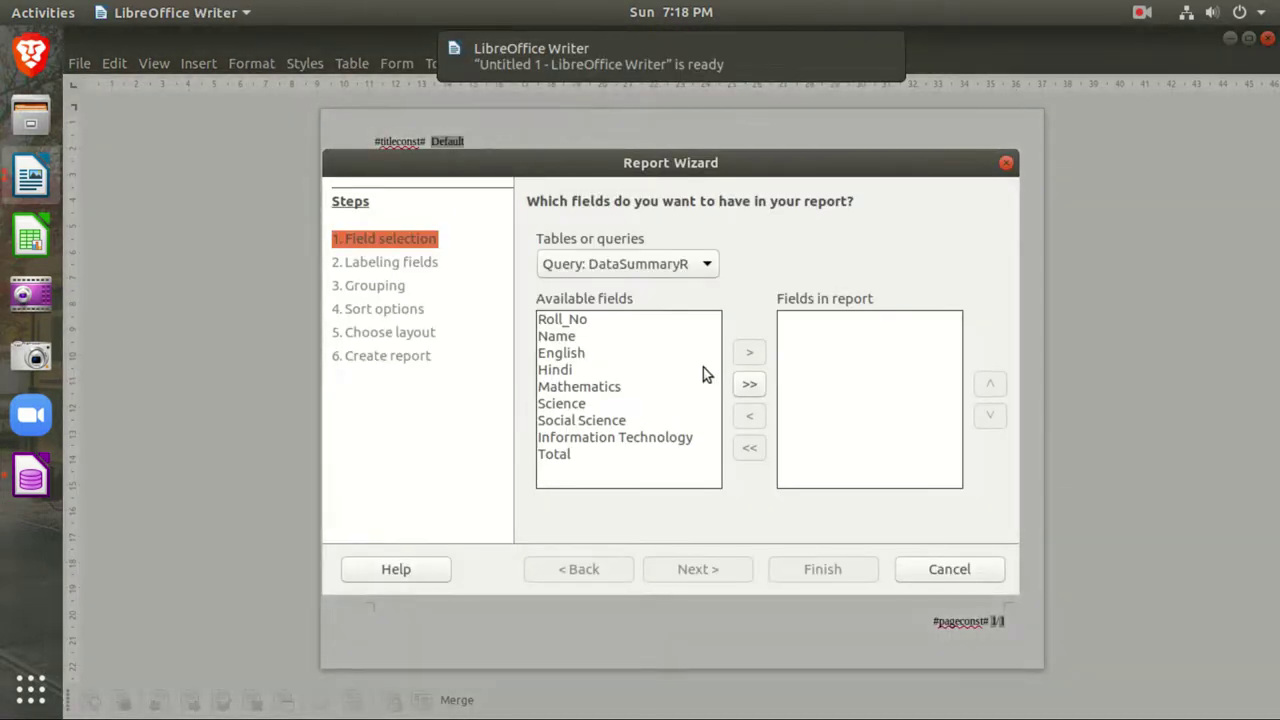
{"action": "left_click", "coordinate": [702, 271]}
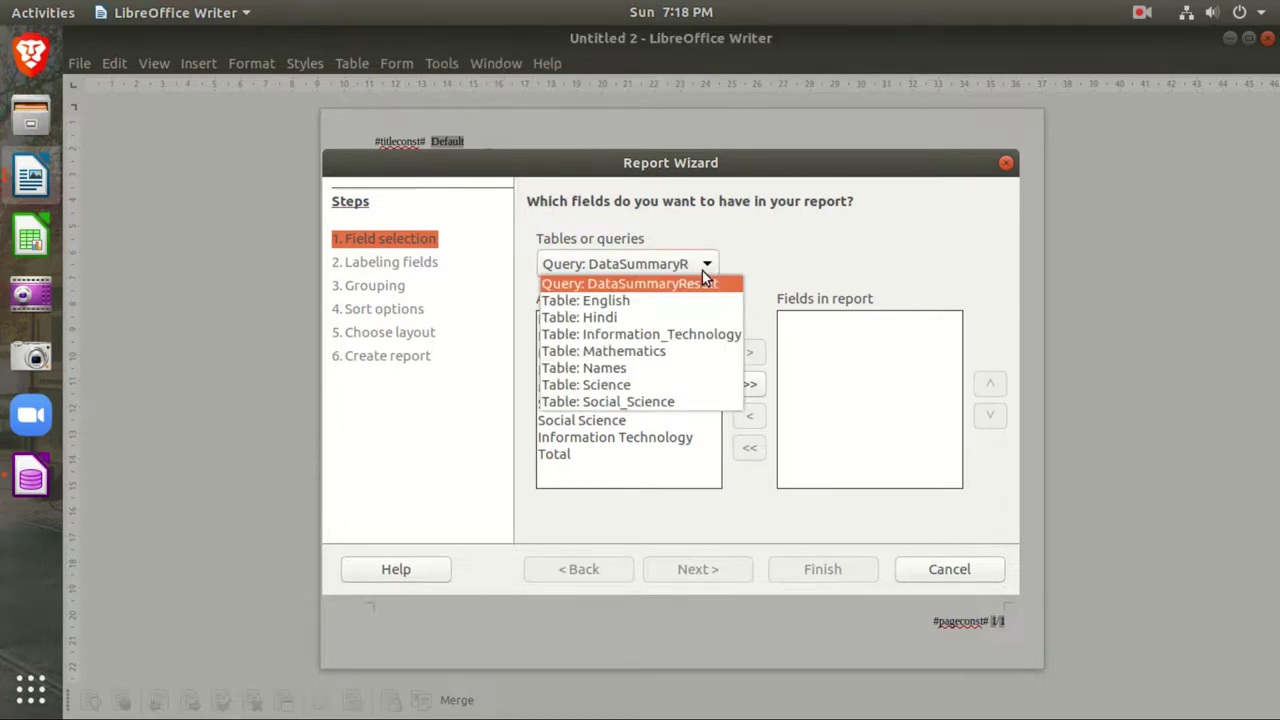
{"action": "left_click", "coordinate": [656, 291]}
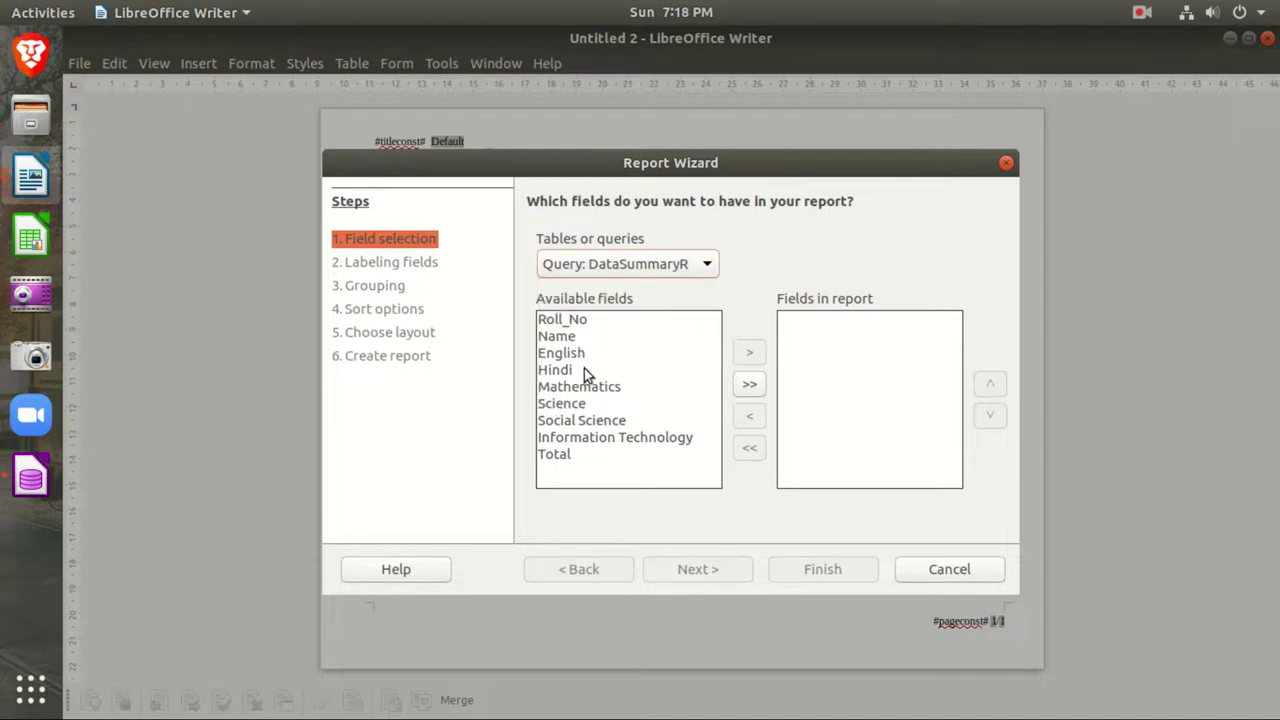
{"action": "left_click", "coordinate": [750, 387]}
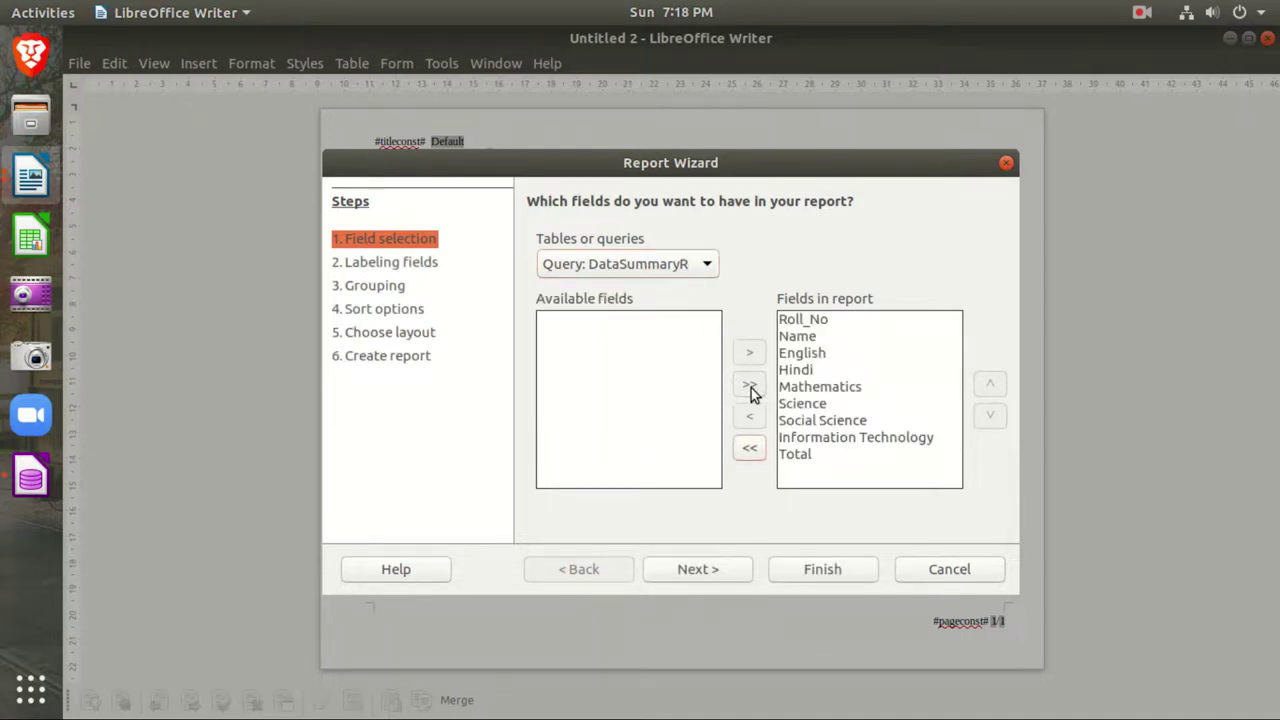
{"action": "left_click", "coordinate": [708, 570]}
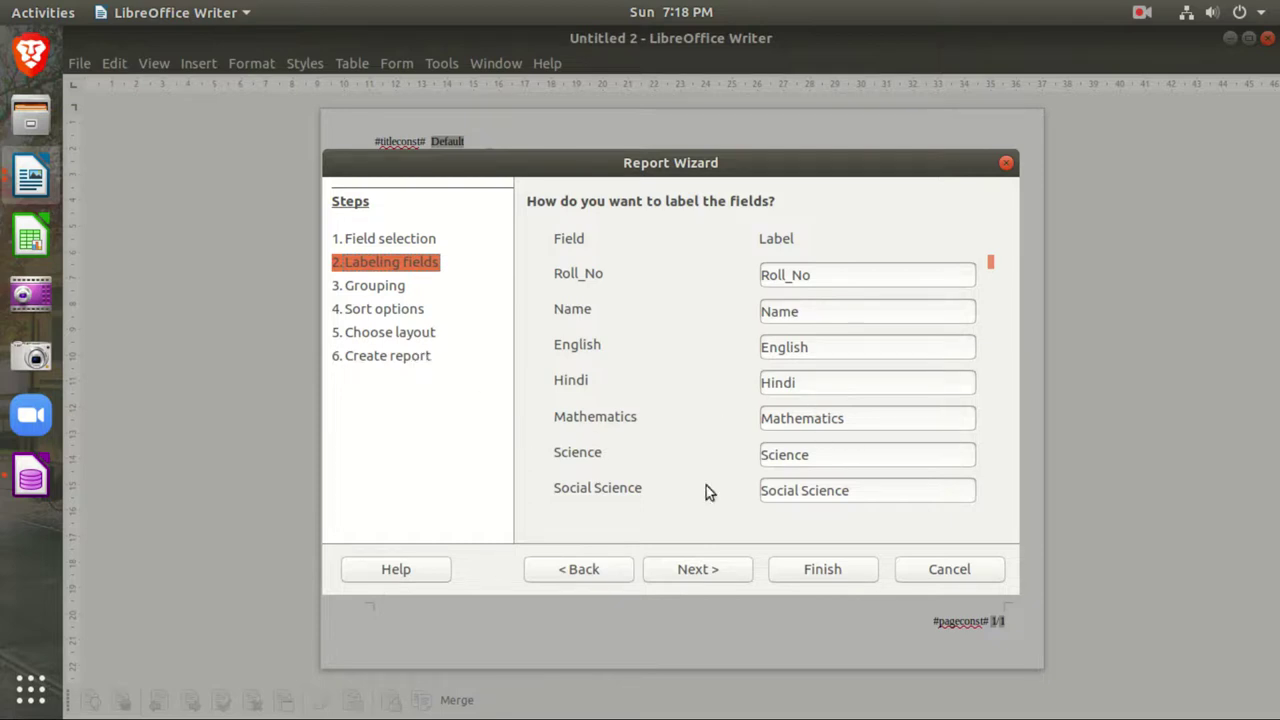
Keep the default field labels and add Roll_No as a grouping level of the report.
{"action": "left_click", "coordinate": [720, 569]}
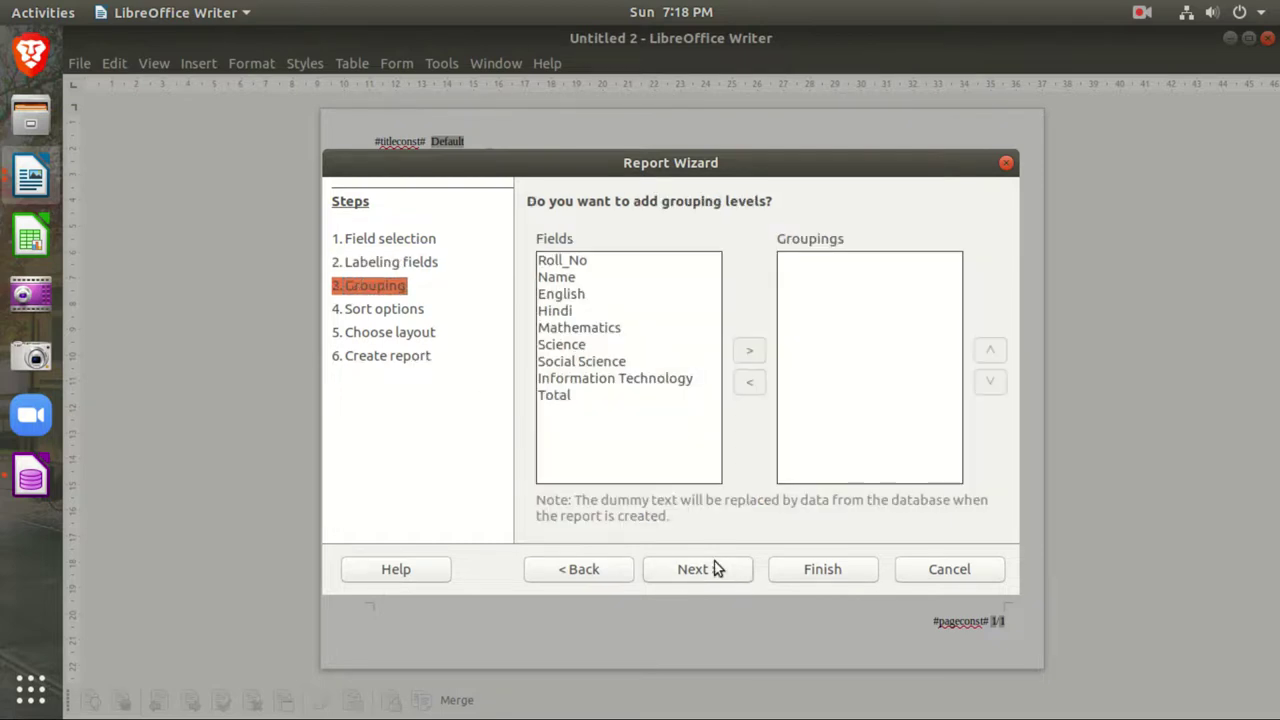
{"action": "double_click", "coordinate": [588, 263]}
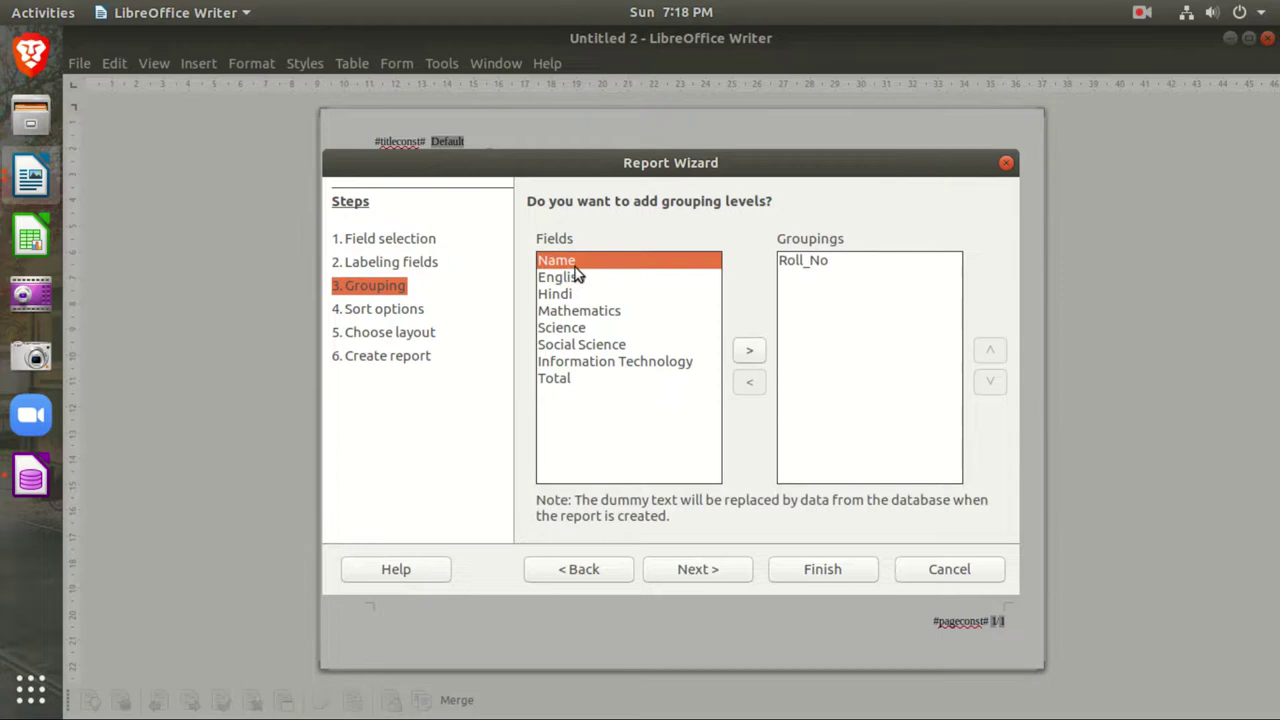
Add Name as a second grouping level below Roll_No and keep the default ascending sort options.
{"action": "double_click", "coordinate": [575, 265]}
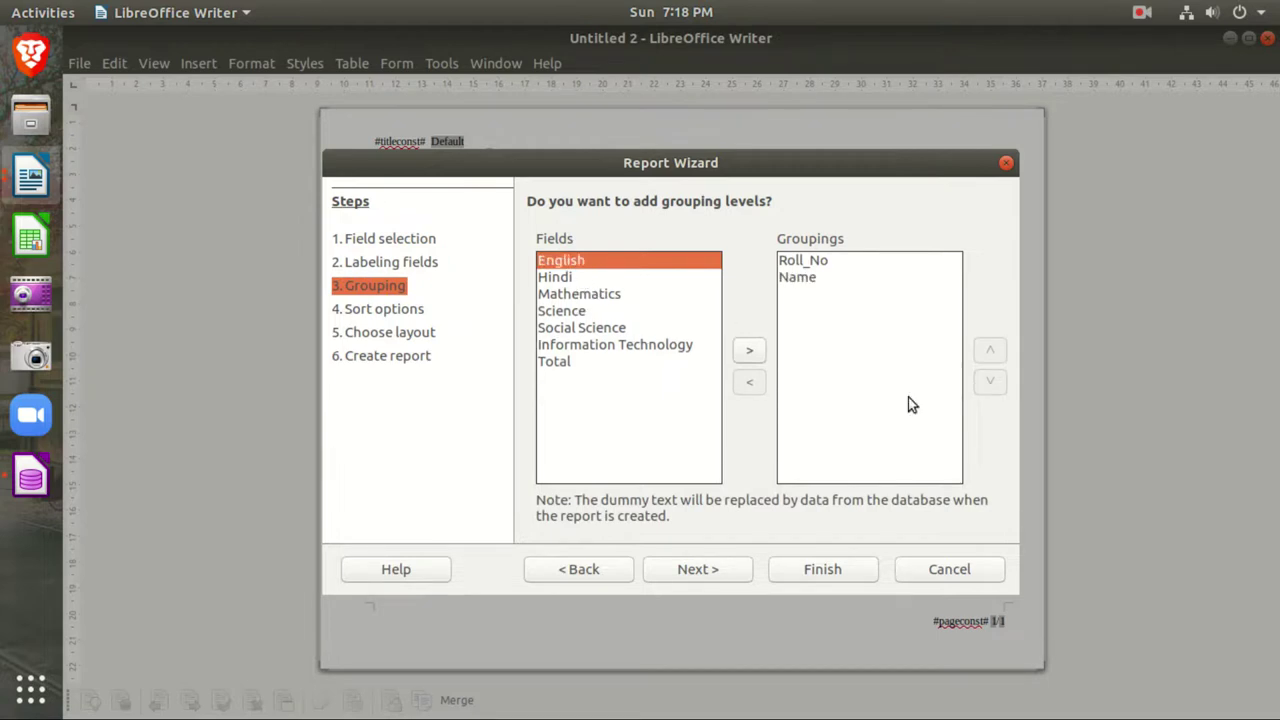
{"action": "left_click", "coordinate": [734, 570]}
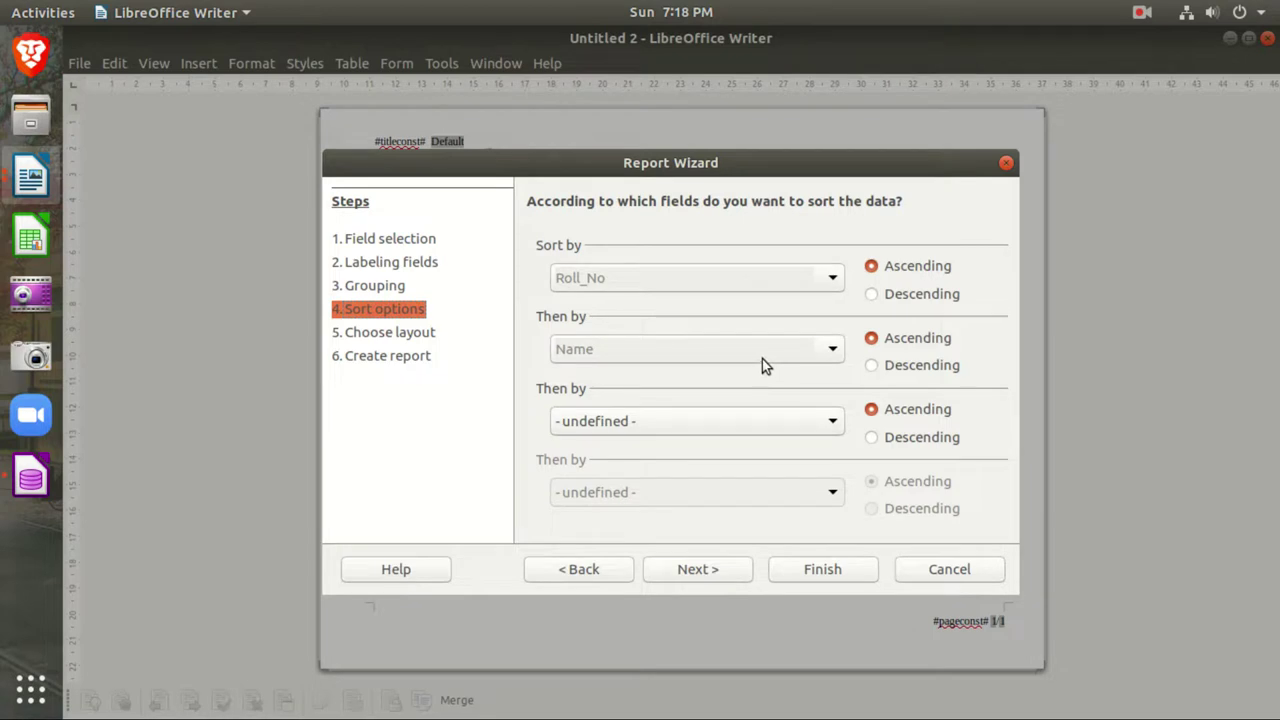
{"action": "left_click", "coordinate": [737, 567]}
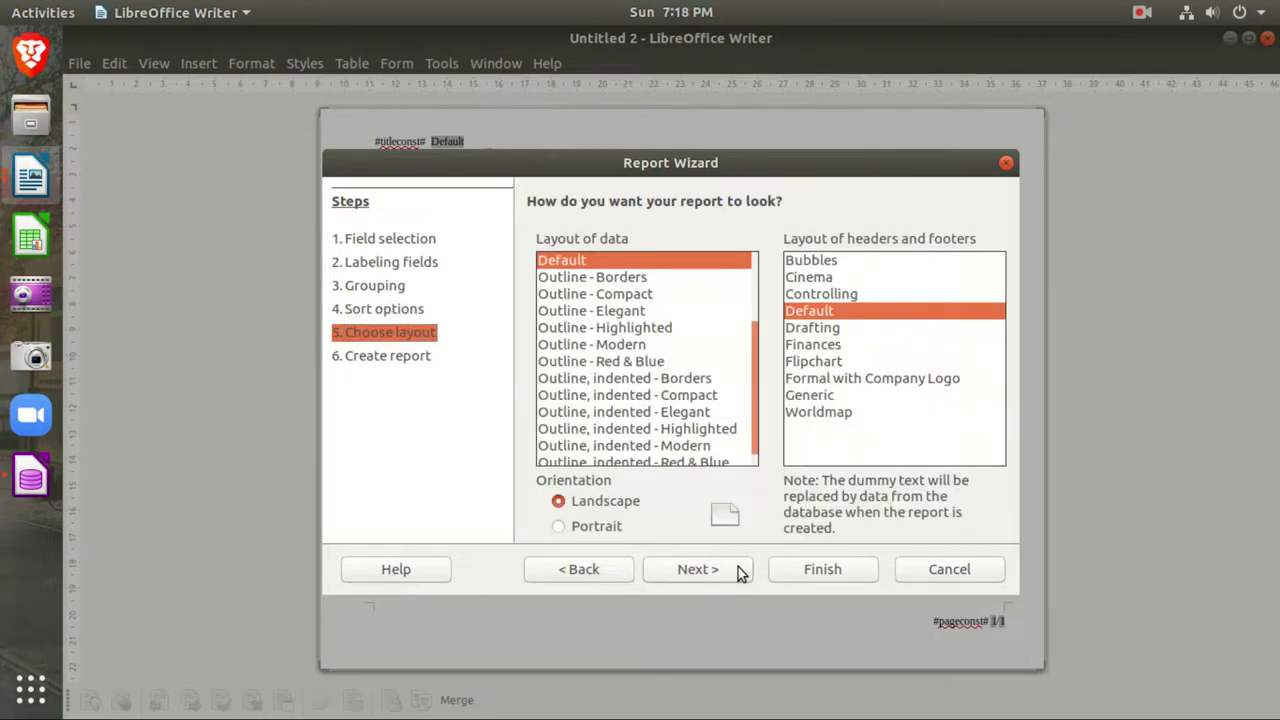
Choose the Outline - Highlighted data layout and create DataSummaryResult immediately as a dynamic report.
{"action": "left_click", "coordinate": [637, 361]}
{"action": "left_click", "coordinate": [637, 330]}
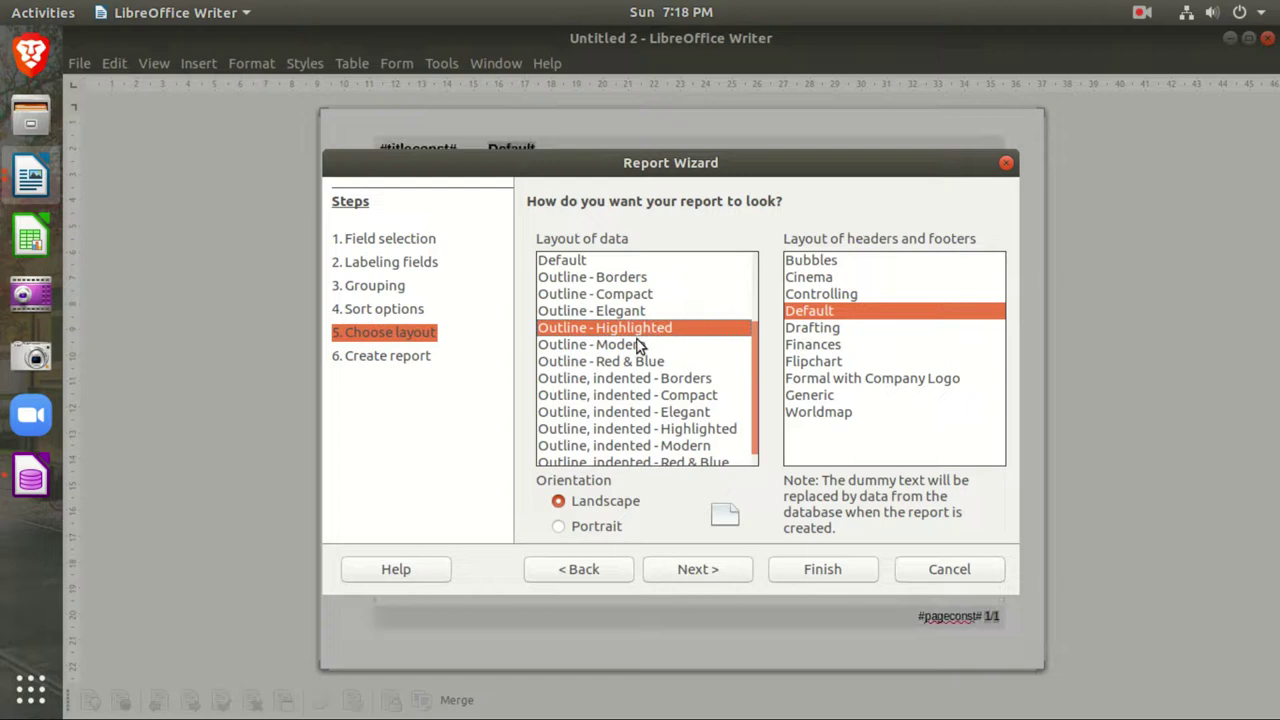
{"action": "left_click", "coordinate": [729, 576]}
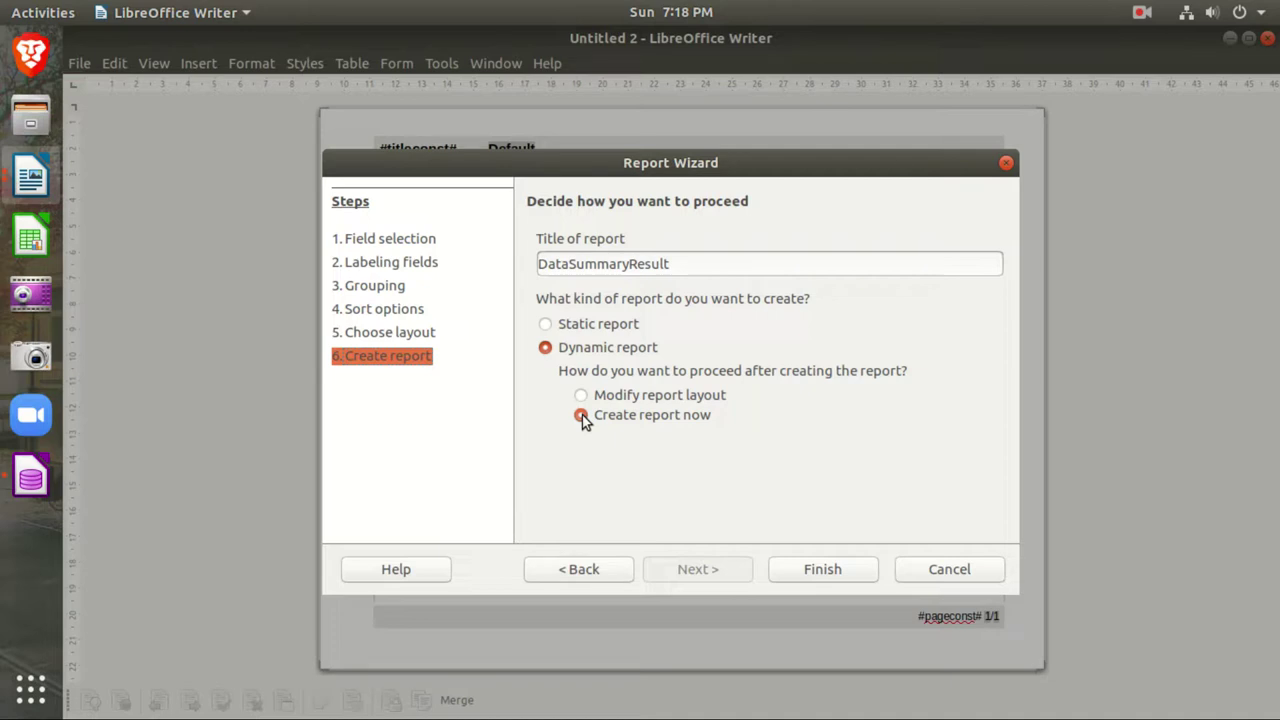
{"action": "left_click", "coordinate": [822, 568]}
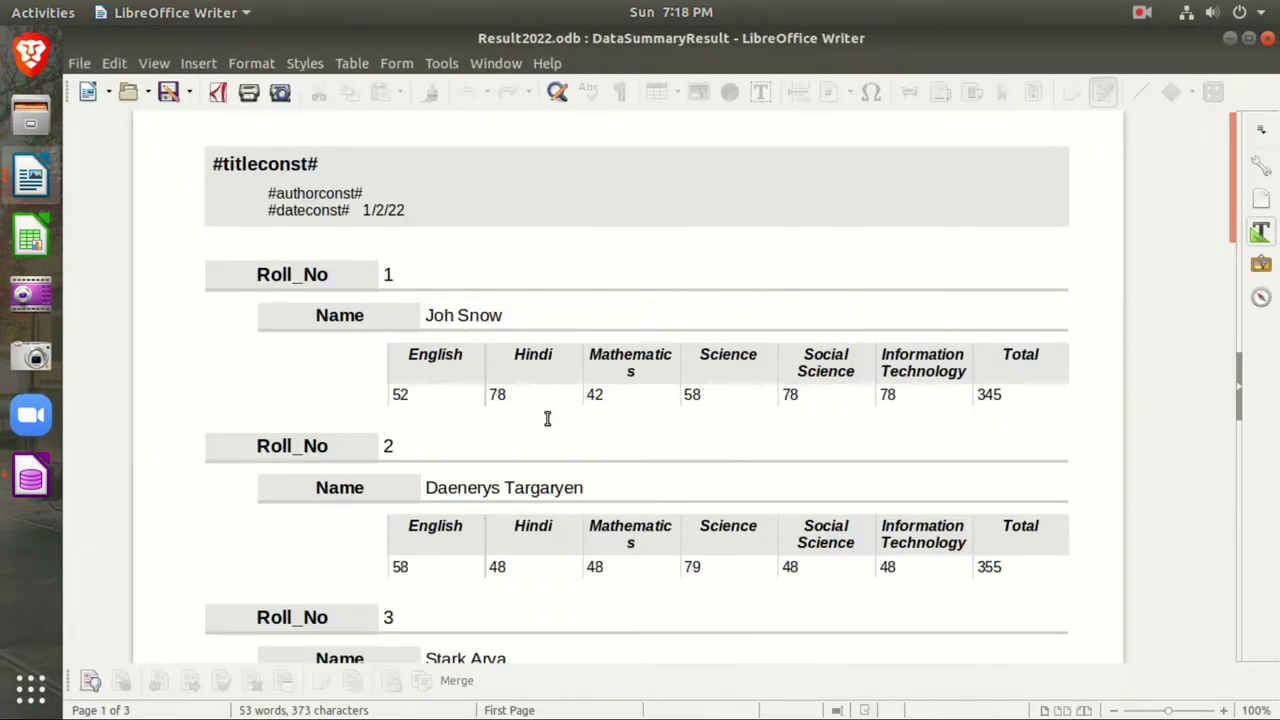
{"action": "scroll", "coordinate": [490, 340], "scroll_direction": "down", "scroll_amount": 8}
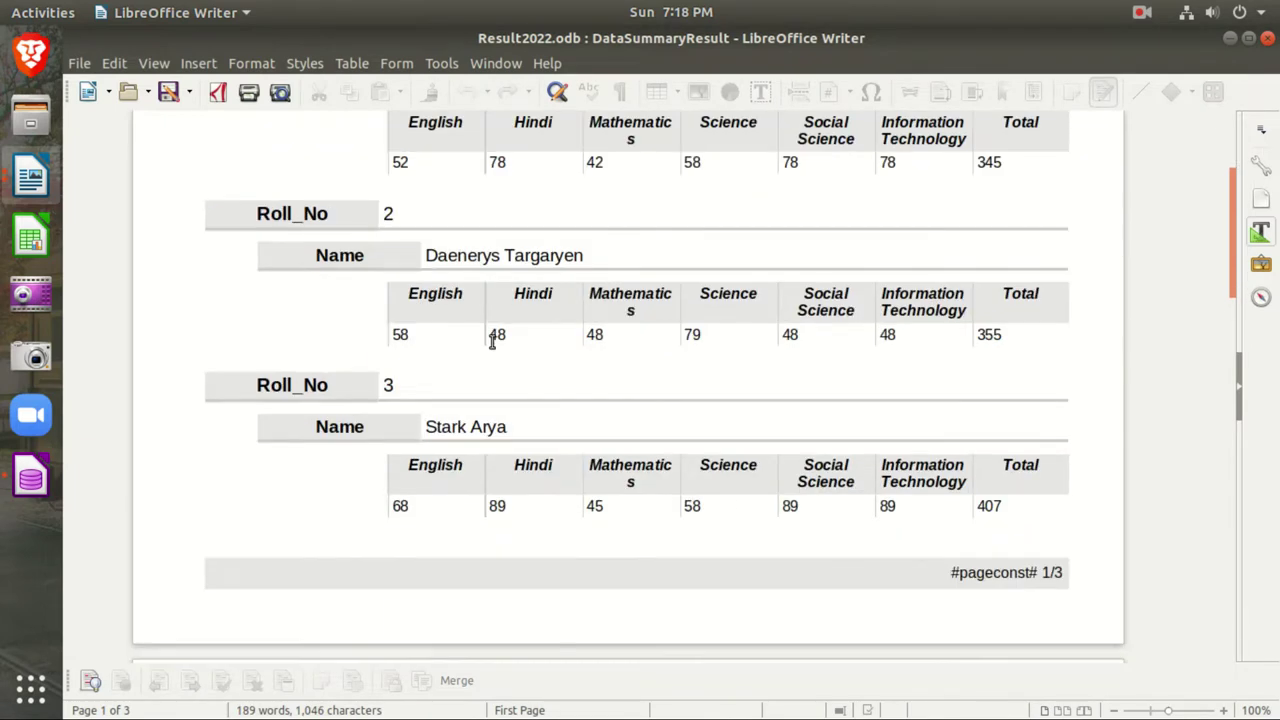
{"action": "scroll", "coordinate": [490, 343], "scroll_direction": "down", "scroll_amount": 7}
{"action": "scroll", "coordinate": [488, 346], "scroll_direction": "up", "scroll_amount": 12}
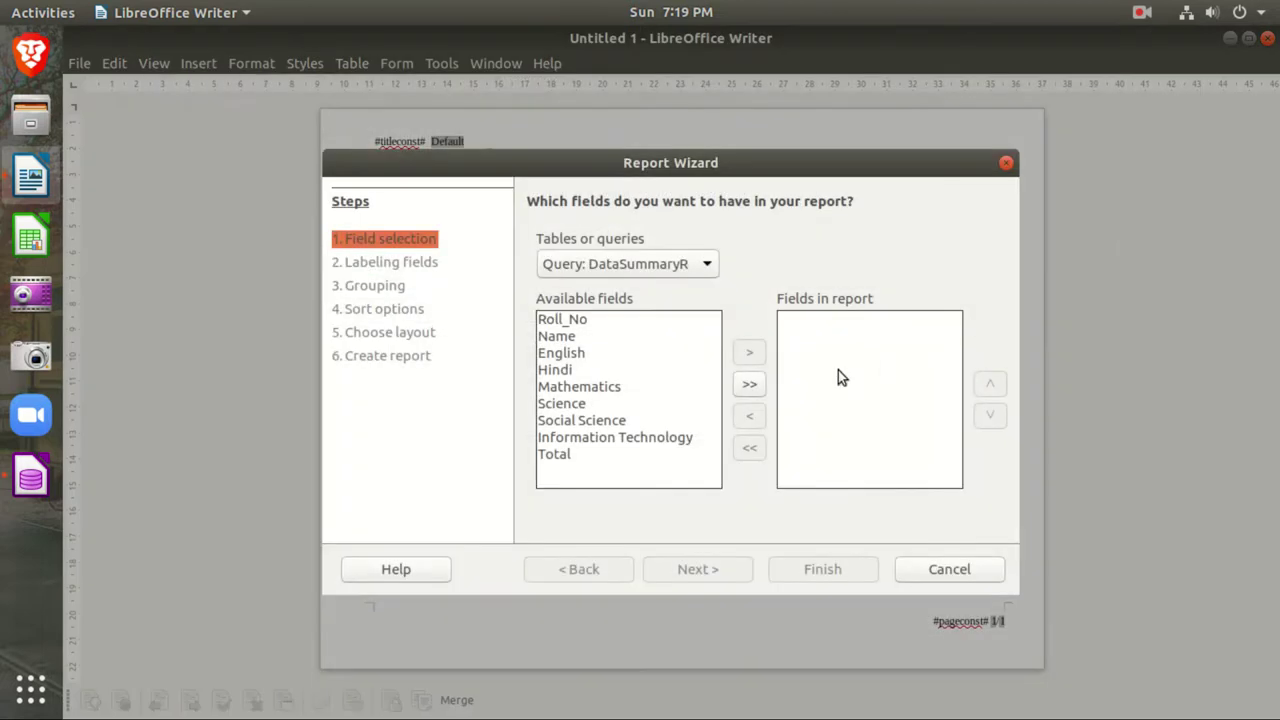
Cancel the leftover report wizard, then open the DataSummaryResult report from LibreOffice Base for editing and widen its Mathematics column to fit the heading on one line.
{"action": "left_click", "coordinate": [936, 577]}
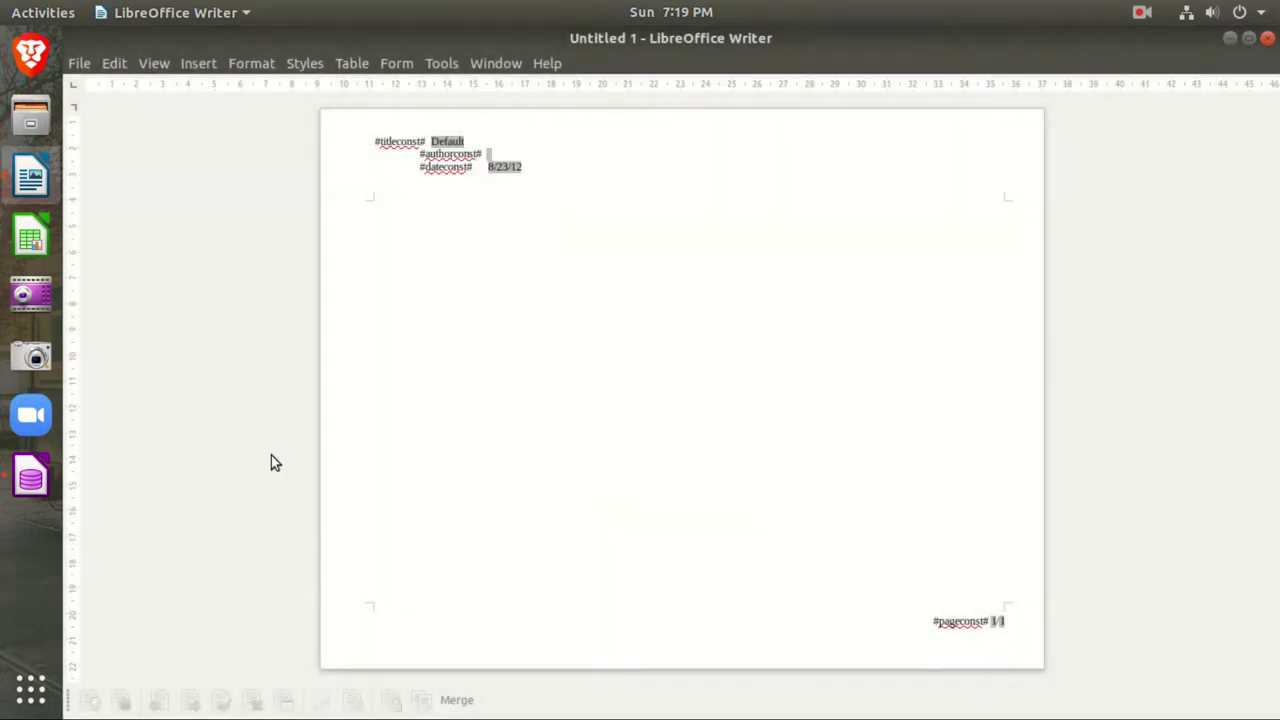
{"action": "left_click", "coordinate": [38, 480]}
{"action": "left_click", "coordinate": [258, 366]}
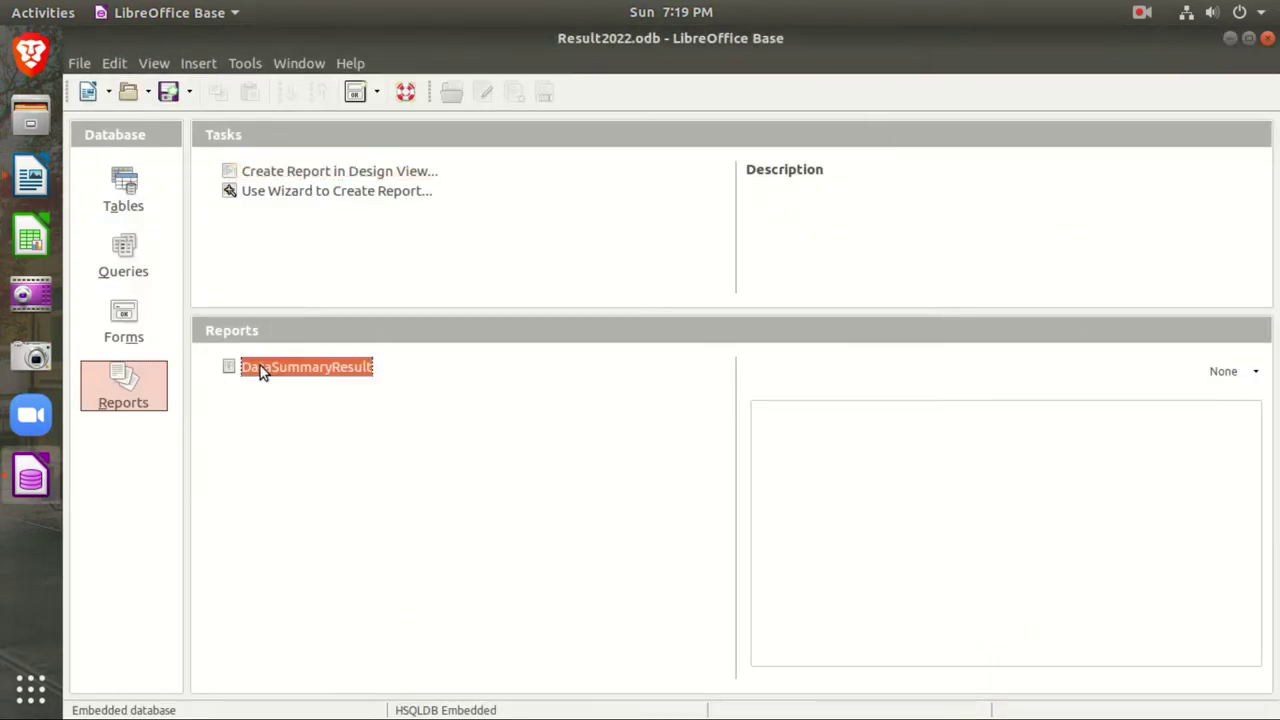
{"action": "right_click", "coordinate": [260, 366]}
{"action": "left_click", "coordinate": [290, 466]}
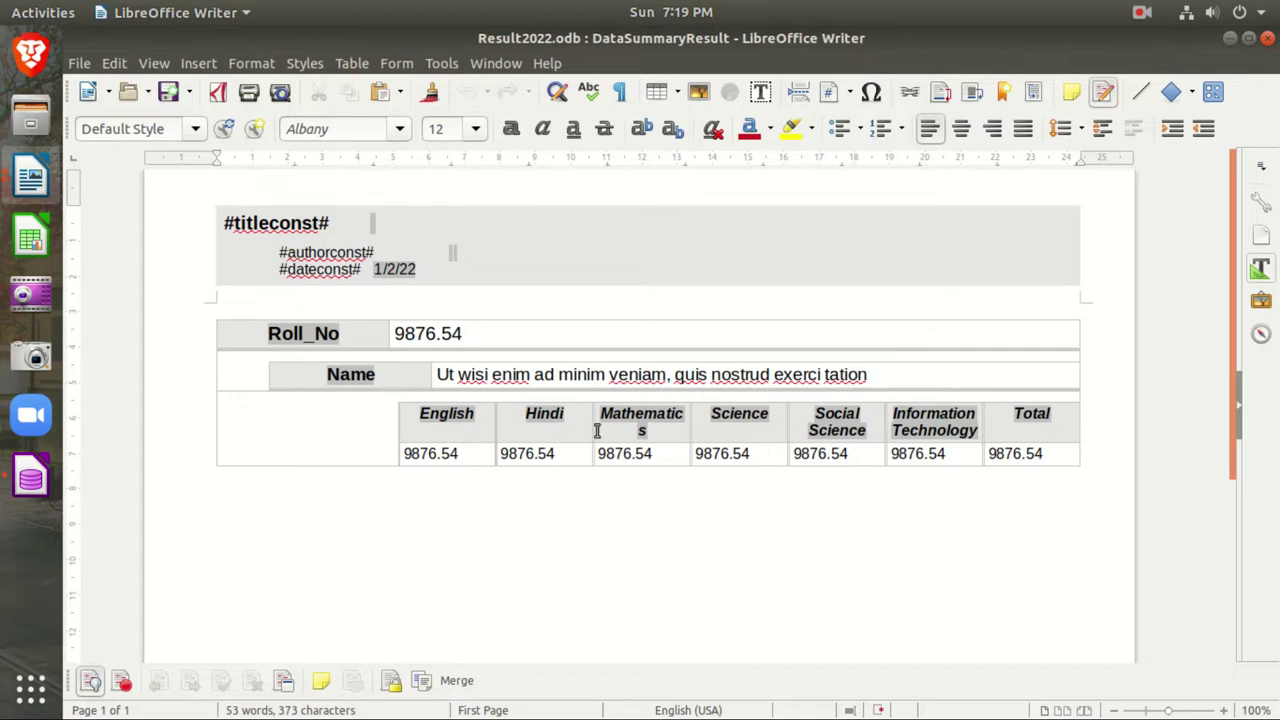
{"action": "left_click_drag", "start_coordinate": [594, 427], "coordinate": [586, 428]}
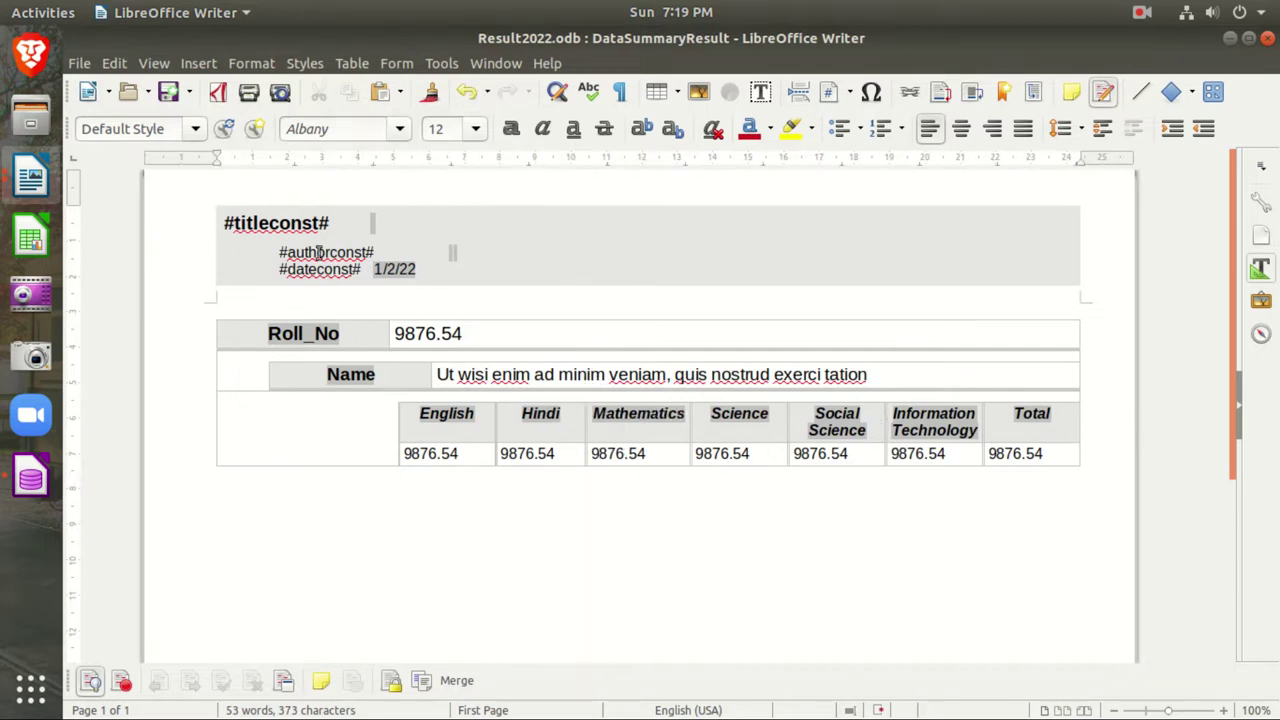
Replace the title placeholder in the report header with Result of Session 2021-22.
{"action": "left_click_drag", "start_coordinate": [331, 220], "coordinate": [211, 208]}
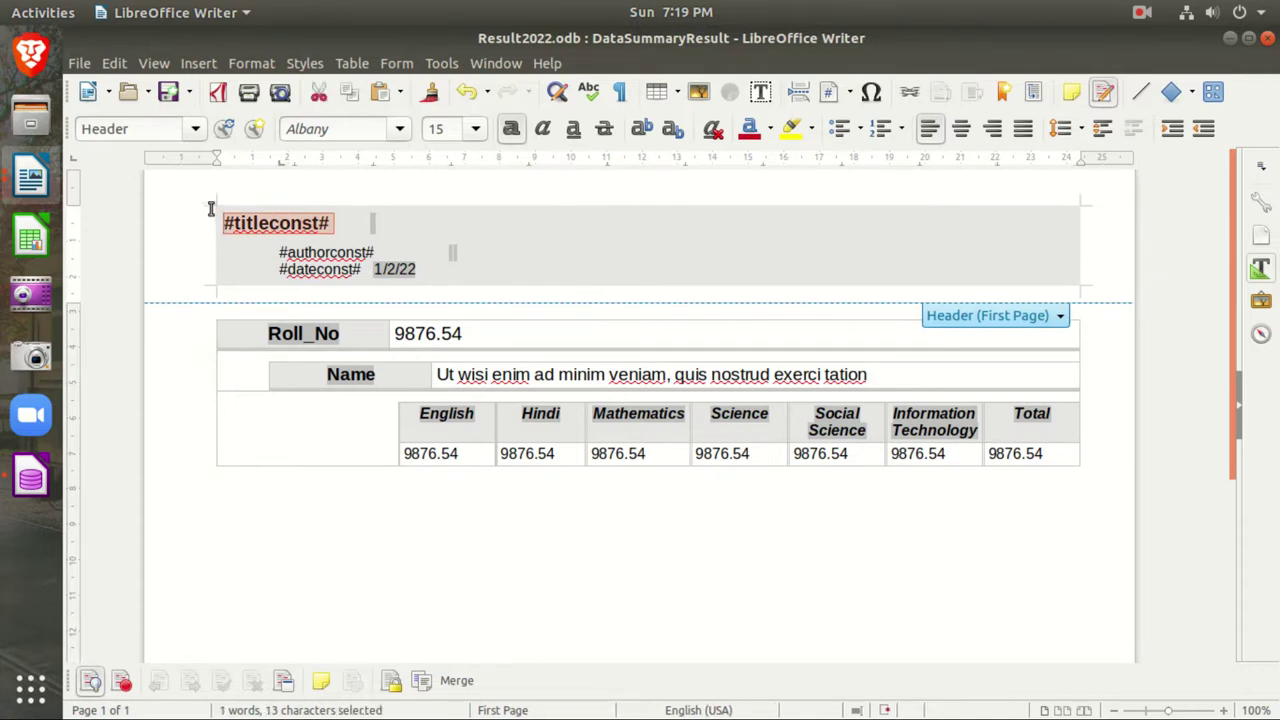
{"action": "type", "text": "Result "}
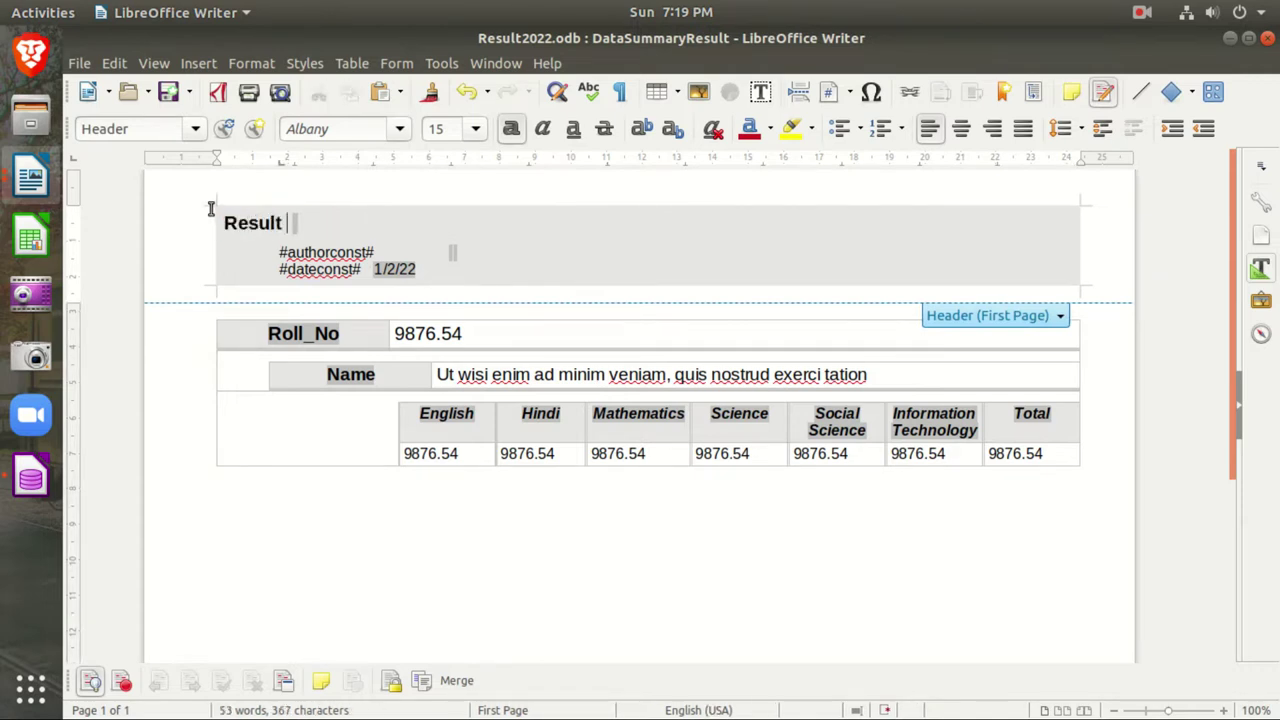
{"action": "type", "text": "of Sessio"}
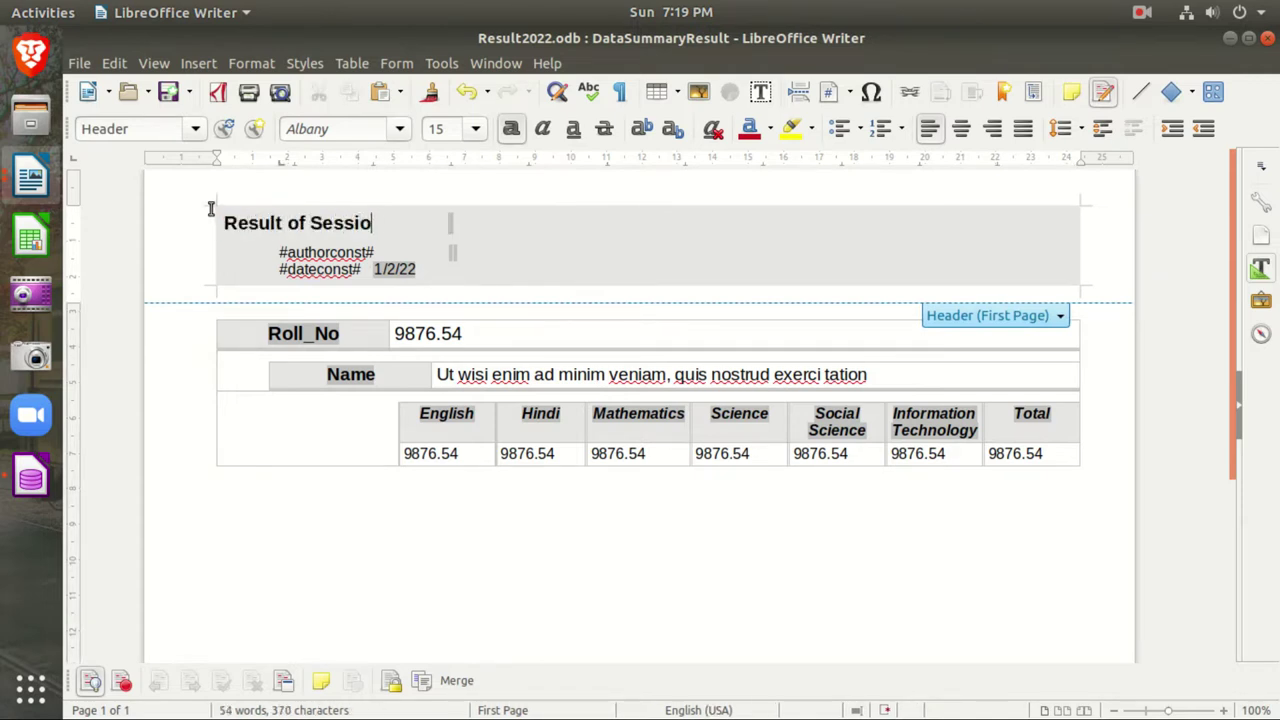
{"action": "type", "text": "n 2021-22"}
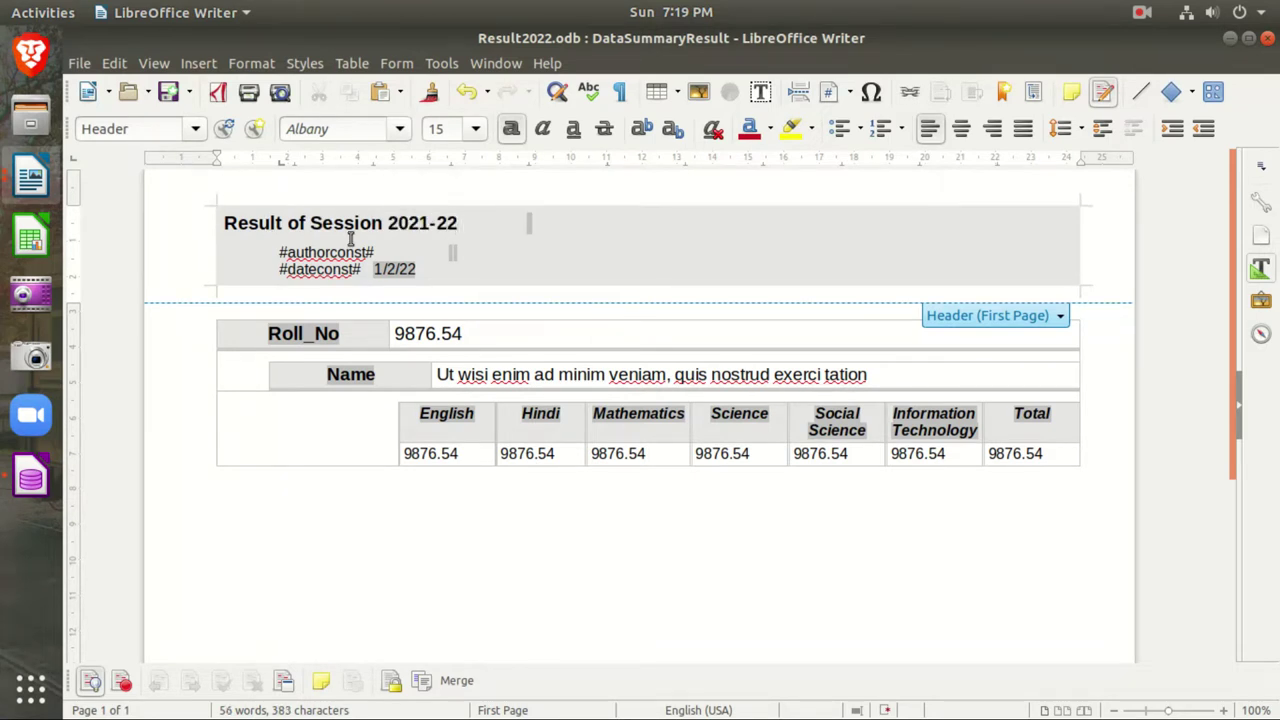
Replace the author placeholder in the report header with Created By: followed by the creator's full name.
{"action": "left_click_drag", "start_coordinate": [378, 252], "coordinate": [281, 254]}
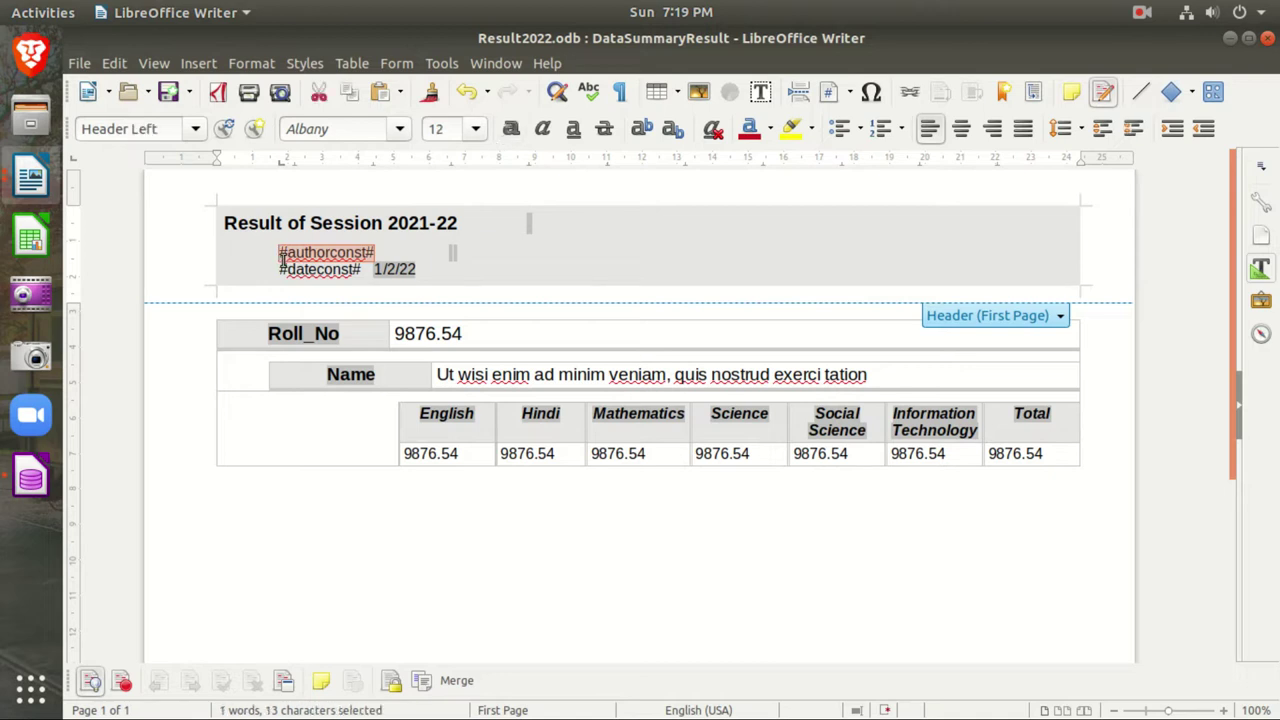
{"action": "type", "text": "Created By: Ha"}
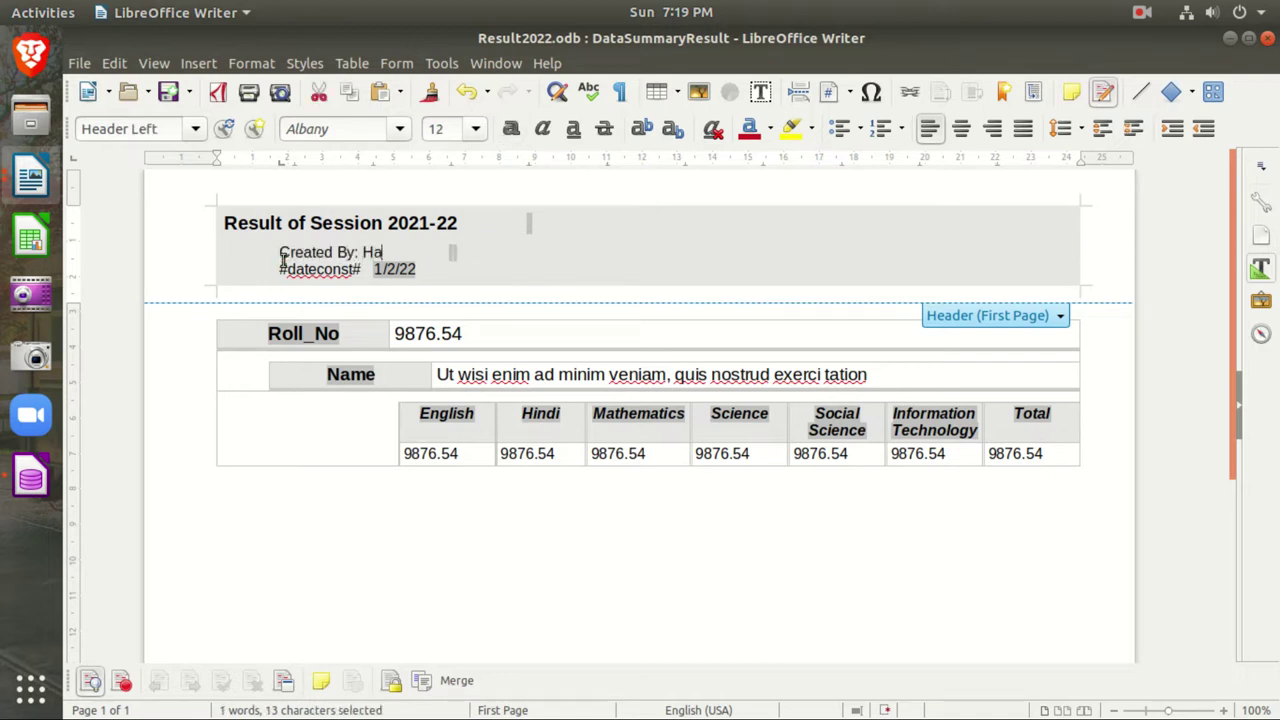
{"action": "type", "text": "rdevinder Singh"}
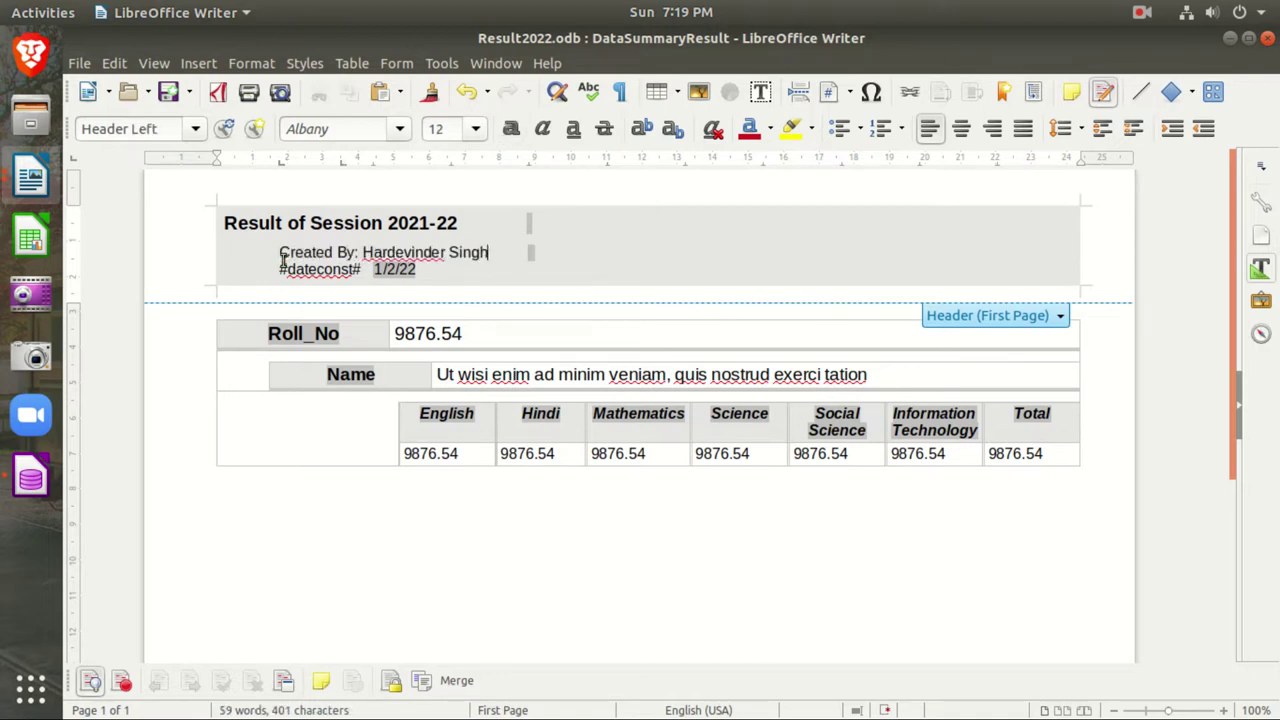
Replace the date placeholder in the report header with the label Date:, keeping the date field.
{"action": "key", "text": "shift+Right"}
{"action": "key", "text": "shift+Right"}
{"action": "key", "text": "shift+Right"}
{"action": "key", "text": "shift+Right"}
{"action": "key", "text": "shift+Right"}
{"action": "key", "text": "shift+Right"}
{"action": "key", "text": "shift+Right"}
{"action": "key", "text": "shift+Right"}
{"action": "key", "text": "shift+Right"}
{"action": "key", "text": "shift+Right"}
{"action": "key", "text": "shift+Right"}
{"action": "type", "text": "Date"}
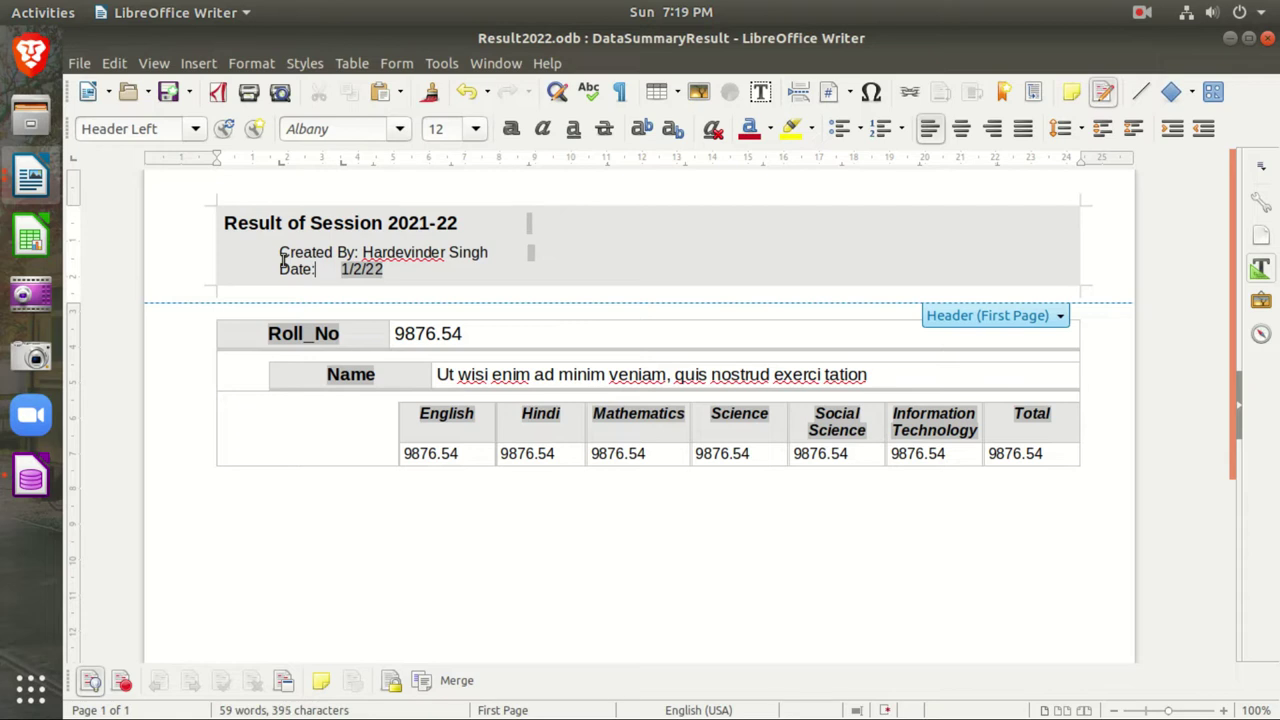
Close the report layout with its changes saved, and reopen the DataSummaryResult report to review its pages.
{"action": "left_click", "coordinate": [1267, 38]}
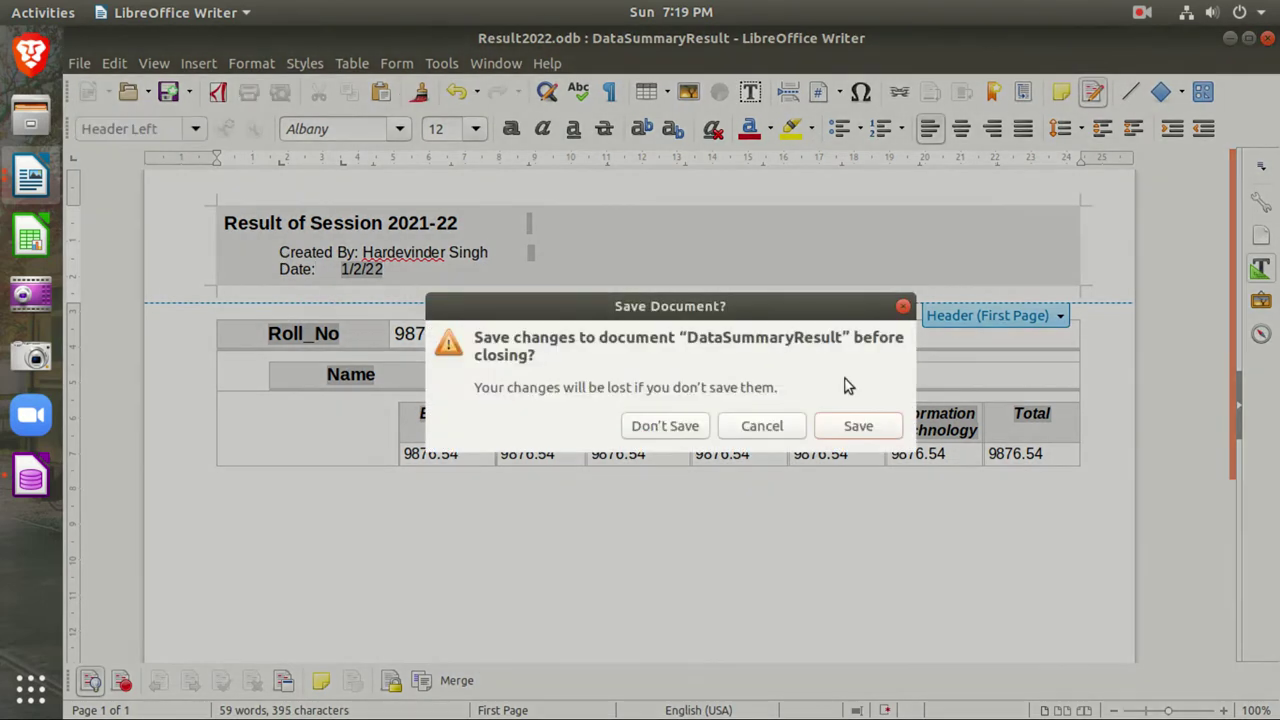
{"action": "left_click", "coordinate": [895, 425]}
{"action": "double_click", "coordinate": [362, 368]}
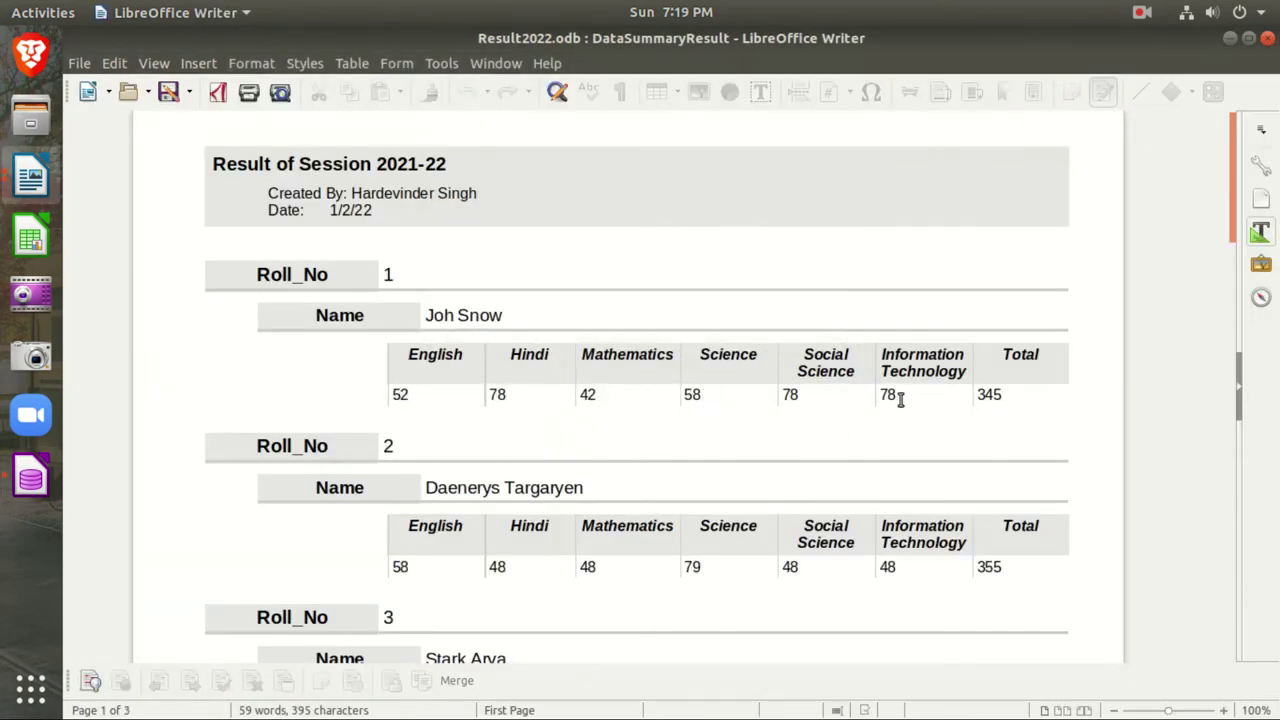
{"action": "scroll", "coordinate": [486, 375], "scroll_direction": "down", "scroll_amount": 15}
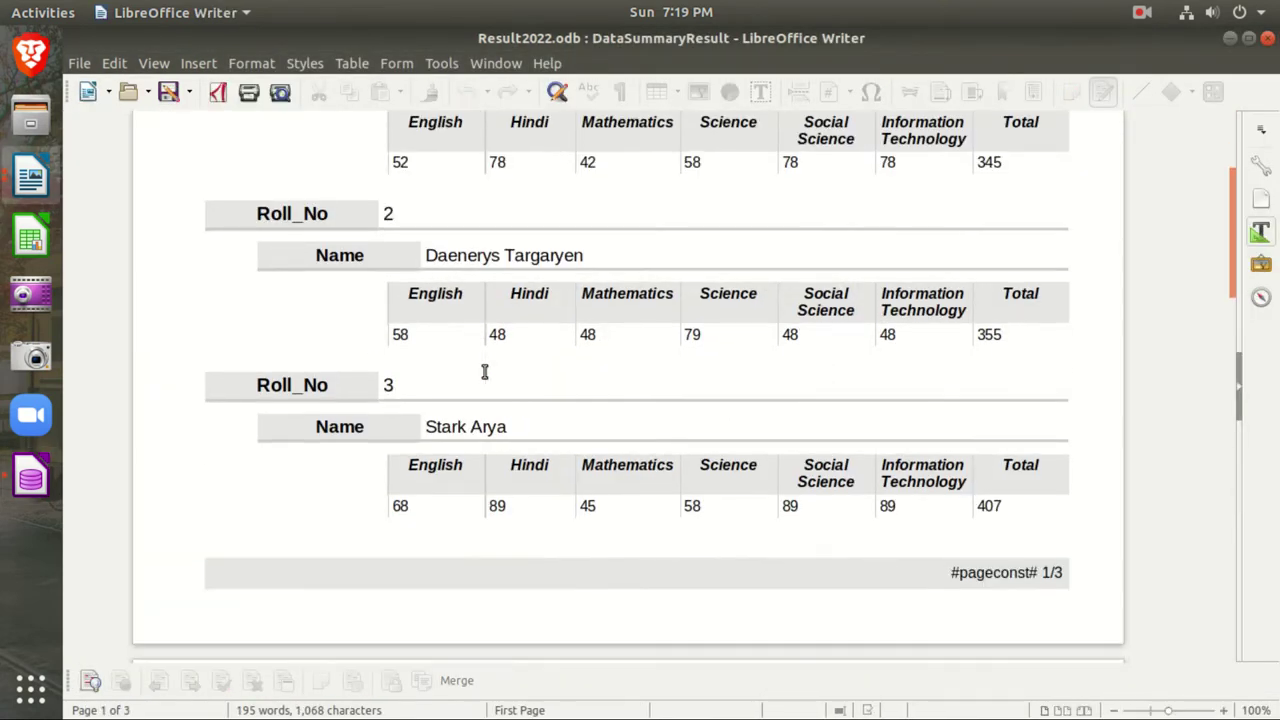
{"action": "scroll", "coordinate": [483, 378], "scroll_direction": "down", "scroll_amount": 15}
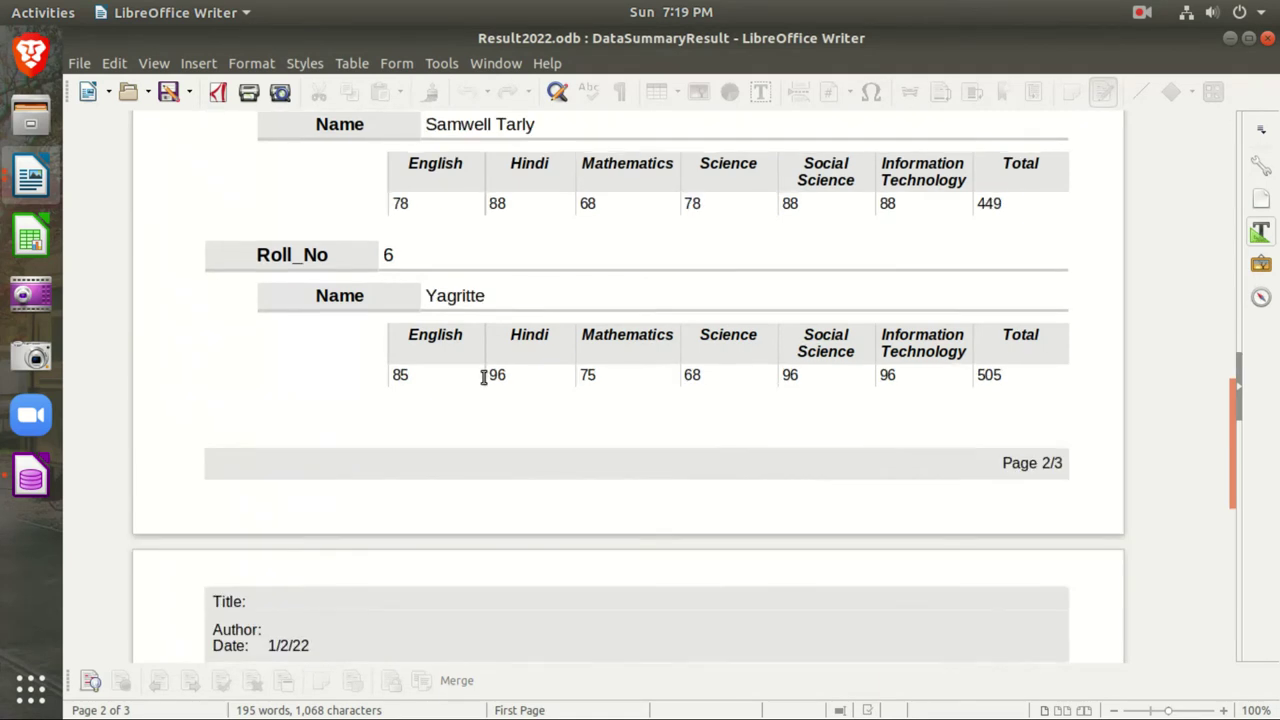
{"action": "scroll", "coordinate": [483, 378], "scroll_direction": "up", "scroll_amount": 17}
{"action": "scroll", "coordinate": [483, 377], "scroll_direction": "up", "scroll_amount": 12}
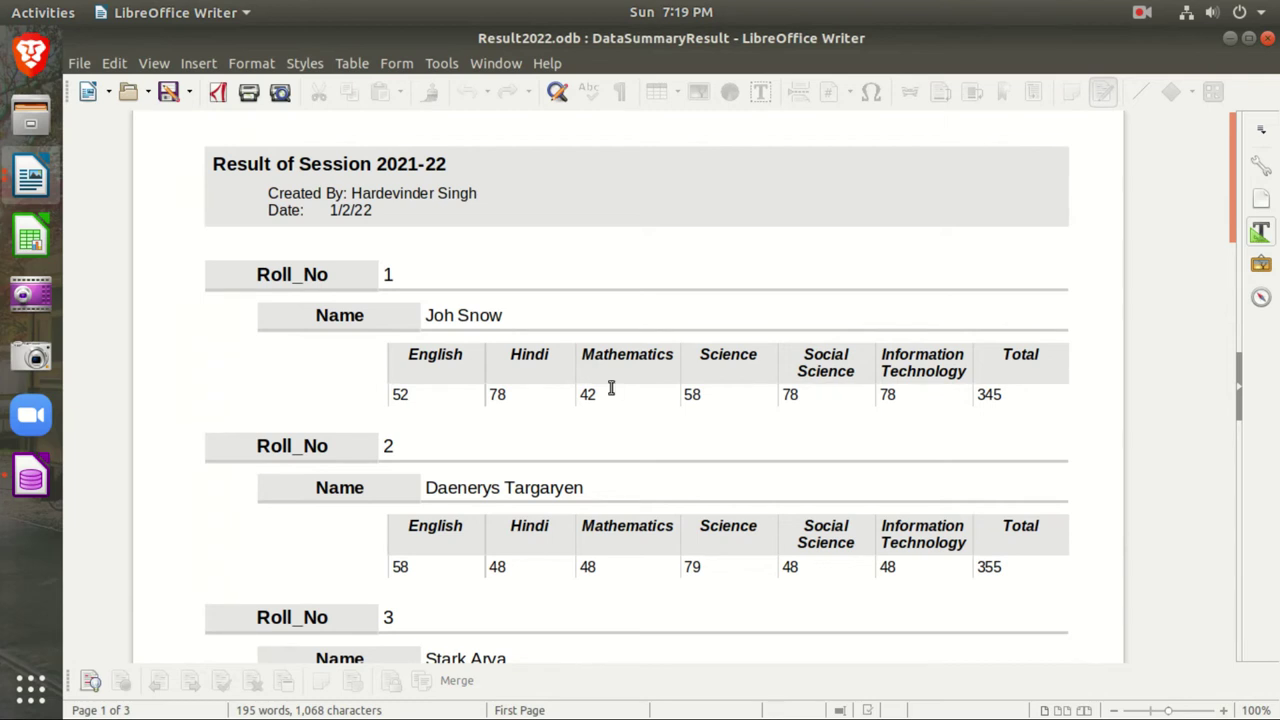
{"action": "left_click", "coordinate": [1137, 18]}
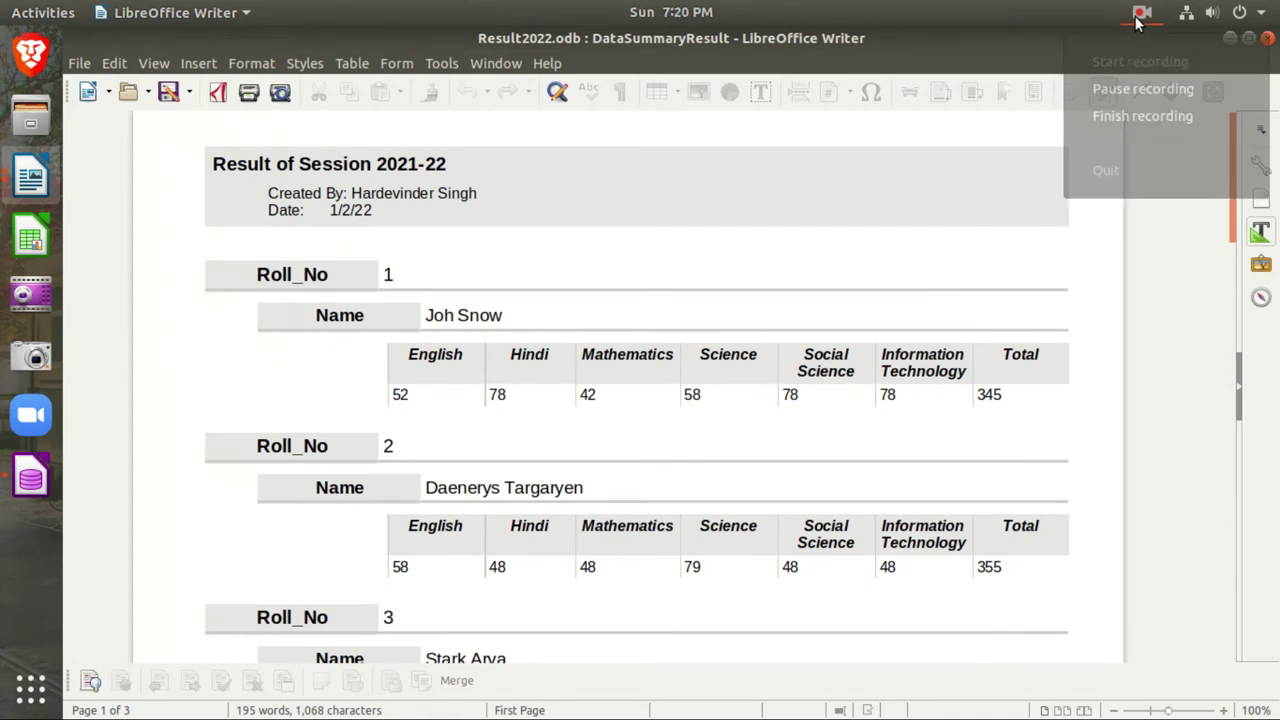